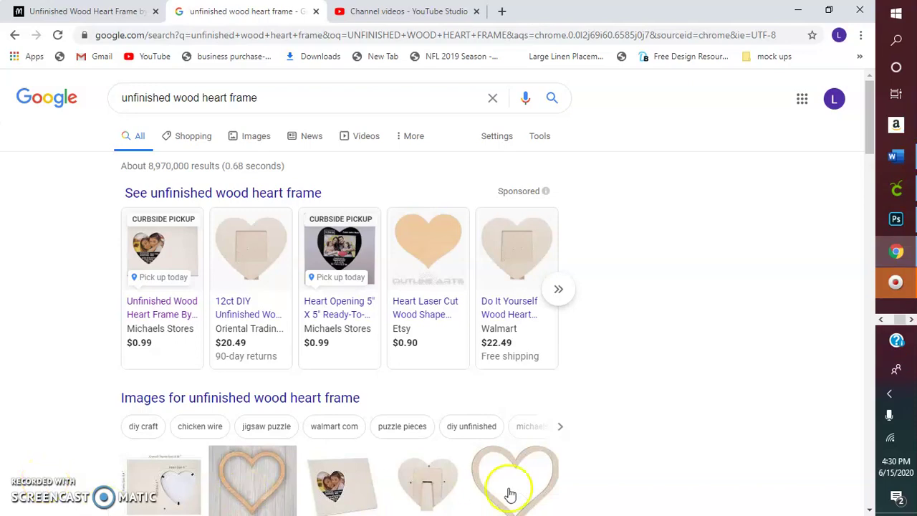
Bring the Photoshop card with the black heart and WE LOVE YOU PAW PAW title to the front.
{"action": "left_click", "coordinate": [895, 221]}
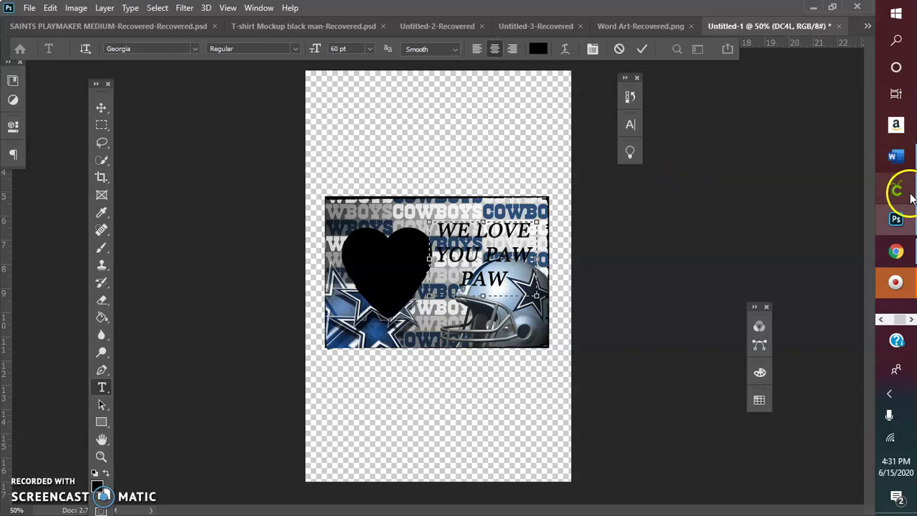
Save the first heart-frame product image from Chrome to Downloads as the PNG photoframe.
{"action": "mouse_move", "coordinate": [894, 251]}
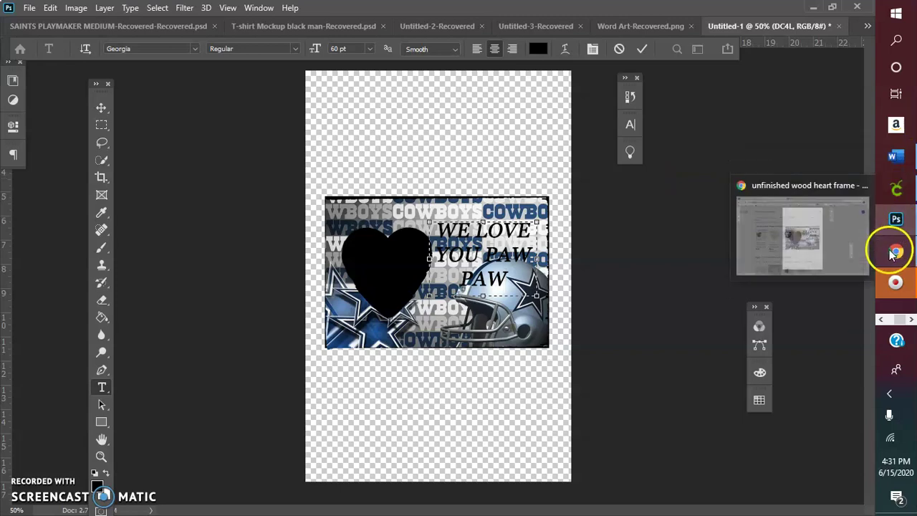
{"action": "left_click", "coordinate": [818, 256]}
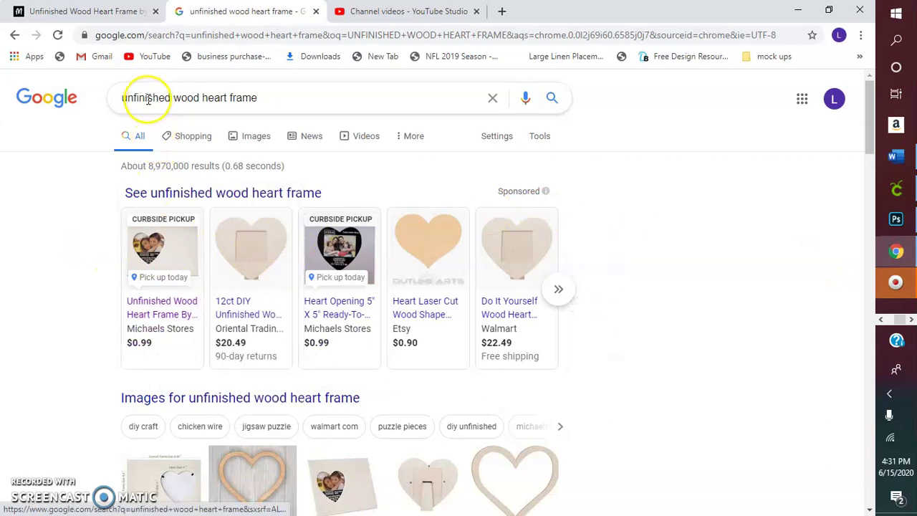
{"action": "right_click", "coordinate": [174, 247]}
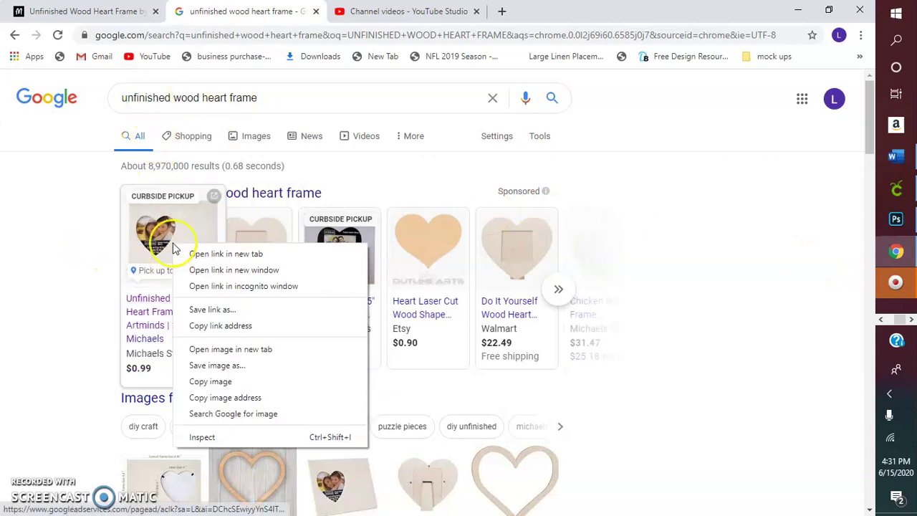
{"action": "left_click", "coordinate": [229, 364]}
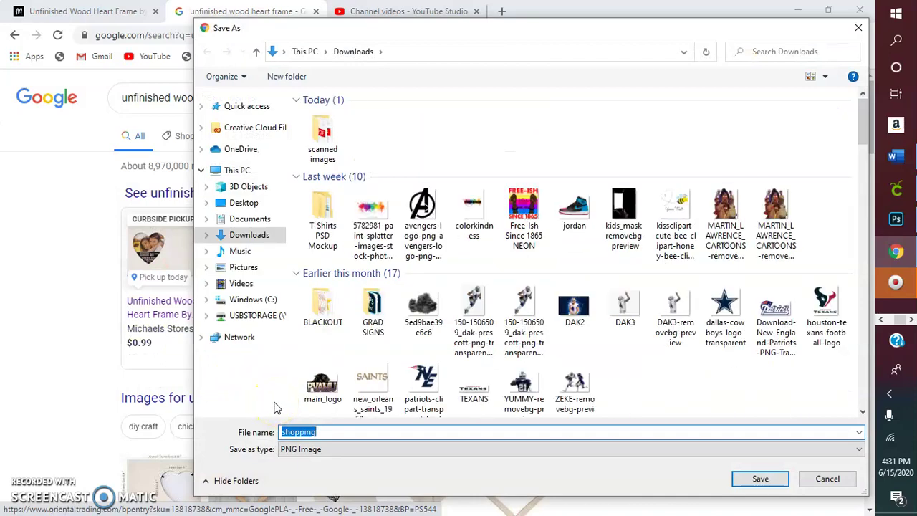
{"action": "type", "text": "fa"}
{"action": "key", "text": "BackSpace"}
{"action": "key", "text": "BackSpace"}
{"action": "type", "text": "p"}
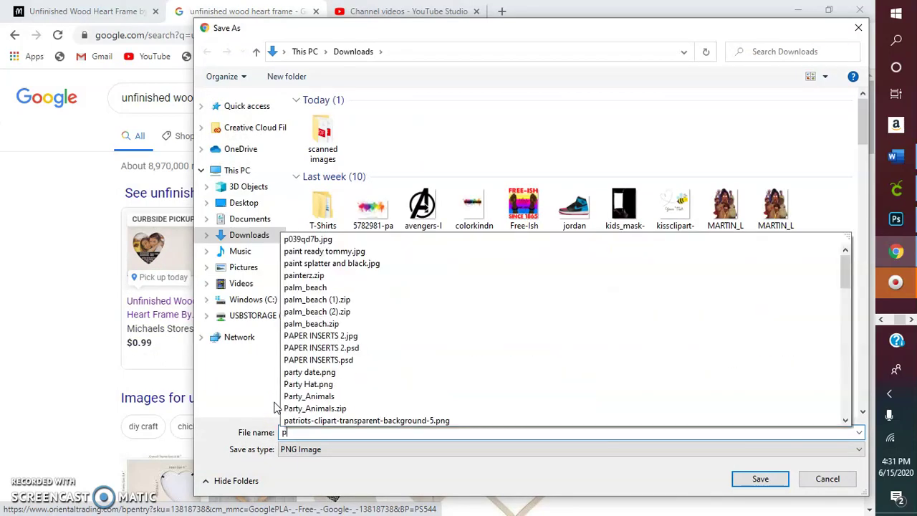
{"action": "type", "text": "hotoframe"}
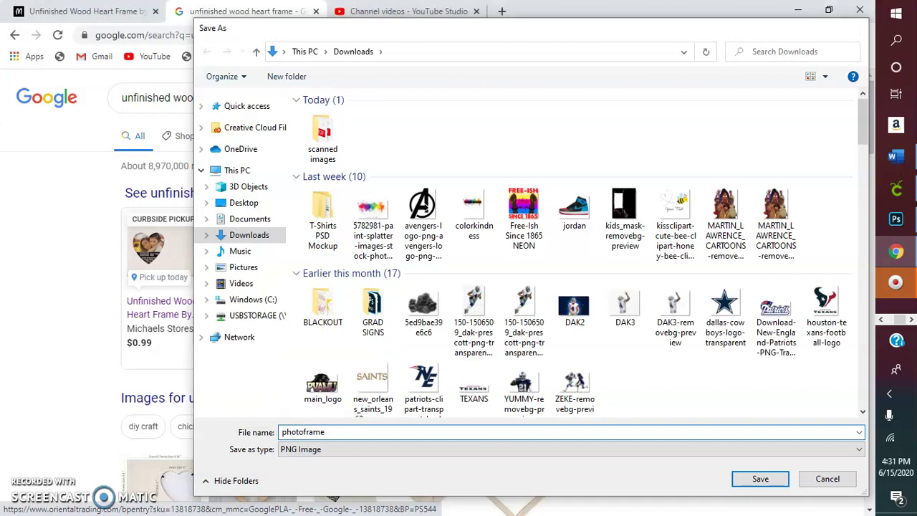
{"action": "key", "text": "Return"}
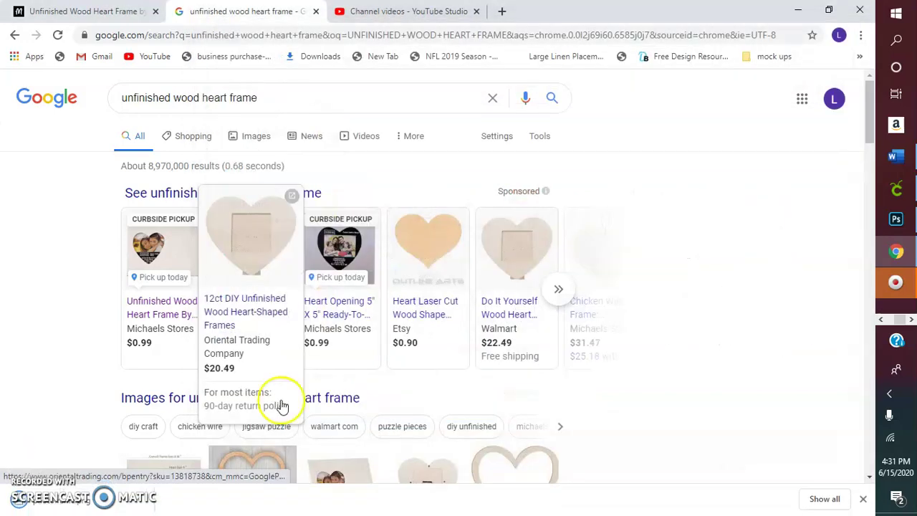
{"action": "left_click", "coordinate": [895, 218]}
Commit the WE LOVE YOU PAW PAW text and place photoframe as an embedded layer.
{"action": "left_click", "coordinate": [30, 7]}
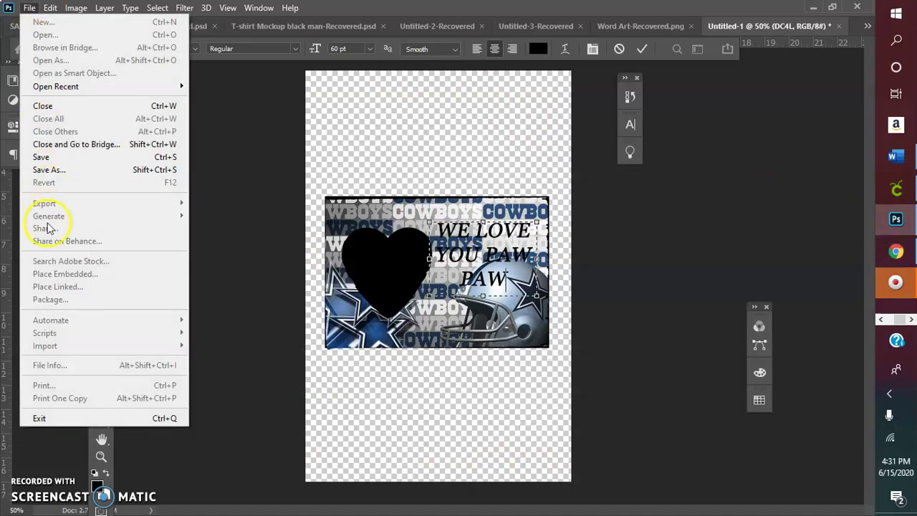
{"action": "left_click", "coordinate": [642, 52]}
{"action": "left_click", "coordinate": [29, 7]}
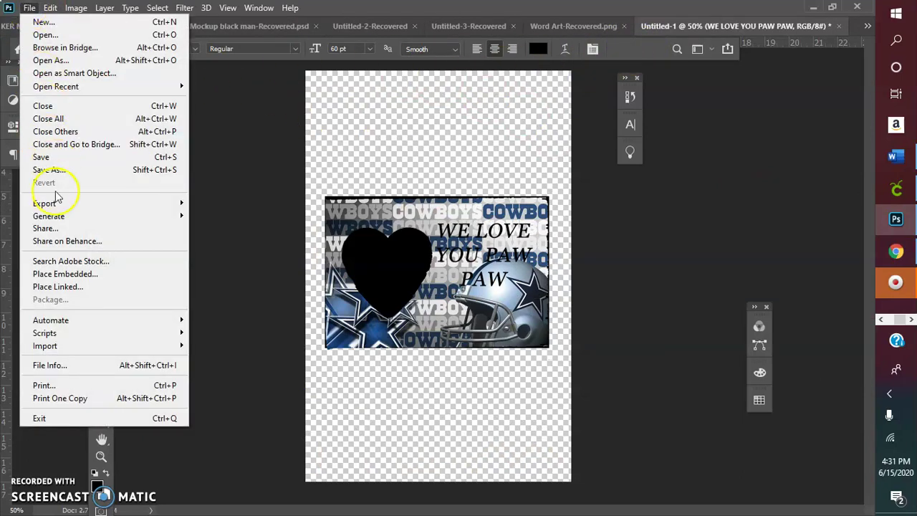
{"action": "left_click", "coordinate": [66, 278]}
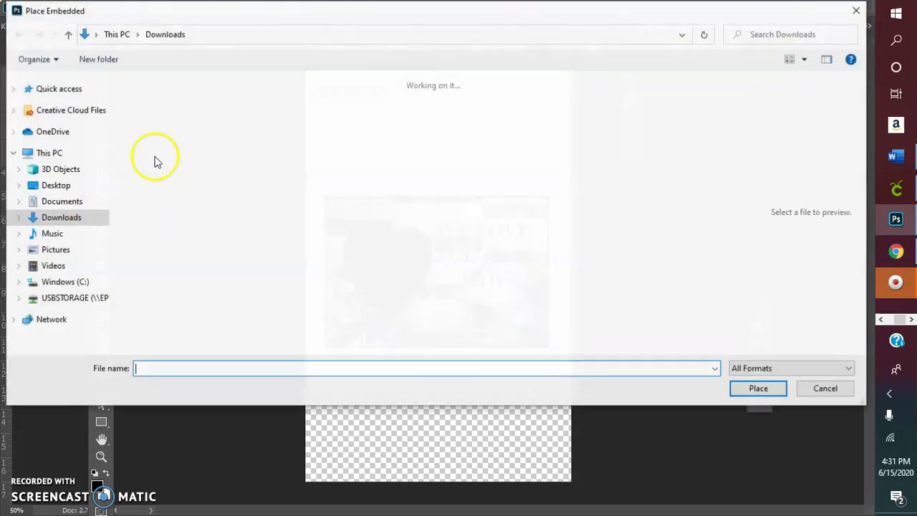
{"action": "left_click", "coordinate": [194, 116]}
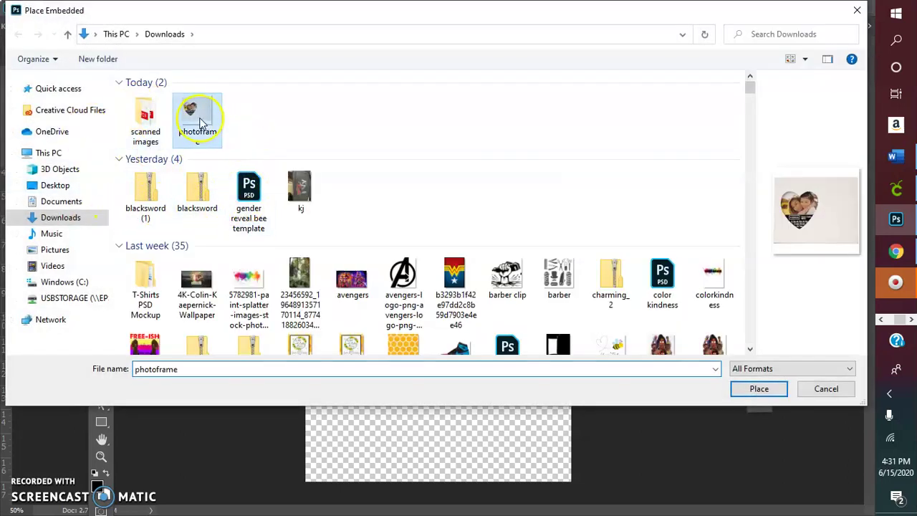
{"action": "left_click", "coordinate": [780, 396]}
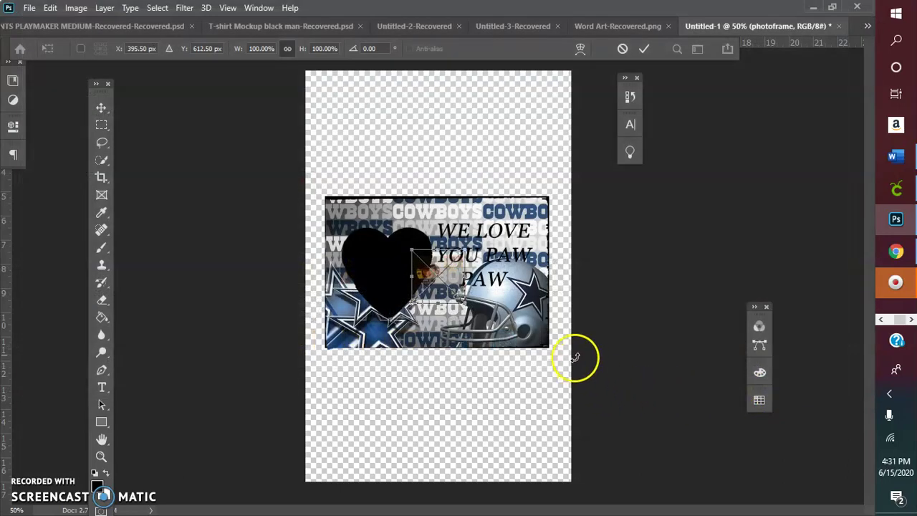
Scale the photoframe image to 213.84% over the black heart and show the white Background layer.
{"action": "left_click_drag", "start_coordinate": [435, 275], "coordinate": [406, 141]}
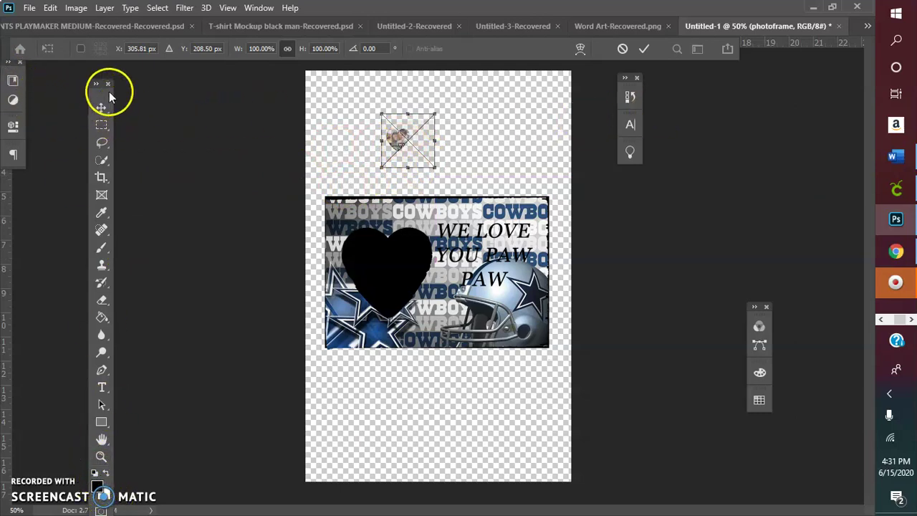
{"action": "left_click", "coordinate": [259, 8]}
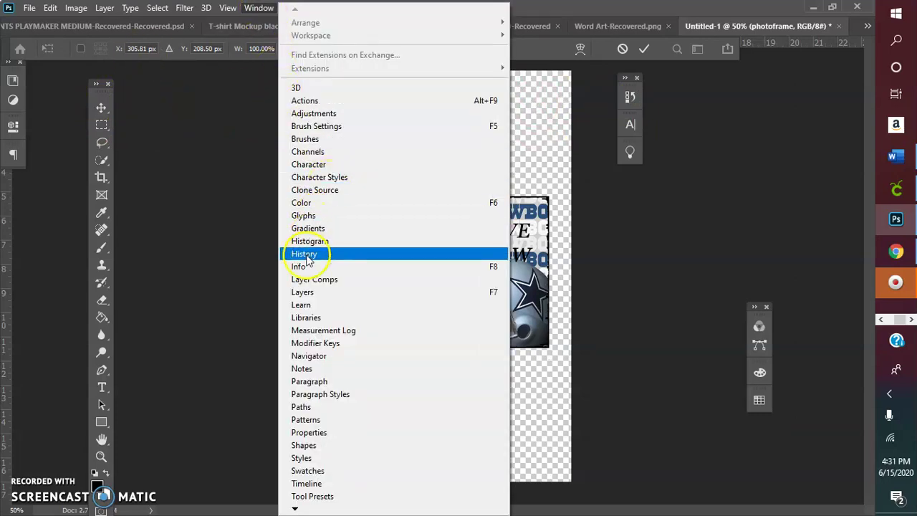
{"action": "left_click", "coordinate": [305, 291]}
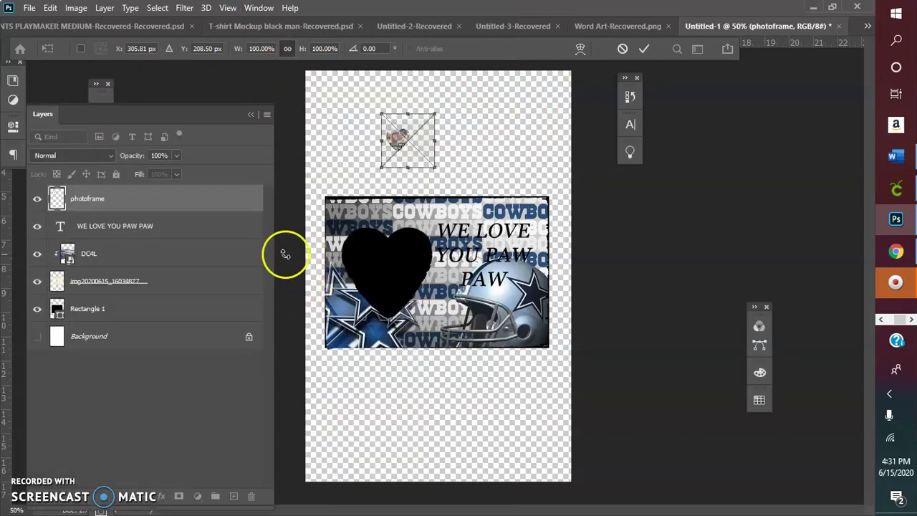
{"action": "left_click_drag", "start_coordinate": [405, 130], "coordinate": [534, 185]}
{"action": "left_click_drag", "start_coordinate": [499, 136], "coordinate": [437, 279]}
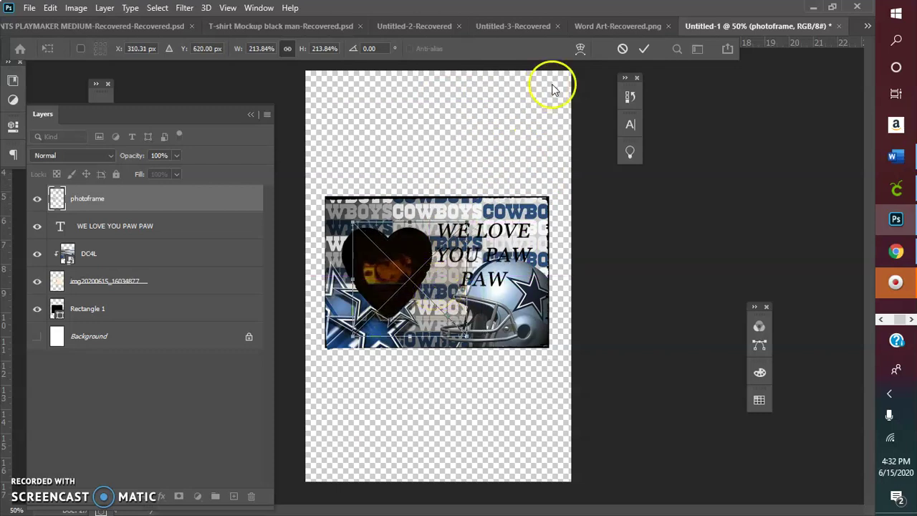
{"action": "left_click", "coordinate": [644, 50]}
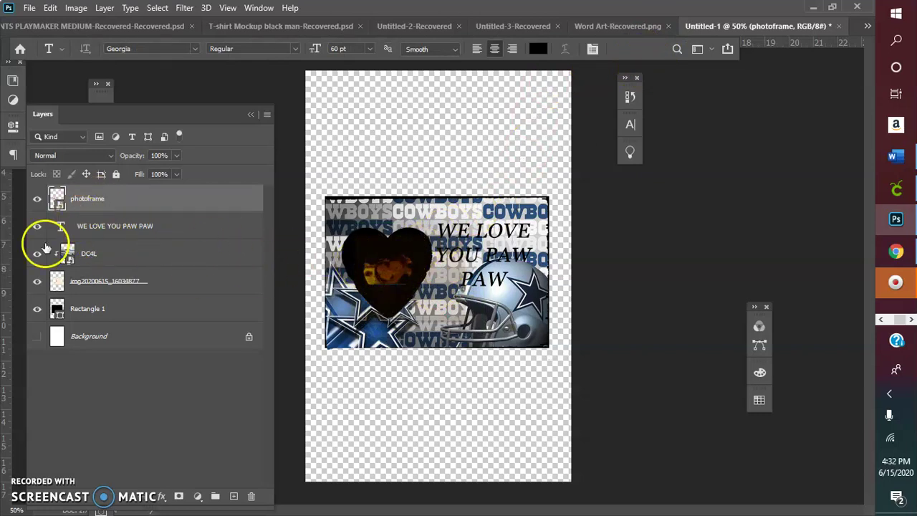
{"action": "left_click", "coordinate": [37, 337]}
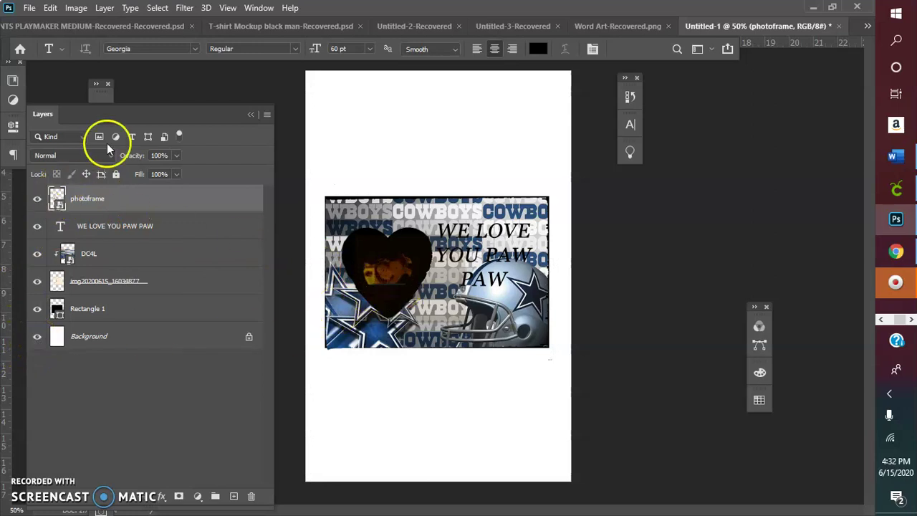
{"action": "left_click", "coordinate": [250, 116]}
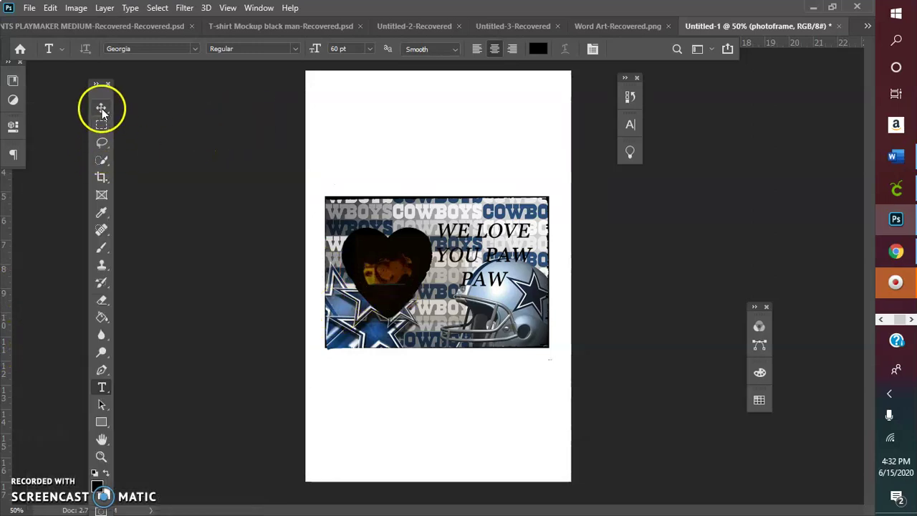
With the Move tool, reposition the heart photo and shift the Cowboys image down.
{"action": "left_click", "coordinate": [101, 108]}
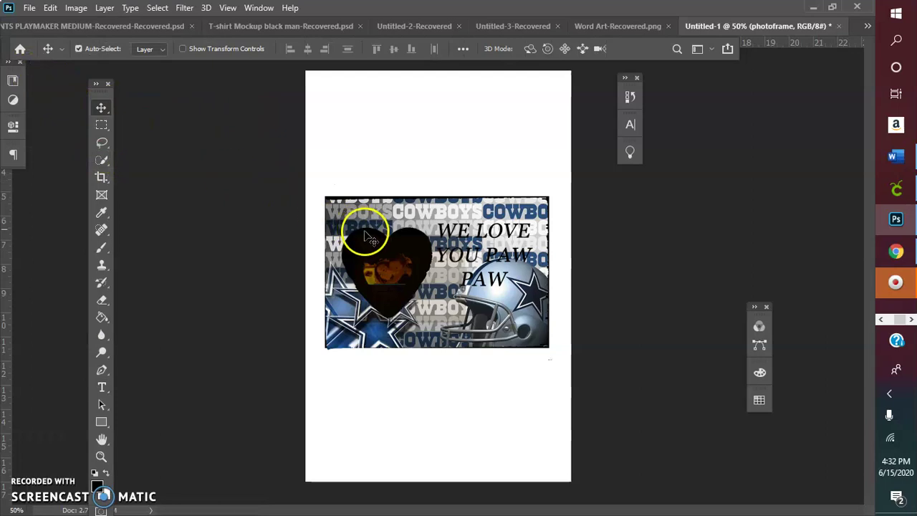
{"action": "left_click_drag", "start_coordinate": [382, 237], "coordinate": [393, 112]}
{"action": "left_click_drag", "start_coordinate": [460, 161], "coordinate": [410, 150]}
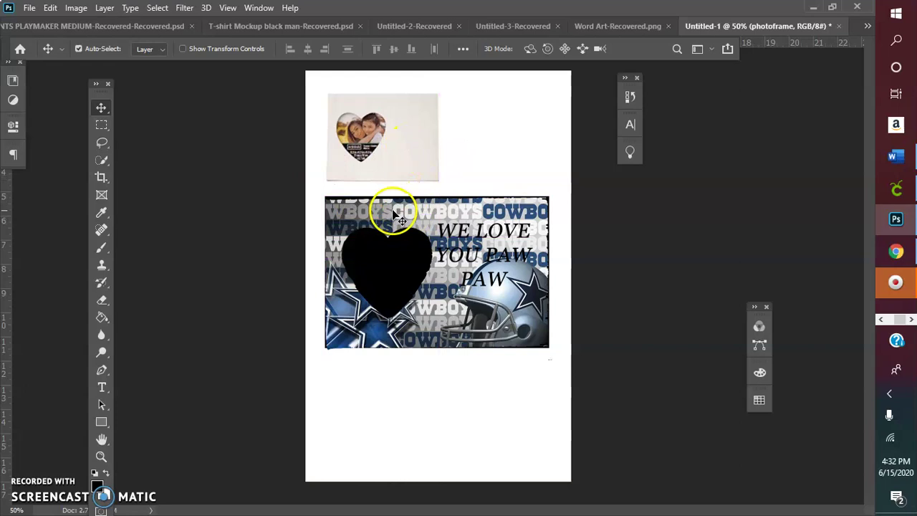
{"action": "left_click_drag", "start_coordinate": [393, 215], "coordinate": [384, 260]}
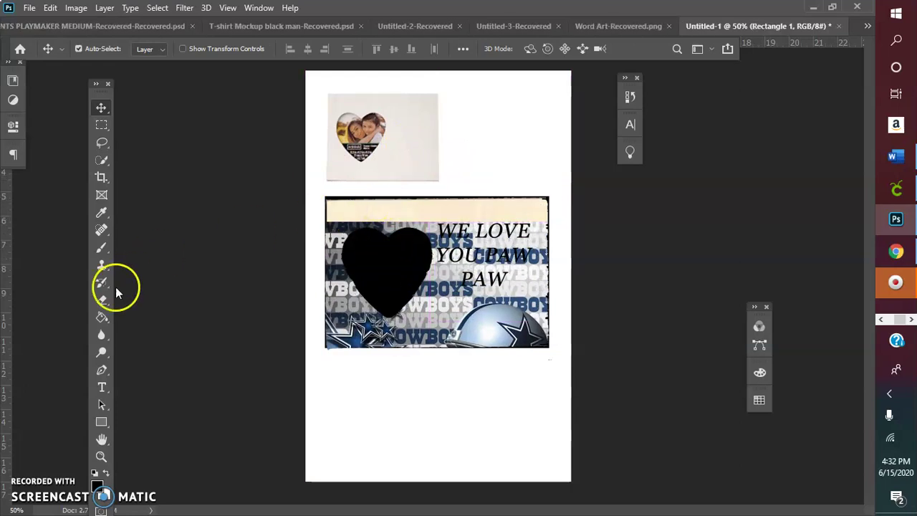
{"action": "left_click", "coordinate": [401, 166]}
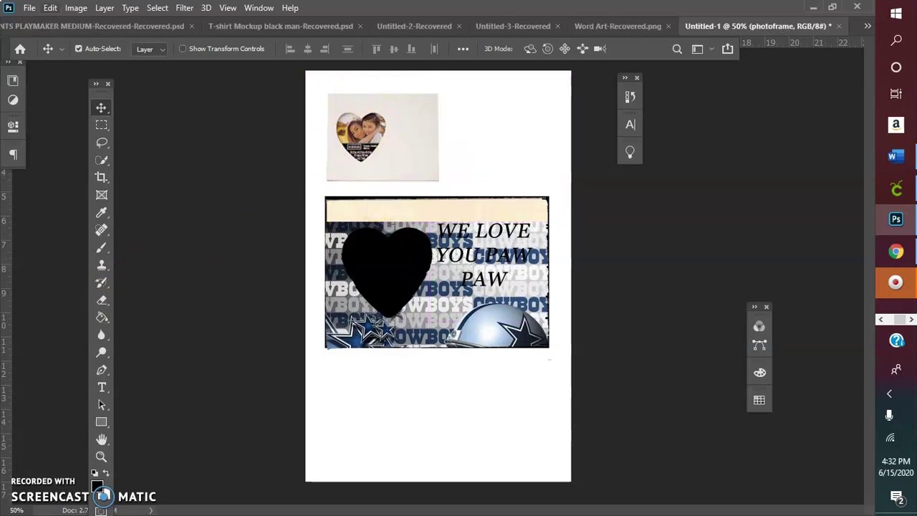
Free Transform the heart photo onto the Cowboys panel, scaling it to 322%.
{"action": "left_click", "coordinate": [52, 7]}
{"action": "left_click", "coordinate": [80, 301]}
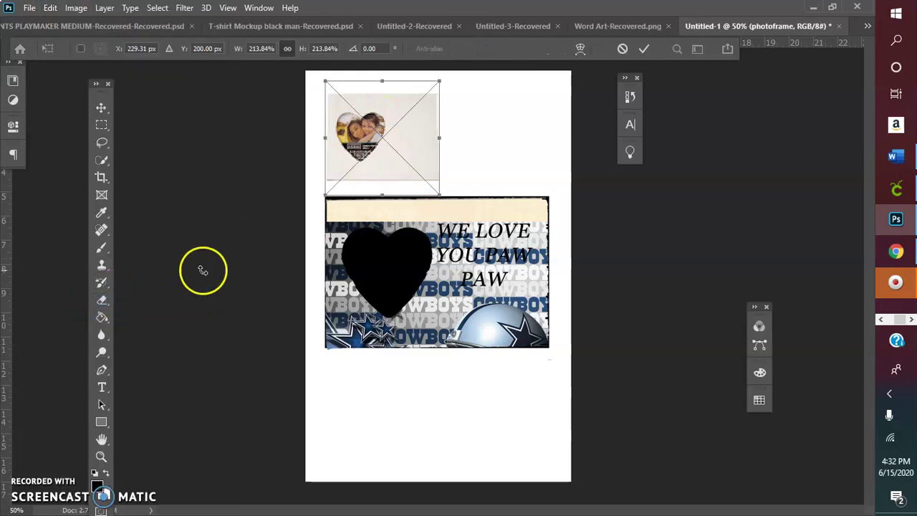
{"action": "left_click_drag", "start_coordinate": [437, 189], "coordinate": [539, 316]}
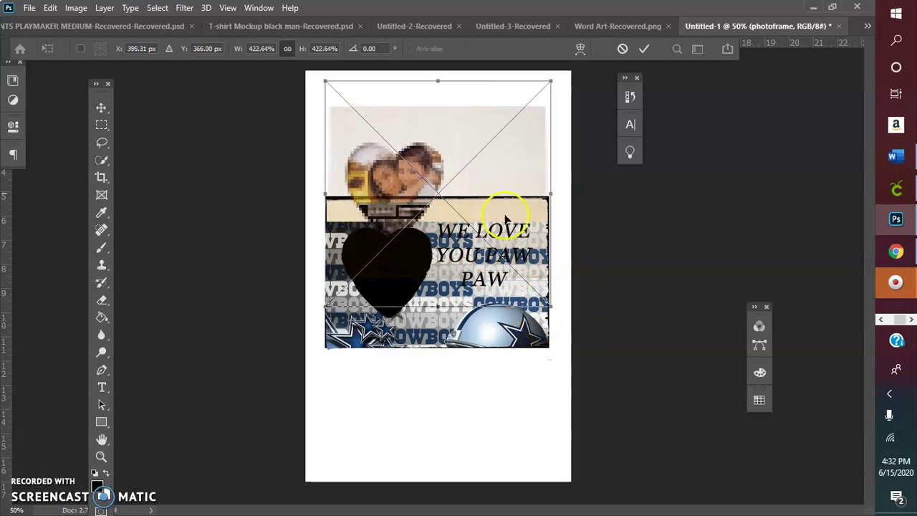
{"action": "left_click", "coordinate": [622, 50]}
{"action": "left_click", "coordinate": [47, 7]}
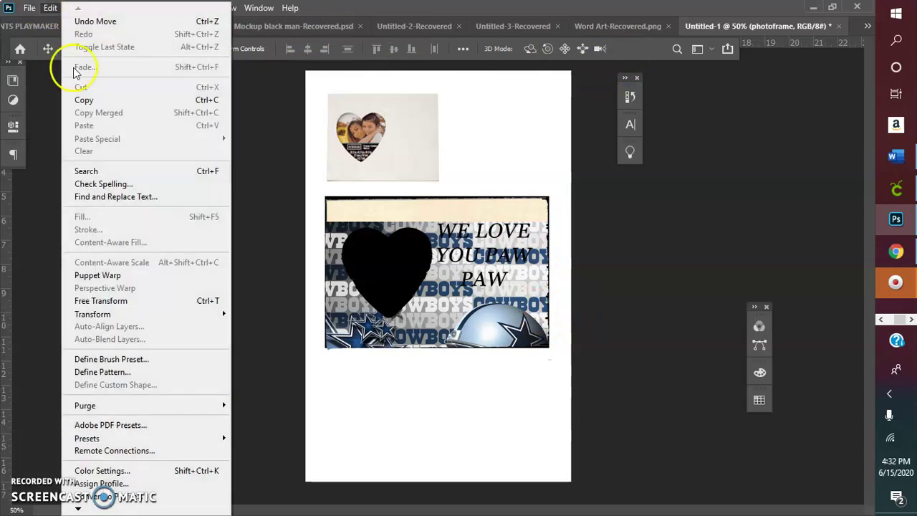
{"action": "left_click", "coordinate": [110, 300]}
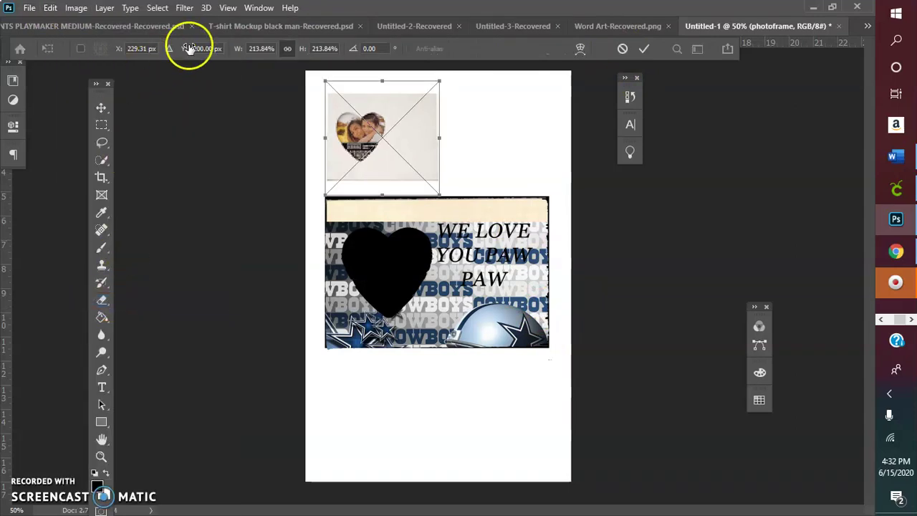
{"action": "left_click_drag", "start_coordinate": [421, 175], "coordinate": [414, 265]}
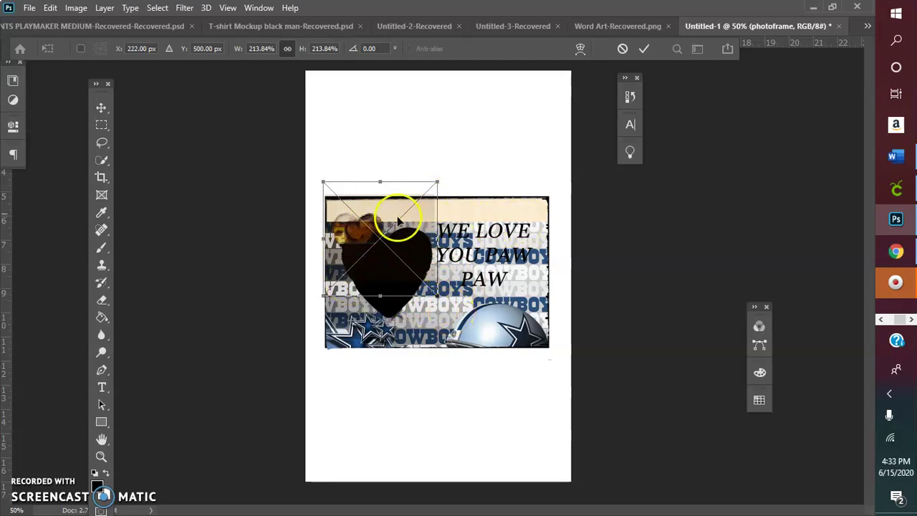
{"action": "left_click_drag", "start_coordinate": [437, 294], "coordinate": [495, 353]}
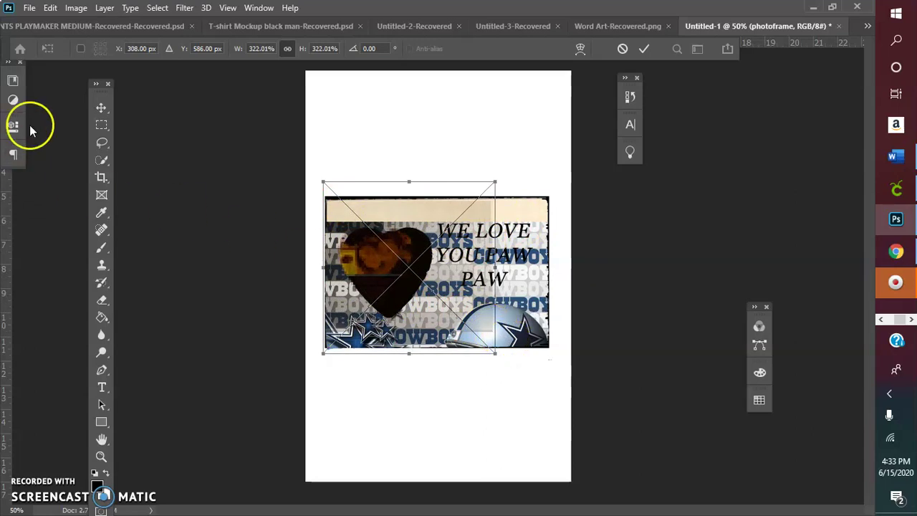
Open the Layers panel and dock it as a collapsible icon on the right.
{"action": "left_click", "coordinate": [258, 8]}
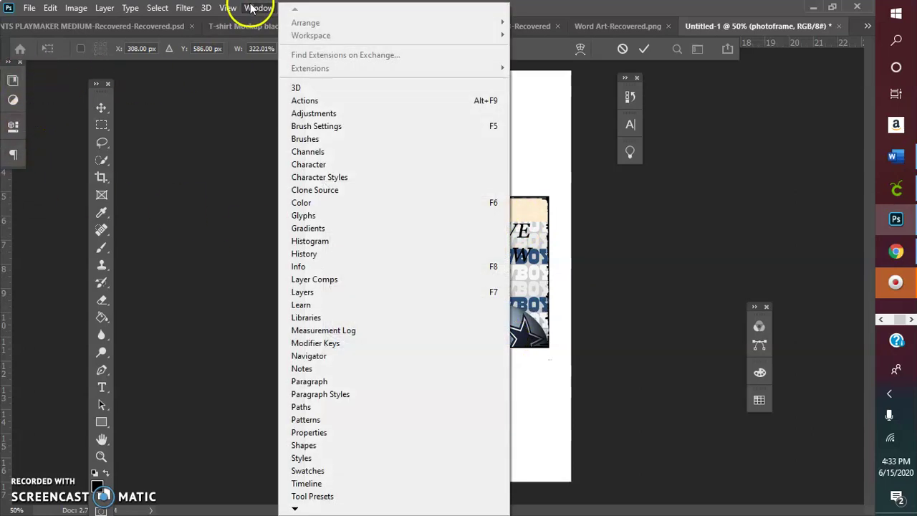
{"action": "left_click", "coordinate": [315, 293]}
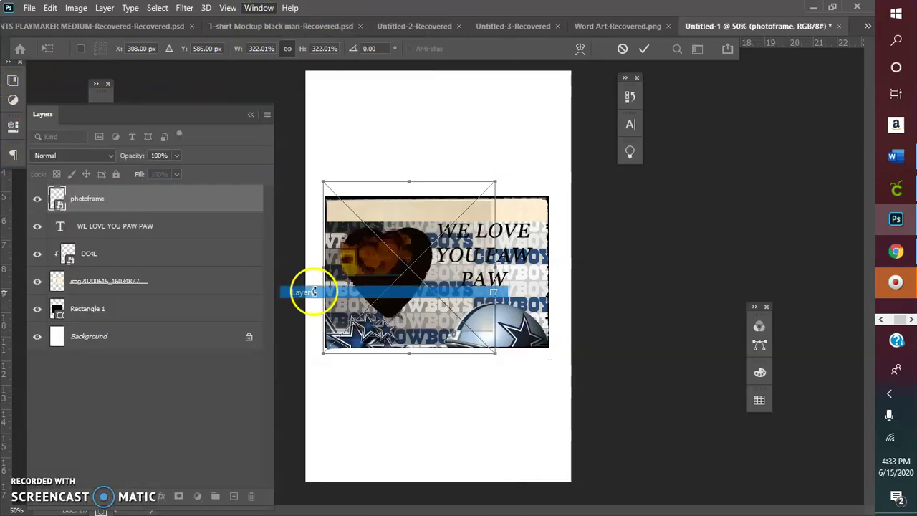
{"action": "left_click_drag", "start_coordinate": [184, 114], "coordinate": [759, 153]}
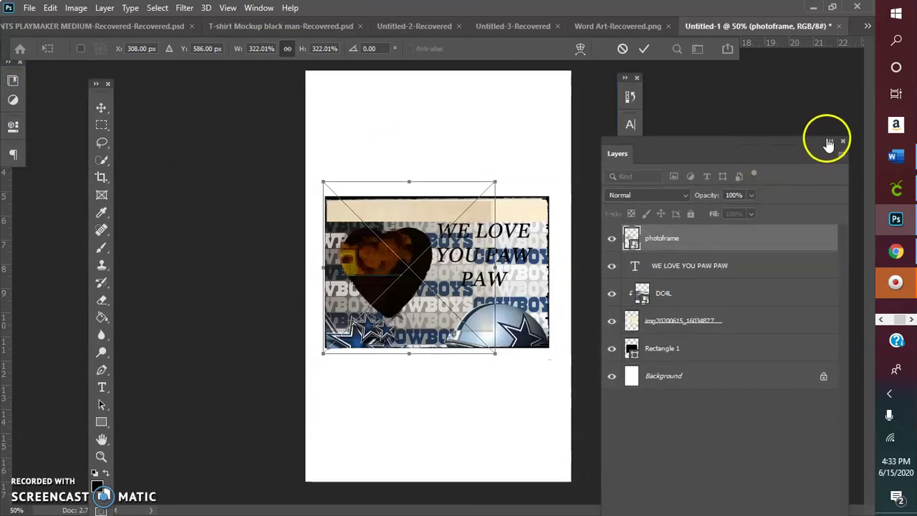
{"action": "left_click", "coordinate": [824, 147]}
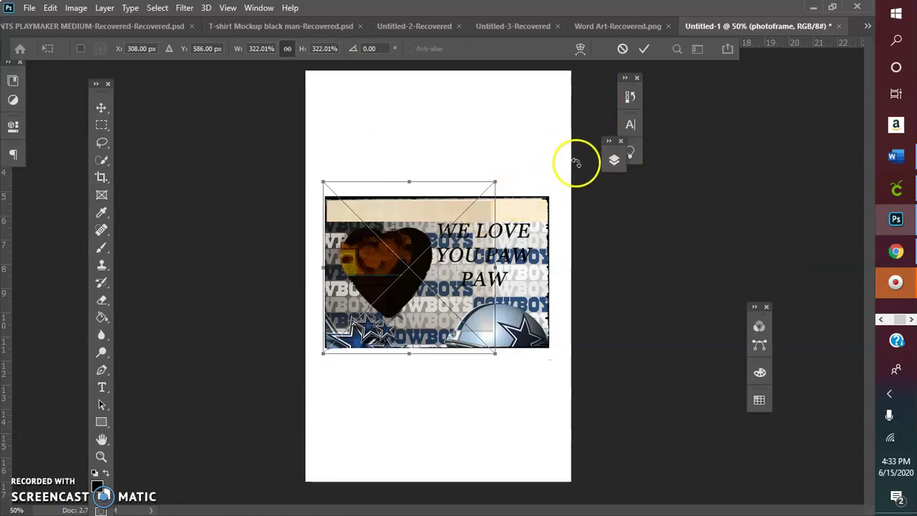
{"action": "left_click", "coordinate": [614, 160]}
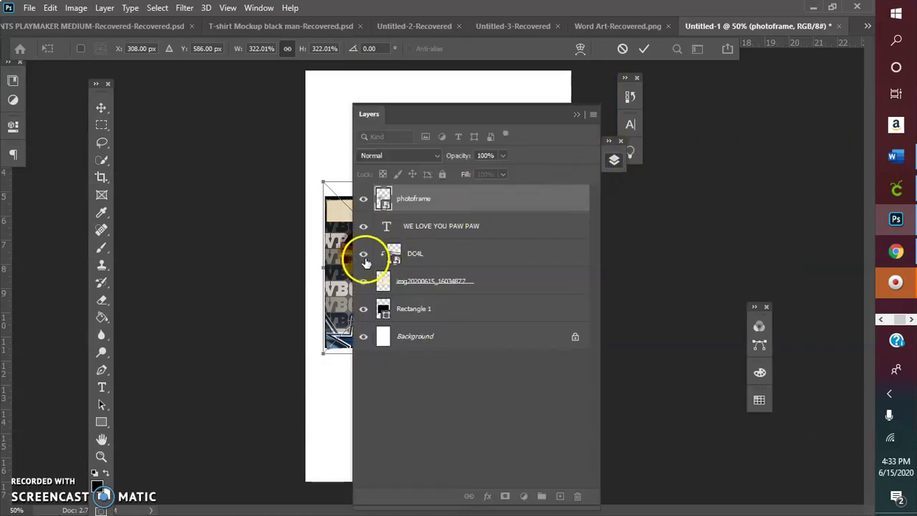
Hide the DC4L Cowboys pattern layer and nudge the heart photo slightly.
{"action": "left_click", "coordinate": [363, 255]}
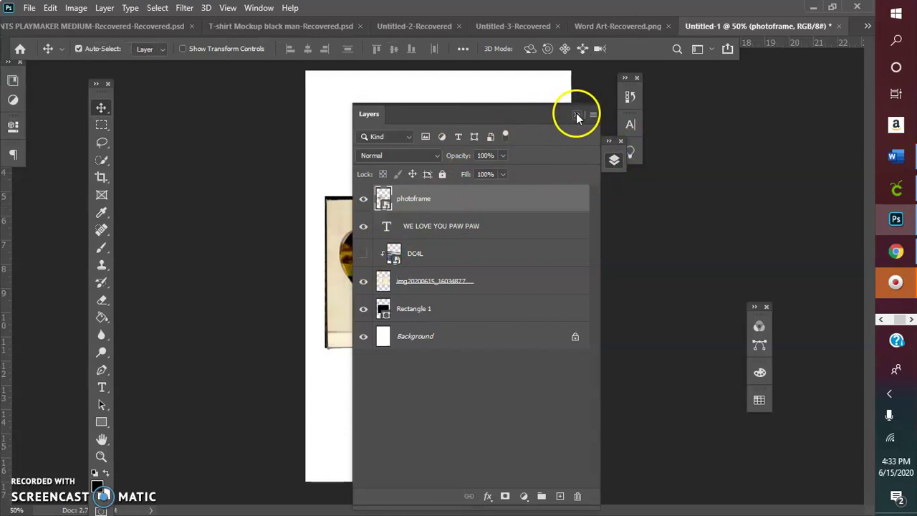
{"action": "left_click", "coordinate": [576, 115]}
{"action": "mouse_move", "coordinate": [459, 238]}
{"action": "left_mouse_down"}
{"action": "mouse_move", "coordinate": [457, 226]}
{"action": "mouse_move", "coordinate": [502, 229]}
{"action": "mouse_move", "coordinate": [465, 243]}
{"action": "left_mouse_up"}
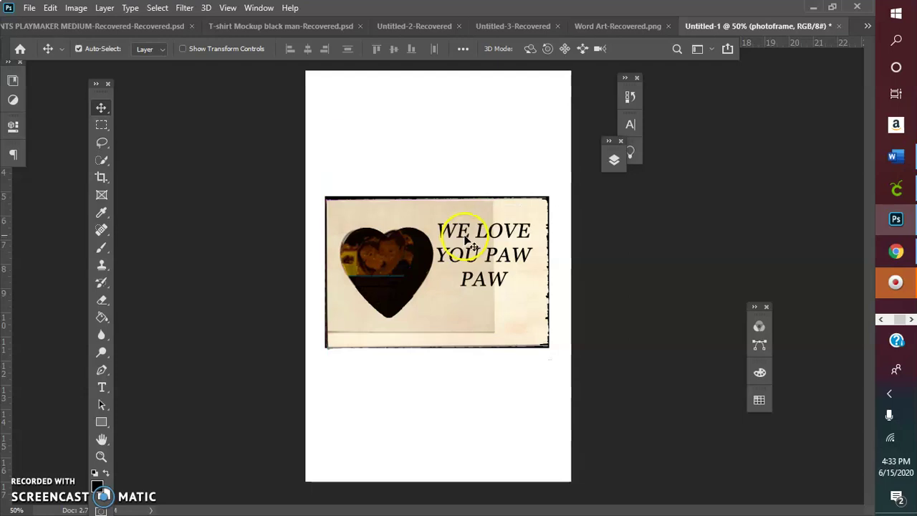
Scale the family photo from 322% to about 420% and shift it within the heart frame.
{"action": "left_click", "coordinate": [56, 8]}
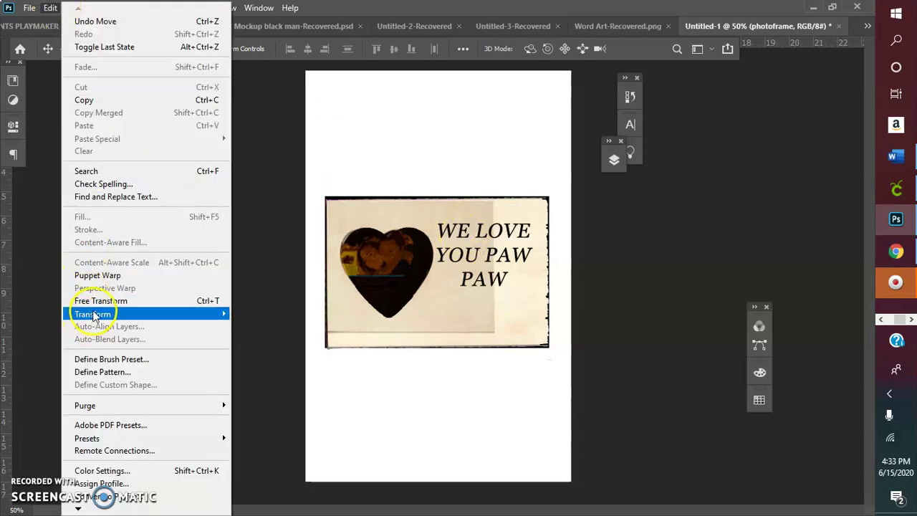
{"action": "mouse_move", "coordinate": [93, 313]}
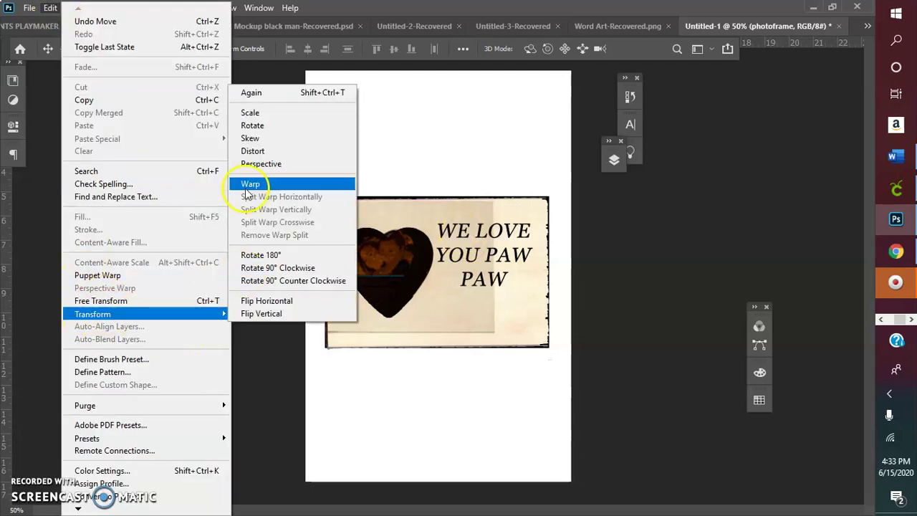
{"action": "left_click", "coordinate": [252, 126]}
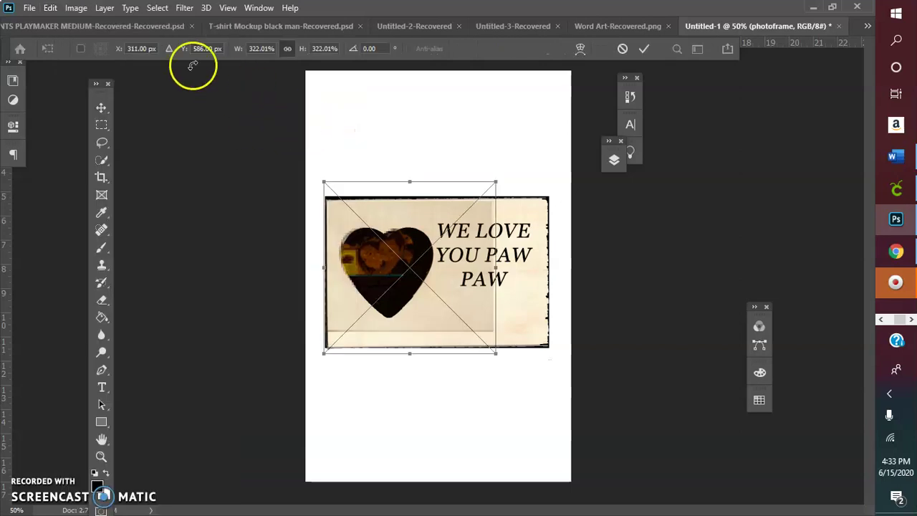
{"action": "left_click", "coordinate": [50, 8]}
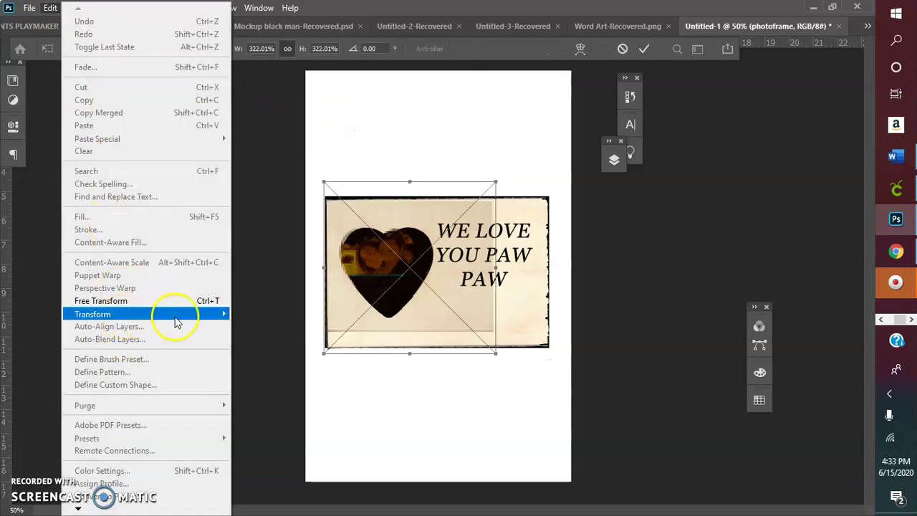
{"action": "mouse_move", "coordinate": [174, 316]}
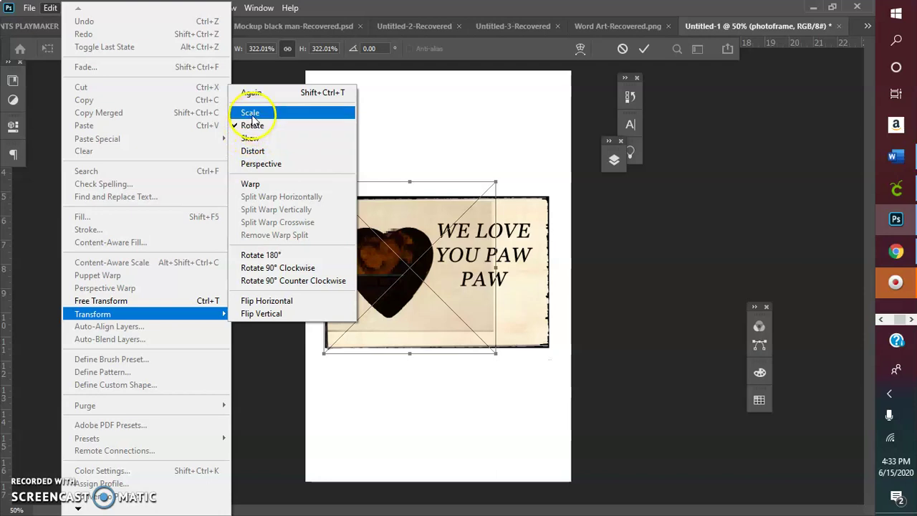
{"action": "left_click", "coordinate": [252, 126]}
{"action": "left_click_drag", "start_coordinate": [494, 351], "coordinate": [573, 380]}
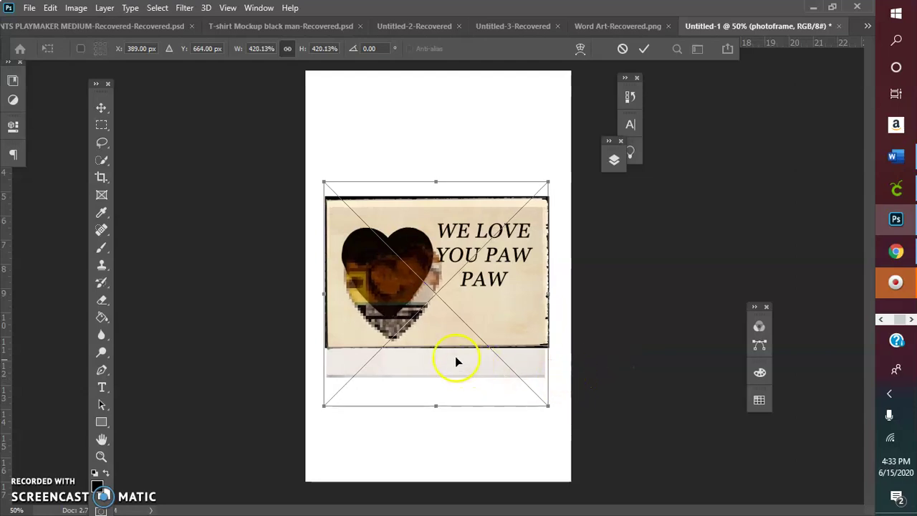
{"action": "left_click_drag", "start_coordinate": [423, 333], "coordinate": [420, 305]}
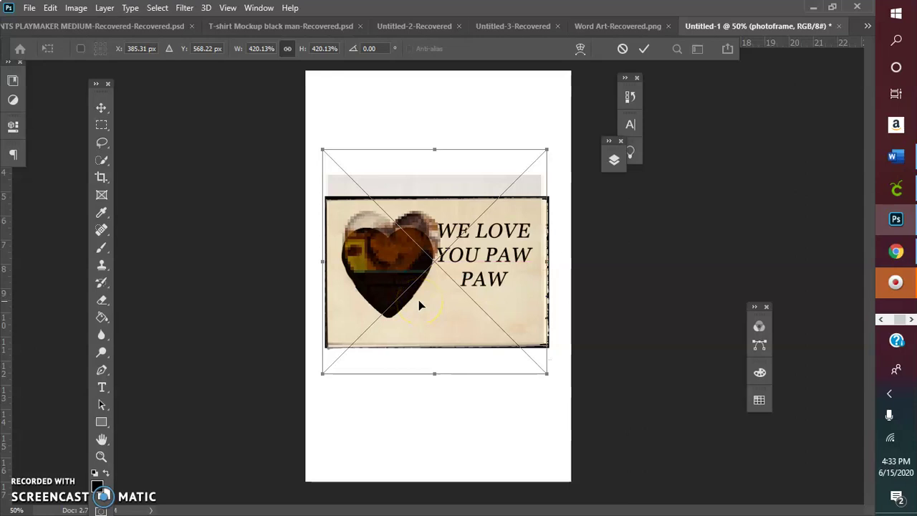
{"action": "left_click", "coordinate": [643, 49]}
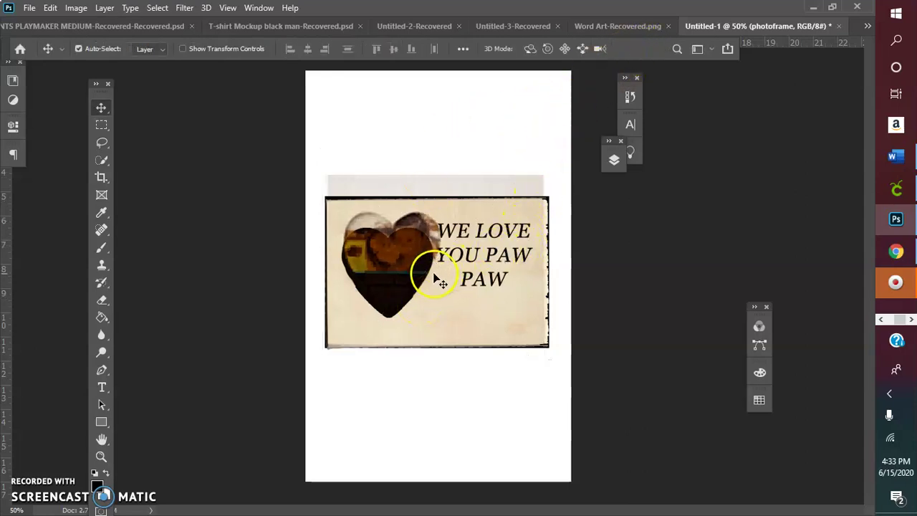
{"action": "left_click_drag", "start_coordinate": [402, 278], "coordinate": [403, 259]}
Nudge the photo and title, then move the heart frame and black rectangle lower on the page.
{"action": "left_click_drag", "start_coordinate": [435, 228], "coordinate": [436, 293]}
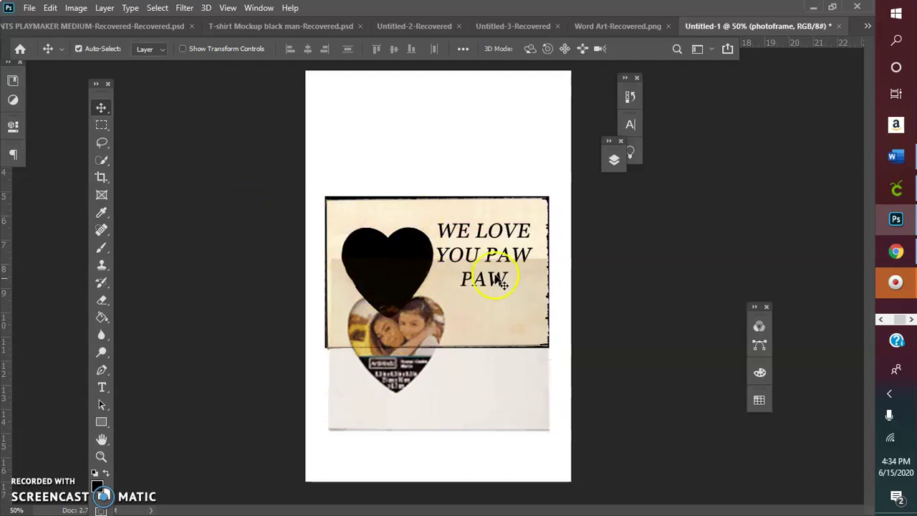
{"action": "left_click", "coordinate": [493, 309]}
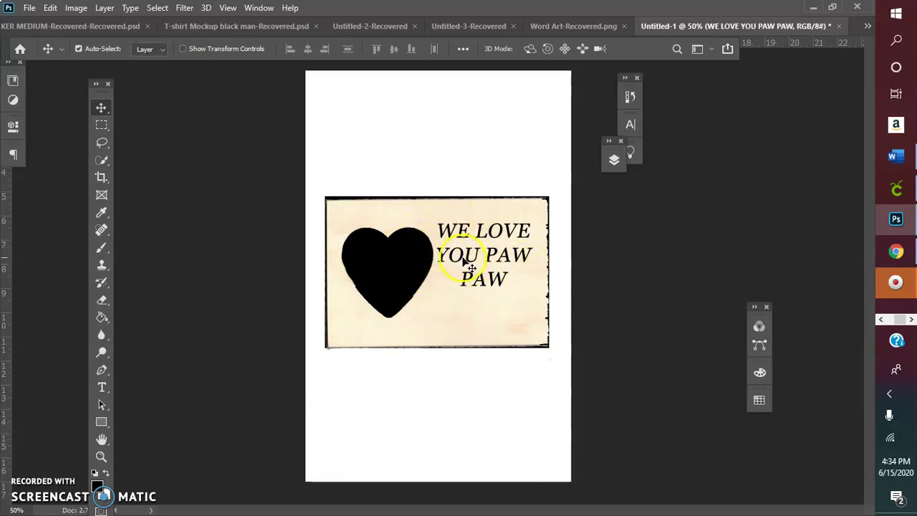
{"action": "left_click_drag", "start_coordinate": [467, 267], "coordinate": [472, 269]}
{"action": "mouse_move", "coordinate": [386, 217]}
{"action": "left_mouse_down"}
{"action": "mouse_move", "coordinate": [391, 194]}
{"action": "mouse_move", "coordinate": [391, 222]}
{"action": "left_mouse_up"}
{"action": "left_click_drag", "start_coordinate": [409, 272], "coordinate": [441, 361]}
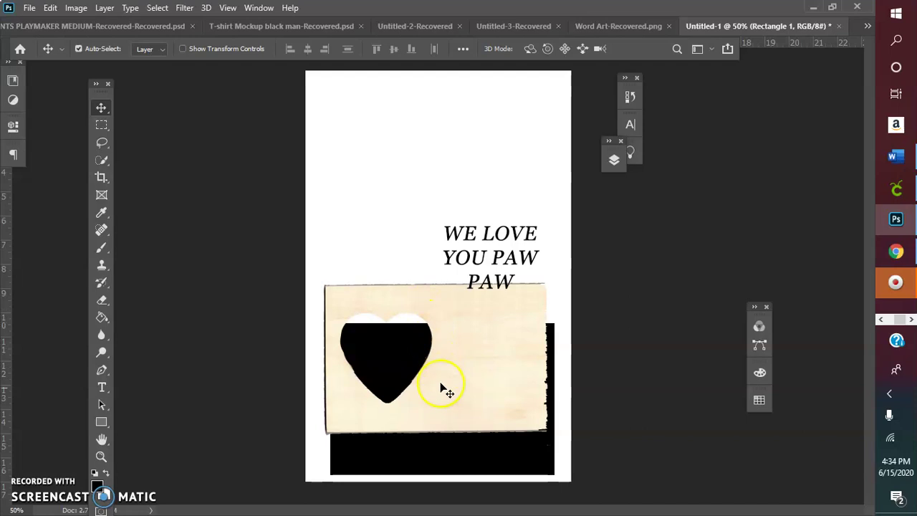
{"action": "left_click_drag", "start_coordinate": [449, 446], "coordinate": [440, 417]}
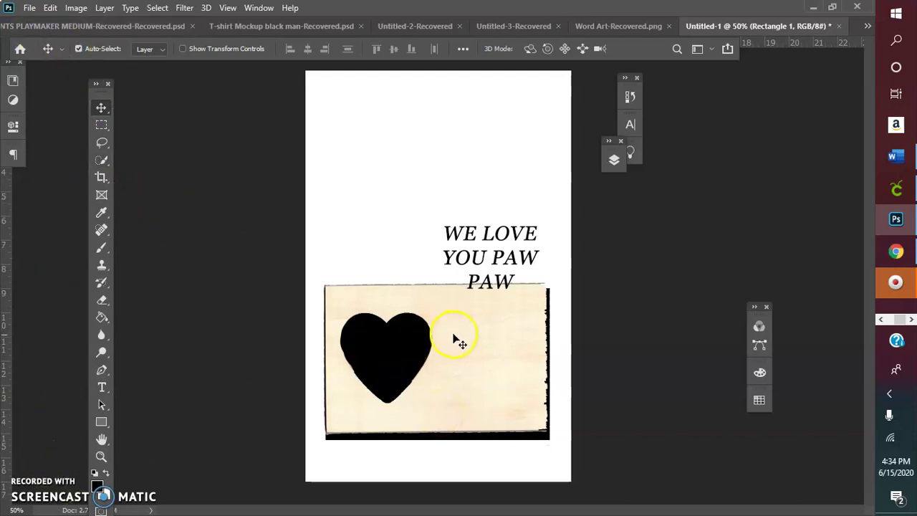
{"action": "left_click_drag", "start_coordinate": [469, 348], "coordinate": [466, 352]}
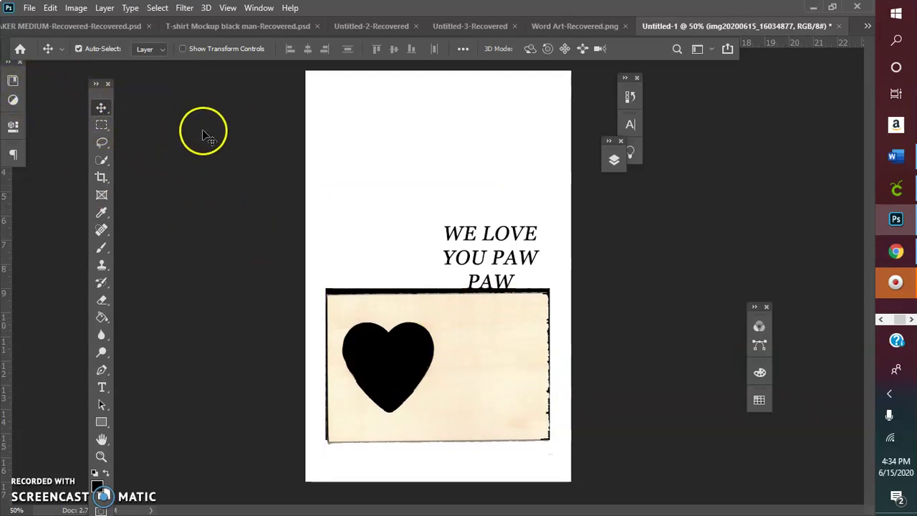
Show the DC4L Cowboys layer and move it below the photo layer.
{"action": "left_click", "coordinate": [613, 161]}
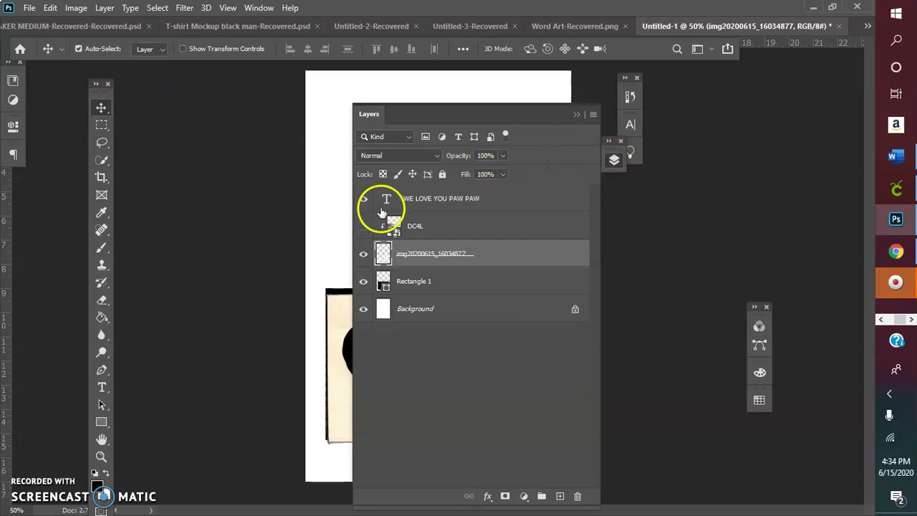
{"action": "left_click", "coordinate": [364, 240], "text": "alt"}
{"action": "left_click_drag", "start_coordinate": [425, 239], "coordinate": [420, 264]}
{"action": "left_click", "coordinate": [576, 115]}
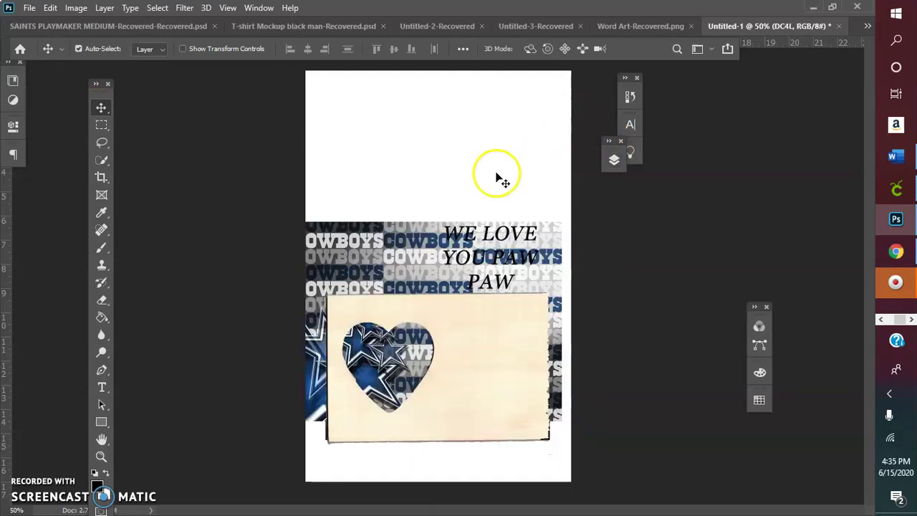
{"action": "left_click_drag", "start_coordinate": [419, 260], "coordinate": [429, 294]}
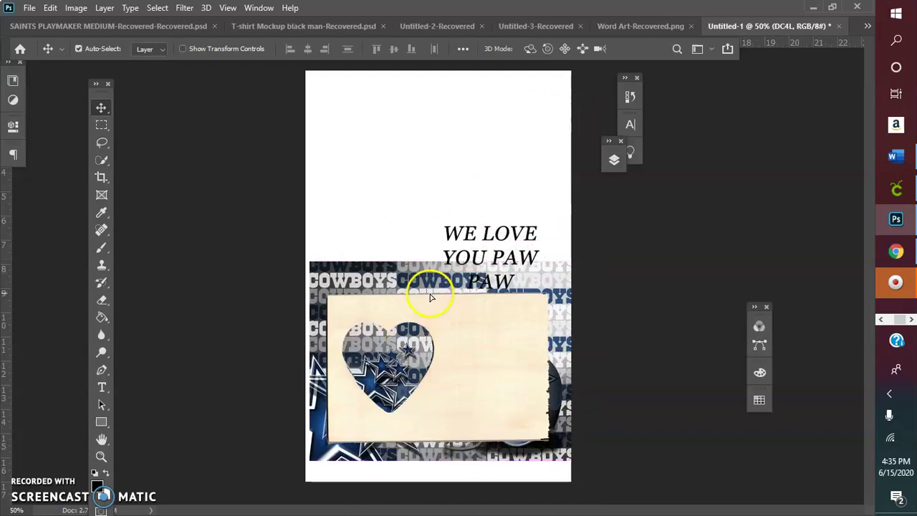
{"action": "left_click", "coordinate": [29, 7]}
{"action": "mouse_move", "coordinate": [51, 7]}
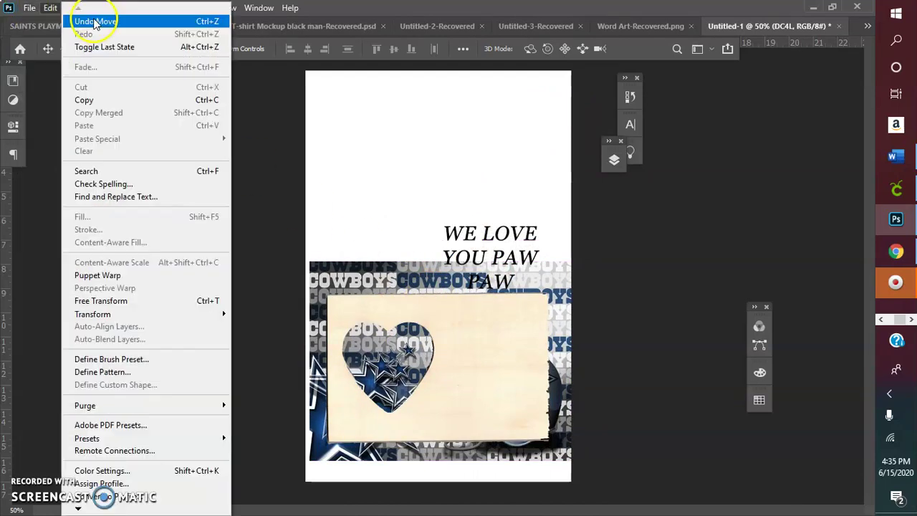
{"action": "left_click", "coordinate": [612, 159]}
Create a clipping mask from DC4L so the pattern shows through the heart, nudging it left.
{"action": "left_click", "coordinate": [613, 159]}
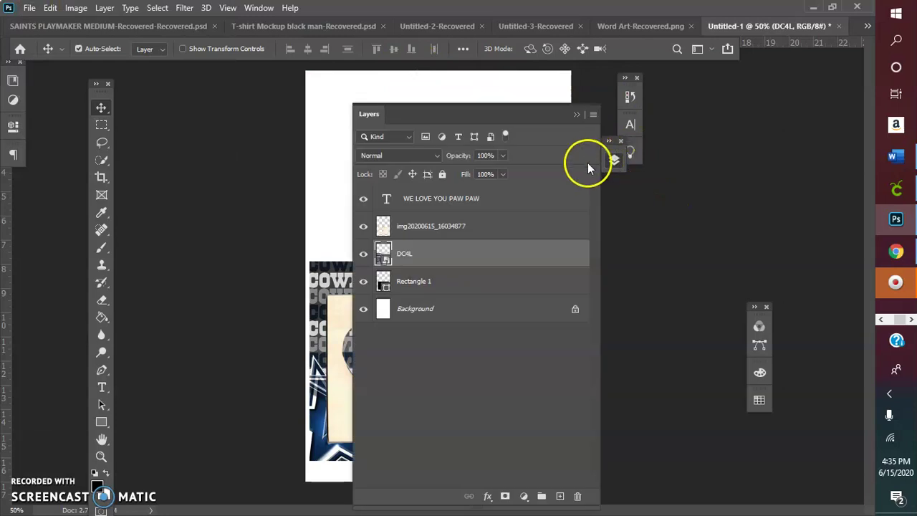
{"action": "right_click", "coordinate": [412, 262]}
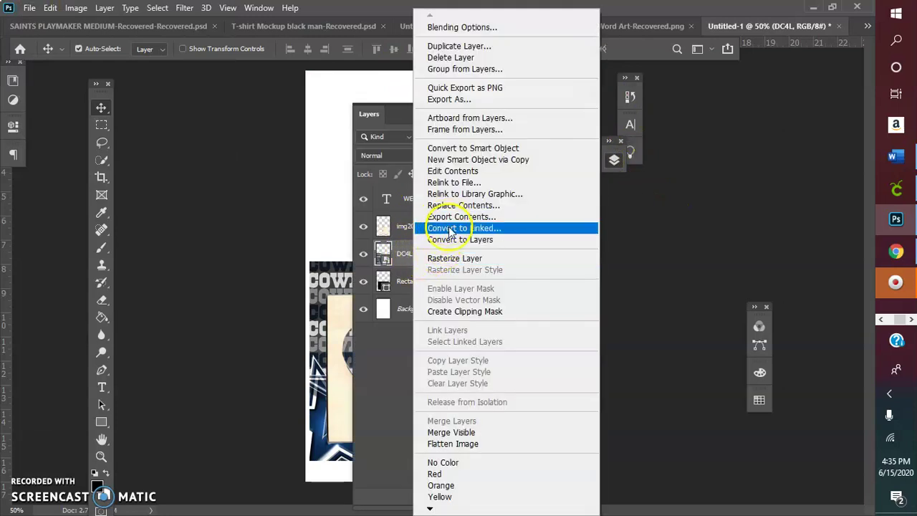
{"action": "left_click", "coordinate": [461, 313]}
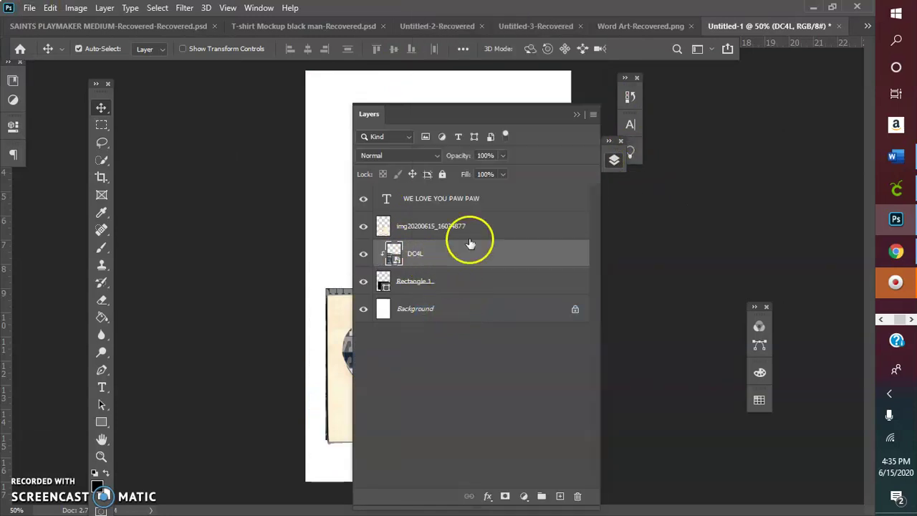
{"action": "left_click", "coordinate": [573, 115]}
{"action": "left_click_drag", "start_coordinate": [485, 311], "coordinate": [485, 308]}
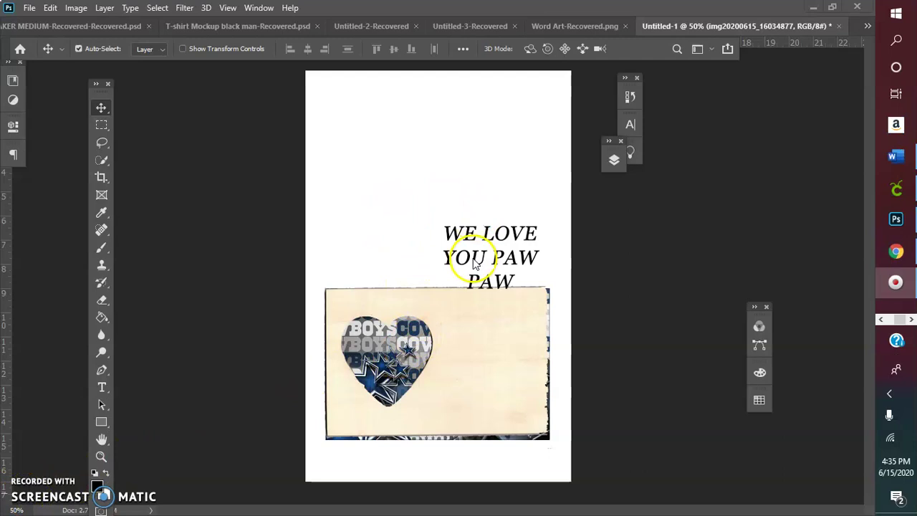
Move the title down onto the paper frame and change its font to Cowboys 2.0.
{"action": "left_click", "coordinate": [480, 297]}
{"action": "left_click_drag", "start_coordinate": [480, 281], "coordinate": [477, 387]}
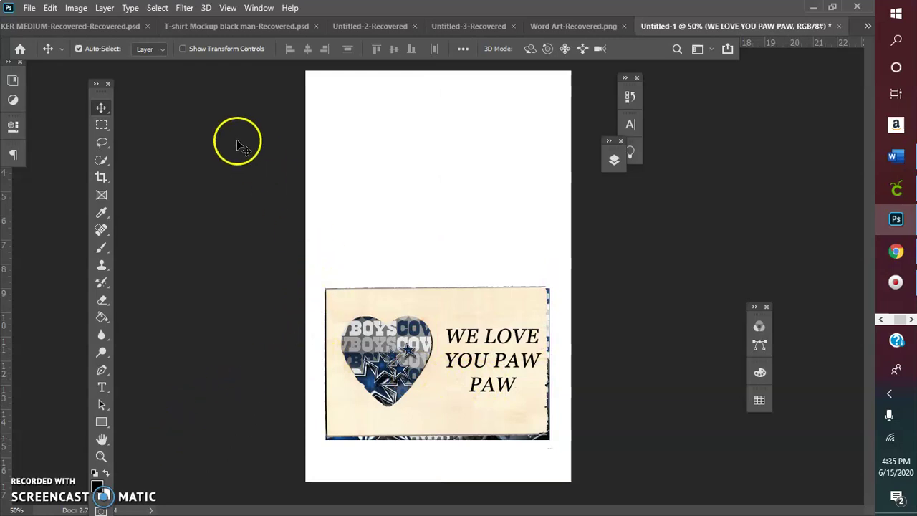
{"action": "double_click", "coordinate": [500, 356]}
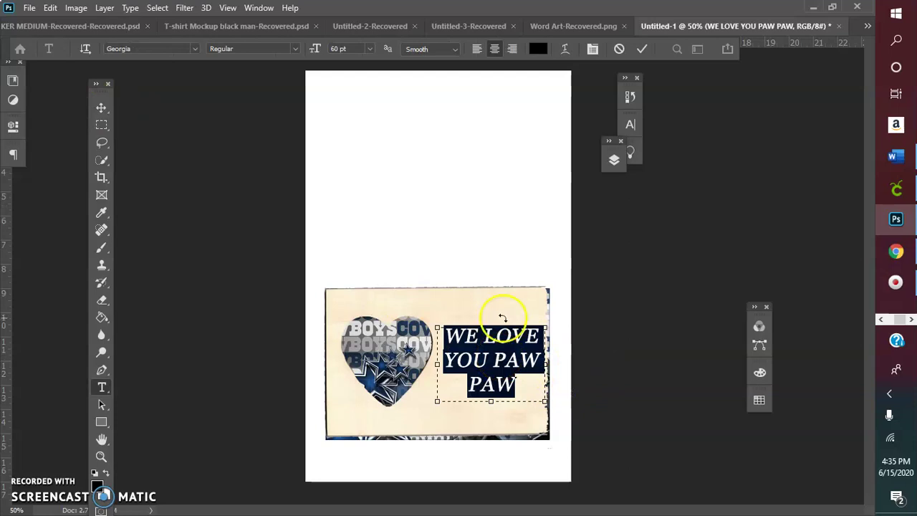
{"action": "left_click", "coordinate": [195, 48]}
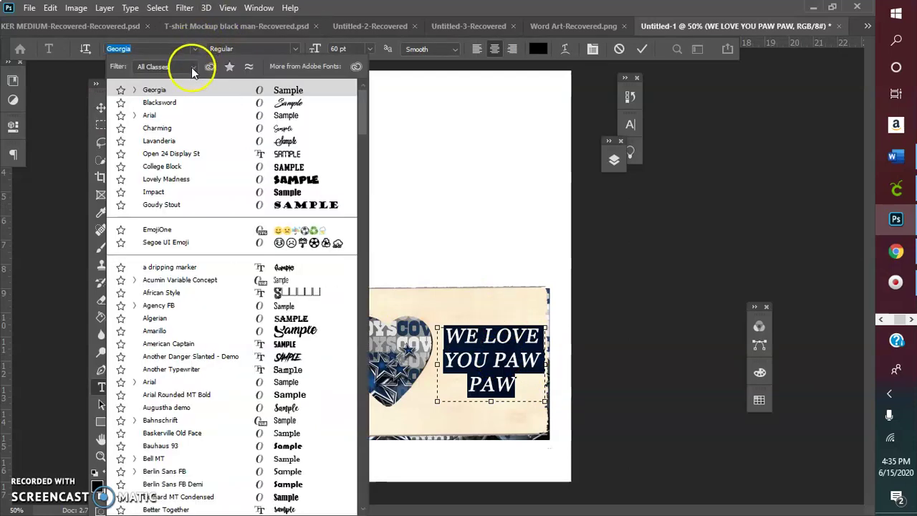
{"action": "type", "text": "c"}
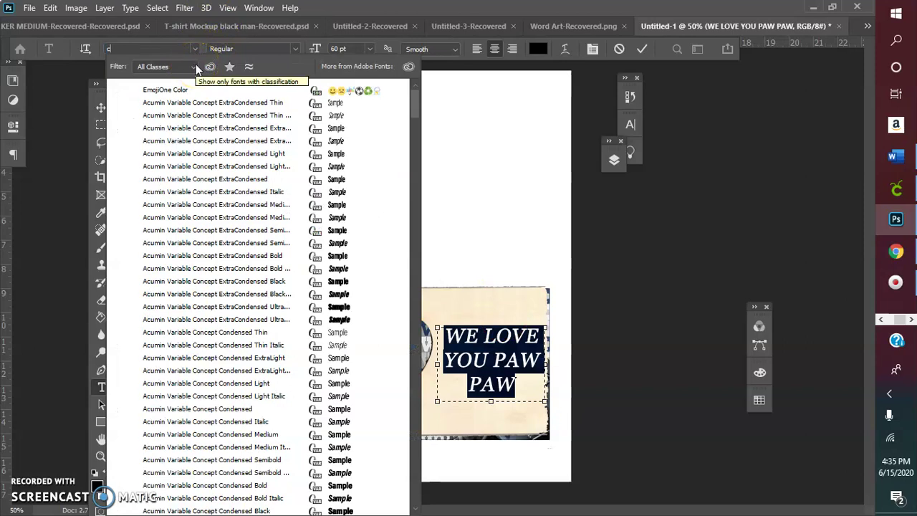
{"action": "type", "text": "owboys 2.0"}
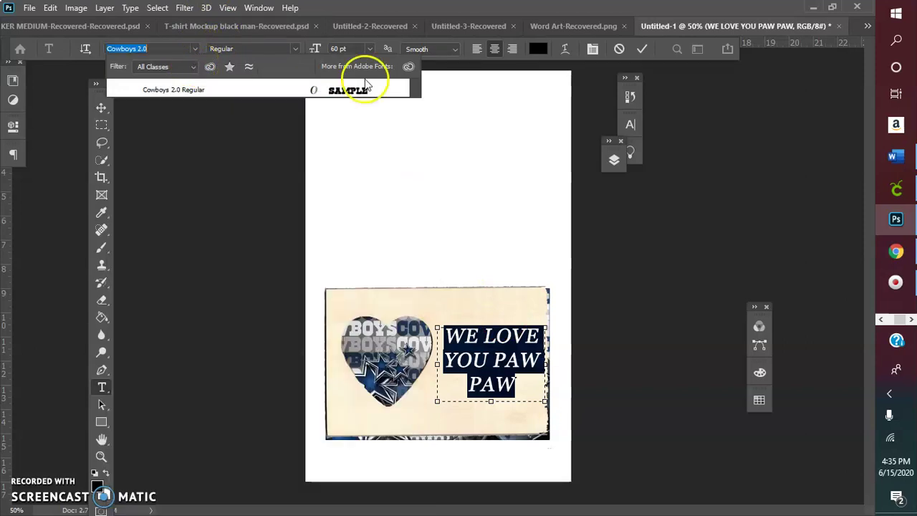
{"action": "left_click", "coordinate": [367, 85]}
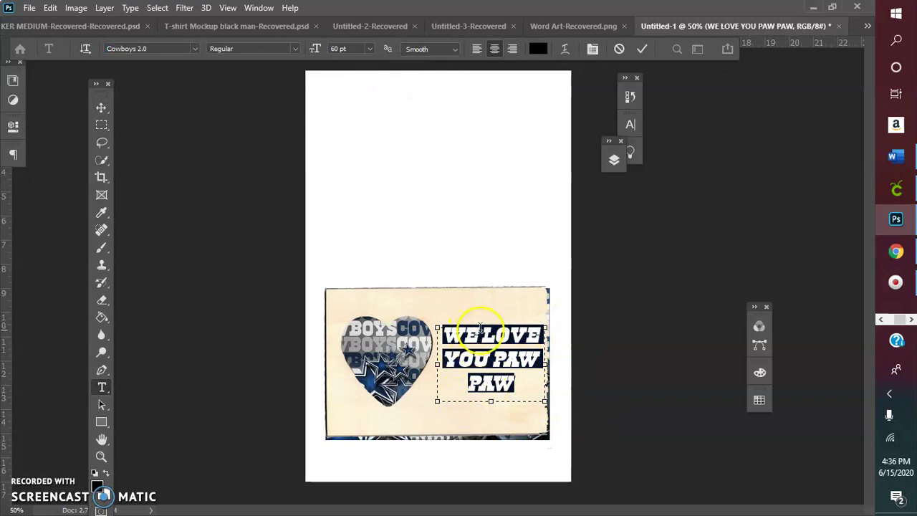
{"action": "left_click", "coordinate": [642, 49]}
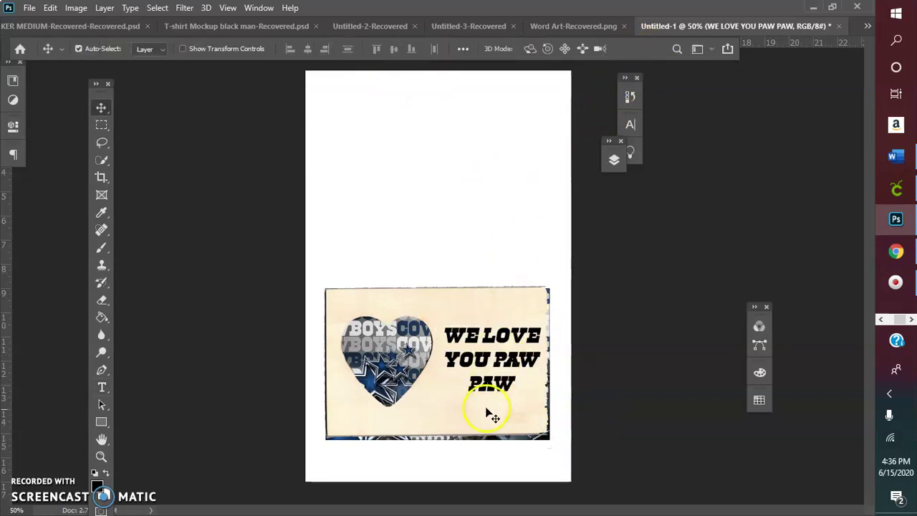
Set the img20200615 Cowboys photo layer to 62% opacity and drag it into place on the card.
{"action": "double_click", "coordinate": [480, 362]}
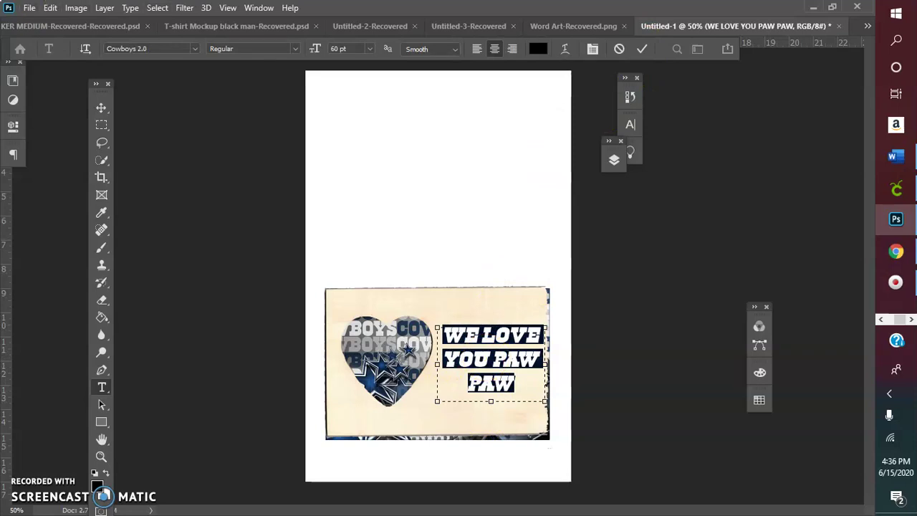
{"action": "left_click", "coordinate": [619, 158]}
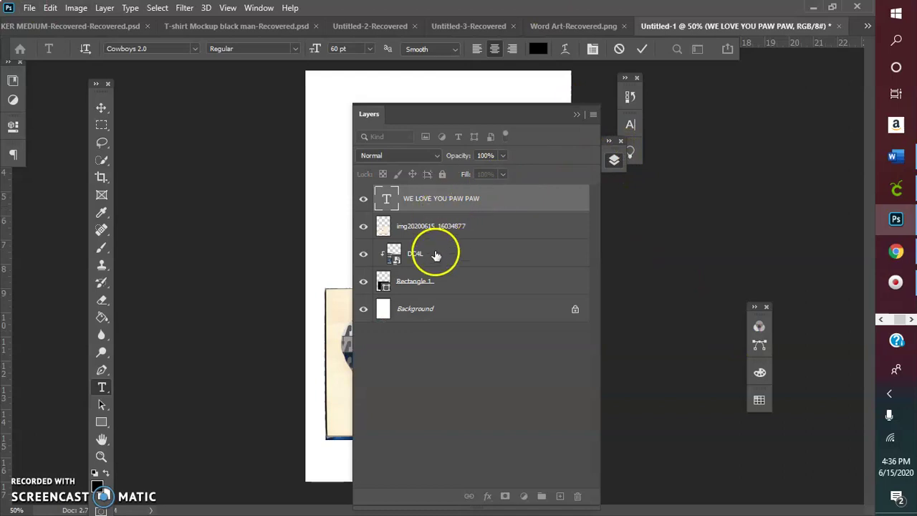
{"action": "left_click", "coordinate": [382, 227]}
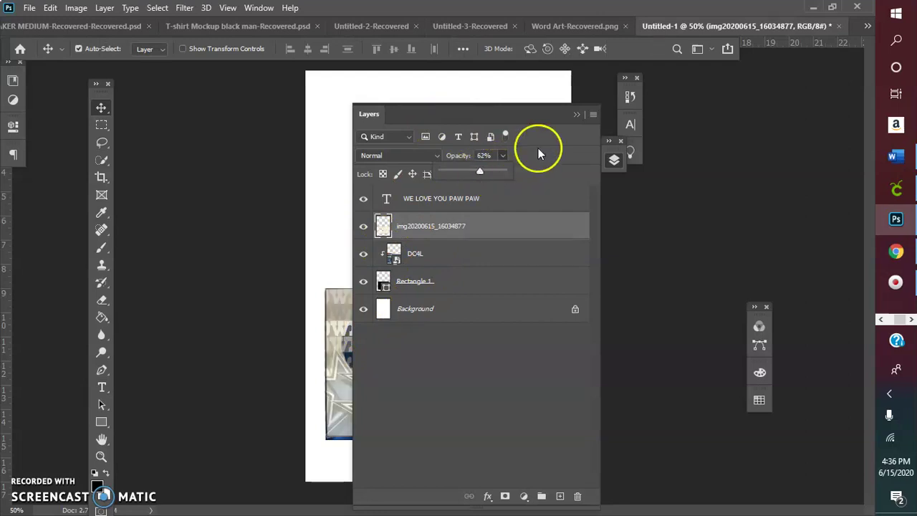
{"action": "left_click", "coordinate": [577, 114]}
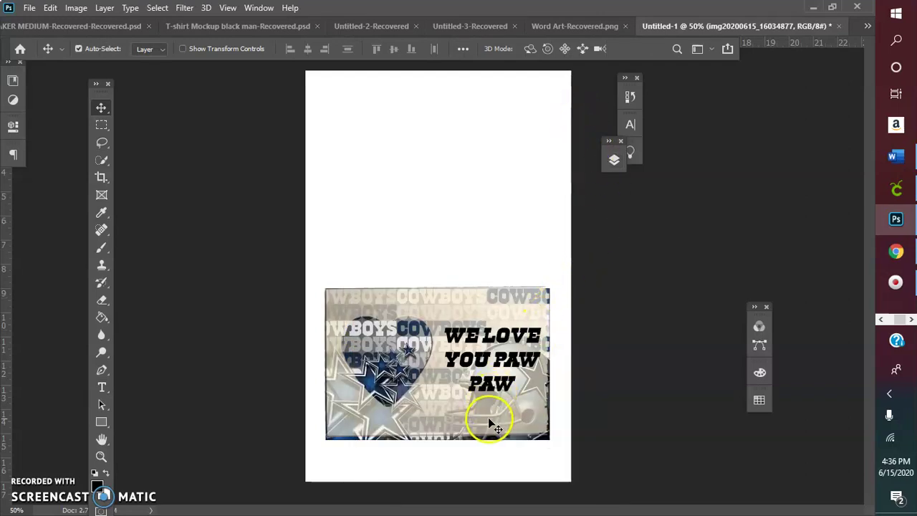
{"action": "left_click_drag", "start_coordinate": [444, 407], "coordinate": [371, 423]}
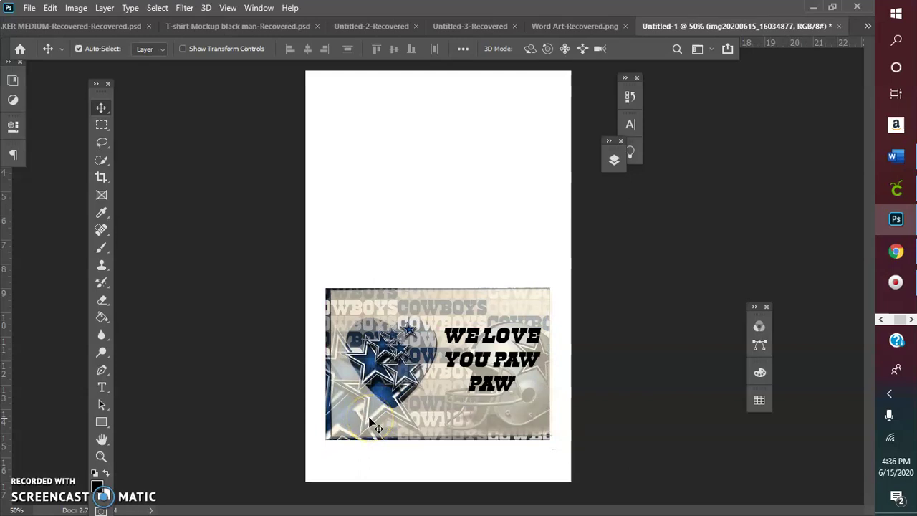
Nudge the Cowboys photo a few pixels to the left.
{"action": "key", "text": "Left"}
{"action": "key", "text": "Left"}
{"action": "key", "text": "Left"}
{"action": "key", "text": "Left"}
{"action": "key", "text": "Left"}
{"action": "key", "text": "Left"}
{"action": "key", "text": "Left"}
{"action": "key", "text": "Left"}
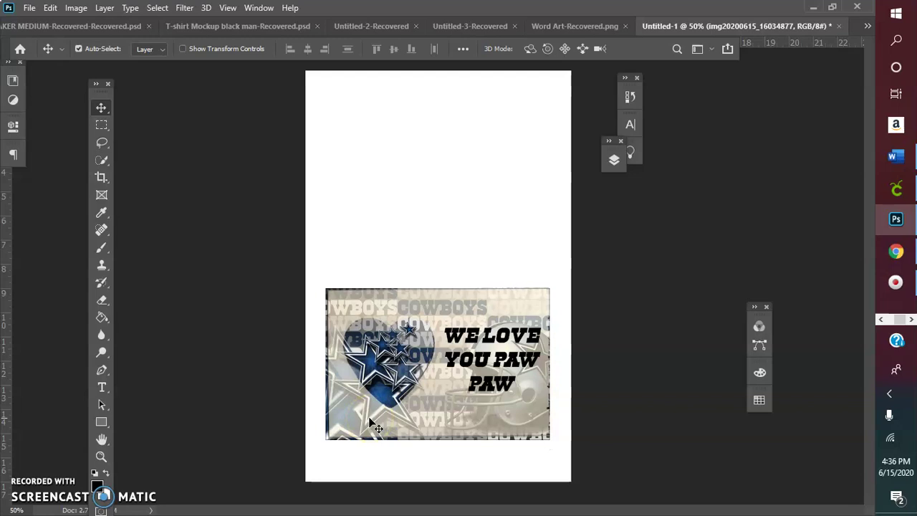
{"action": "left_click", "coordinate": [469, 463]}
{"action": "left_click", "coordinate": [478, 367]}
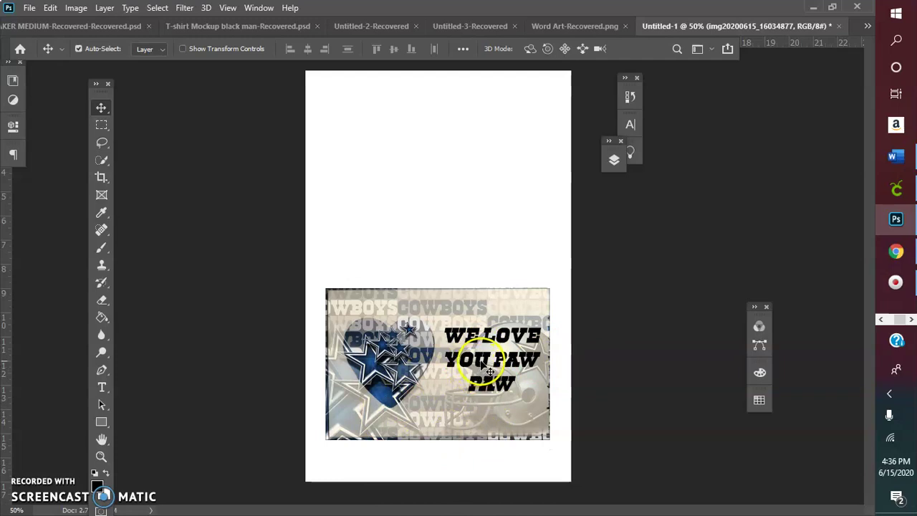
Try retyping the title at 48 pt as 'HAPPY F', then cancel to keep WE LOVE YOU PAW PAW.
{"action": "double_click", "coordinate": [480, 358]}
{"action": "left_click_drag", "start_coordinate": [491, 328], "coordinate": [489, 303]}
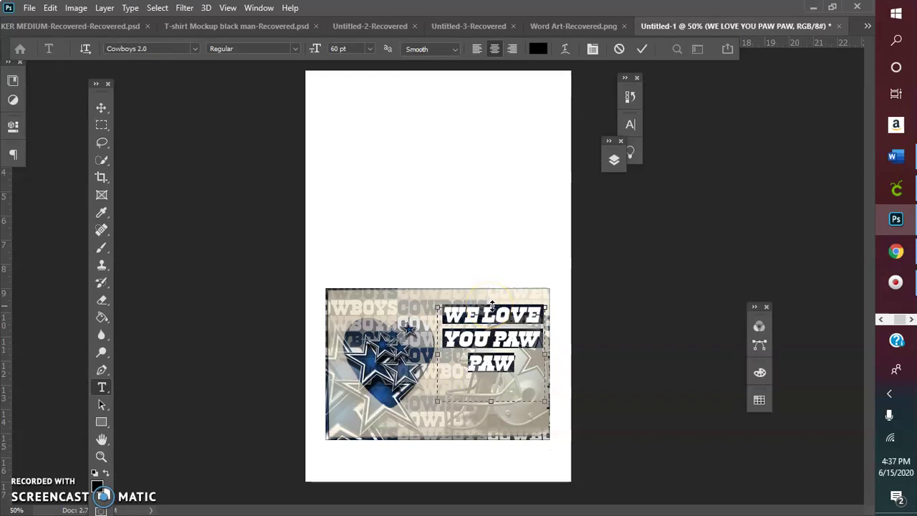
{"action": "left_click", "coordinate": [370, 49]}
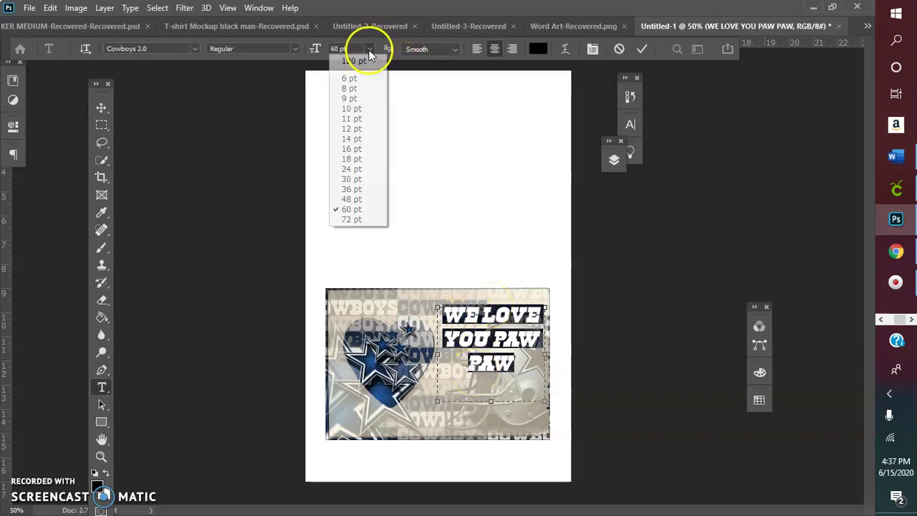
{"action": "left_click", "coordinate": [353, 199]}
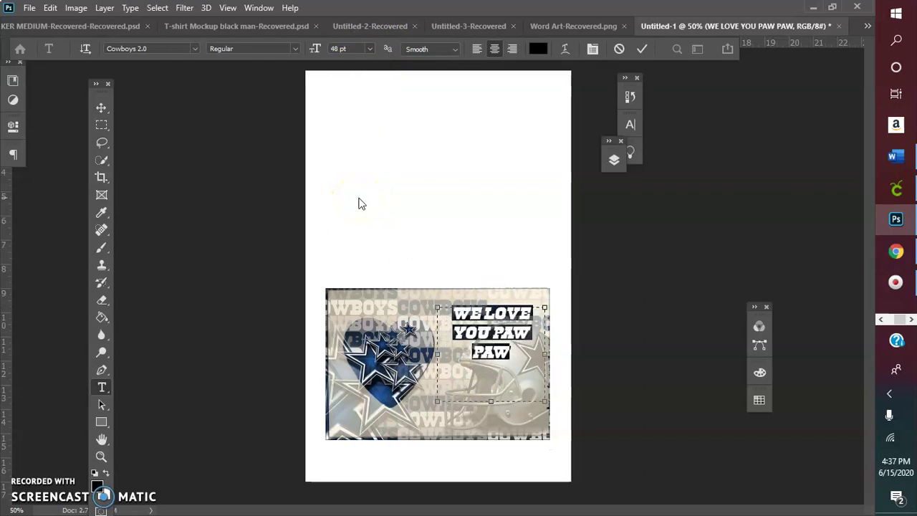
{"action": "type", "text": "HAPPY FA"}
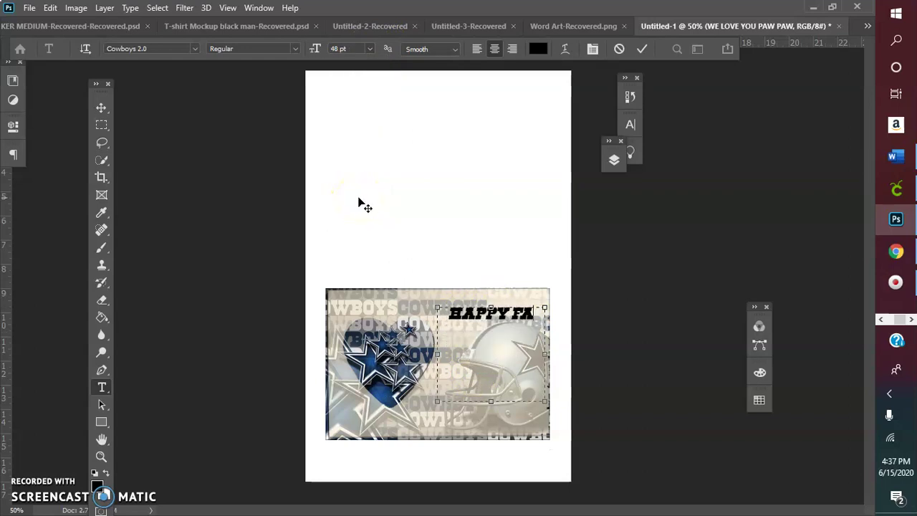
{"action": "type", "text": "THER'S"}
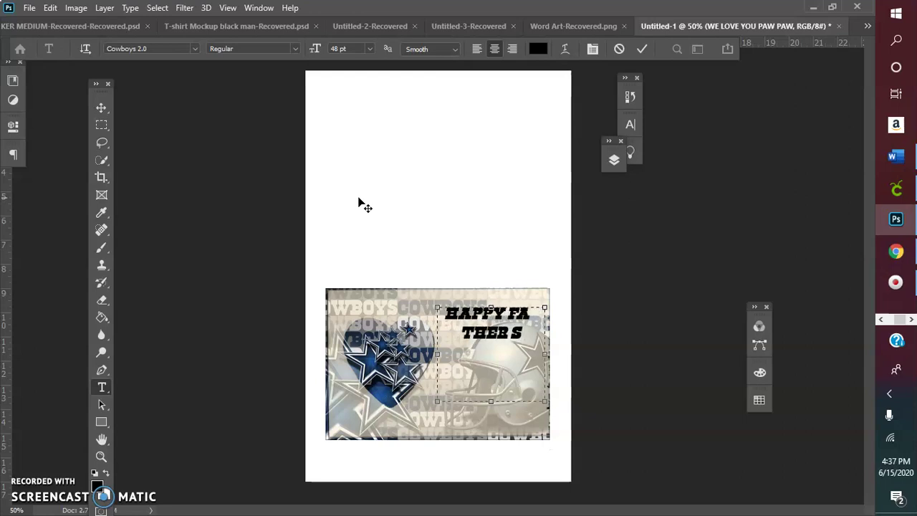
{"action": "key", "text": "BackSpace"}
{"action": "key", "text": "BackSpace"}
{"action": "key", "text": "BackSpace"}
{"action": "key", "text": "BackSpace"}
{"action": "key", "text": "BackSpace"}
{"action": "key", "text": "BackSpace"}
{"action": "key", "text": "BackSpace"}
{"action": "key", "text": "BackSpace"}
{"action": "key", "text": "BackSpace"}
{"action": "key", "text": "BackSpace"}
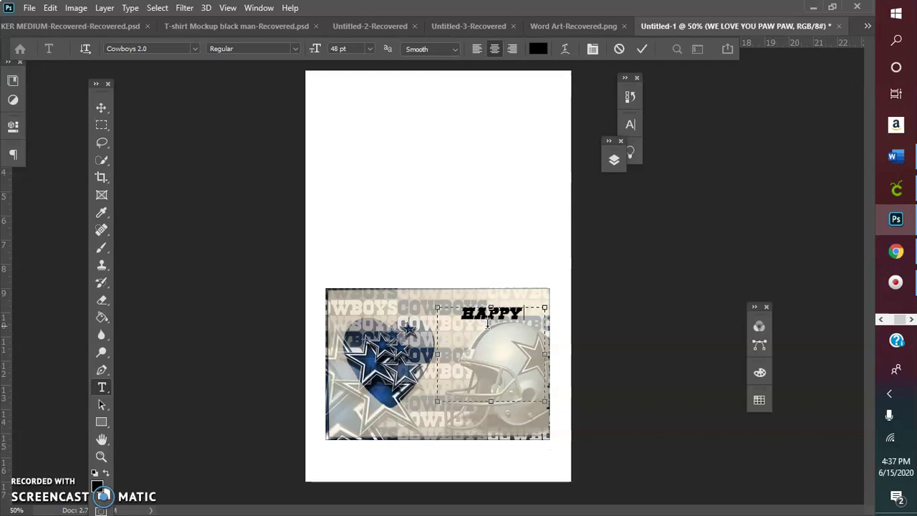
{"action": "type", "text": "FT"}
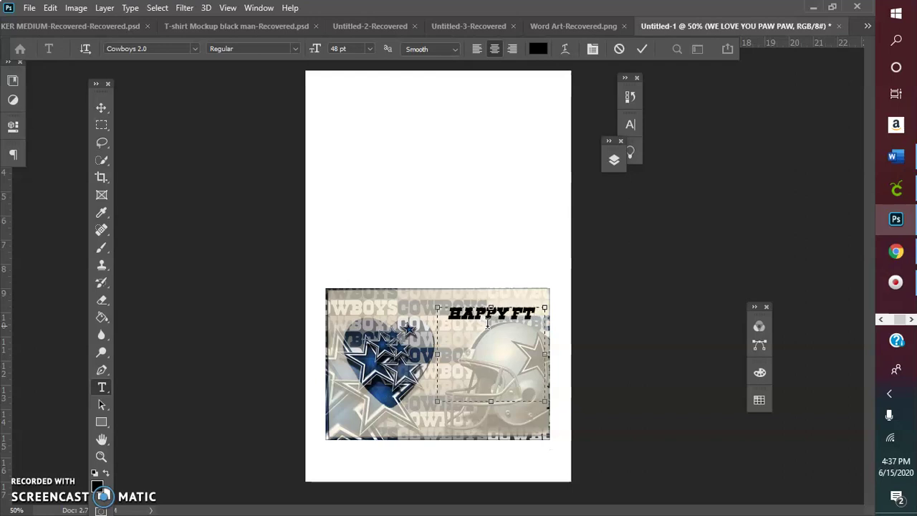
{"action": "key", "text": "BackSpace"}
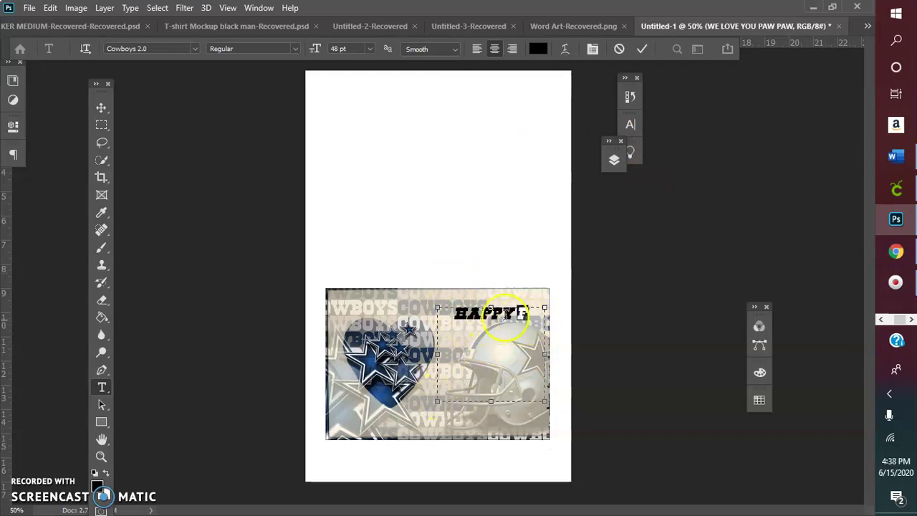
{"action": "left_click_drag", "start_coordinate": [528, 315], "coordinate": [423, 308]}
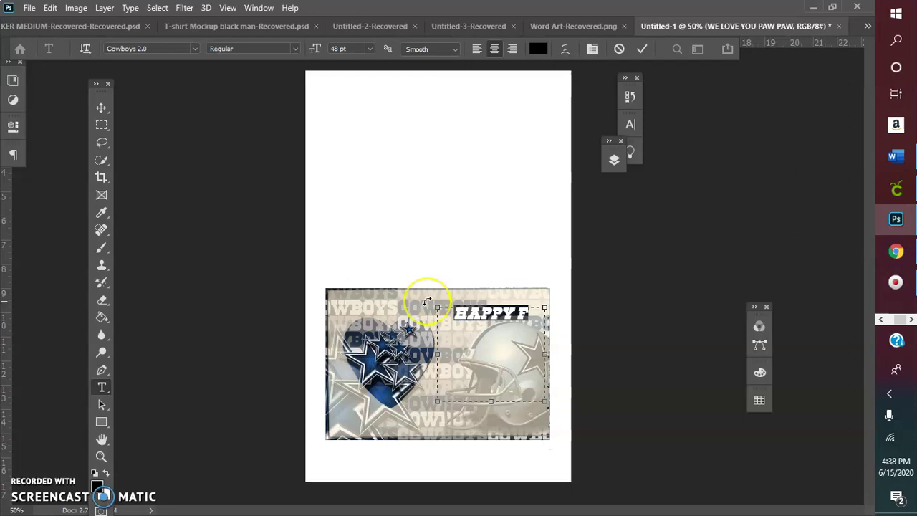
{"action": "left_click", "coordinate": [620, 50]}
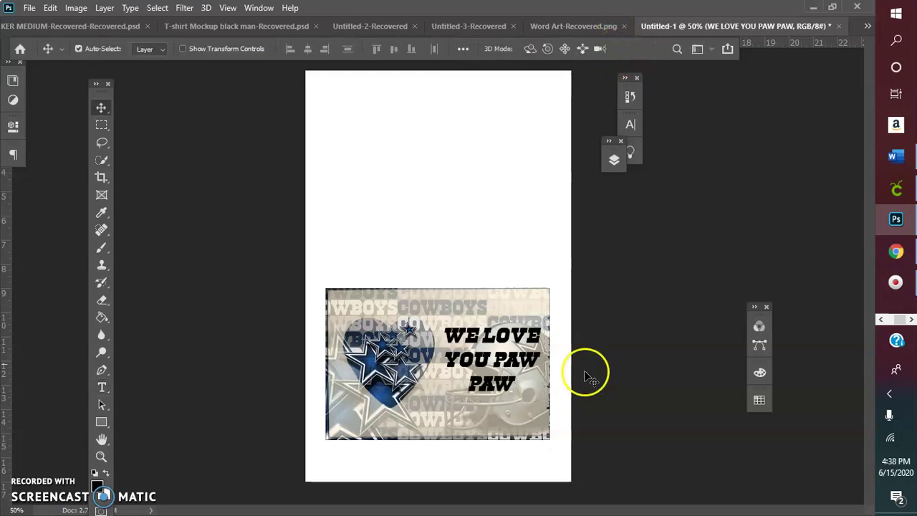
Move the title up about 14 px and recolour its text near-white #fdfafa.
{"action": "left_click_drag", "start_coordinate": [512, 398], "coordinate": [497, 374]}
{"action": "double_click", "coordinate": [502, 374]}
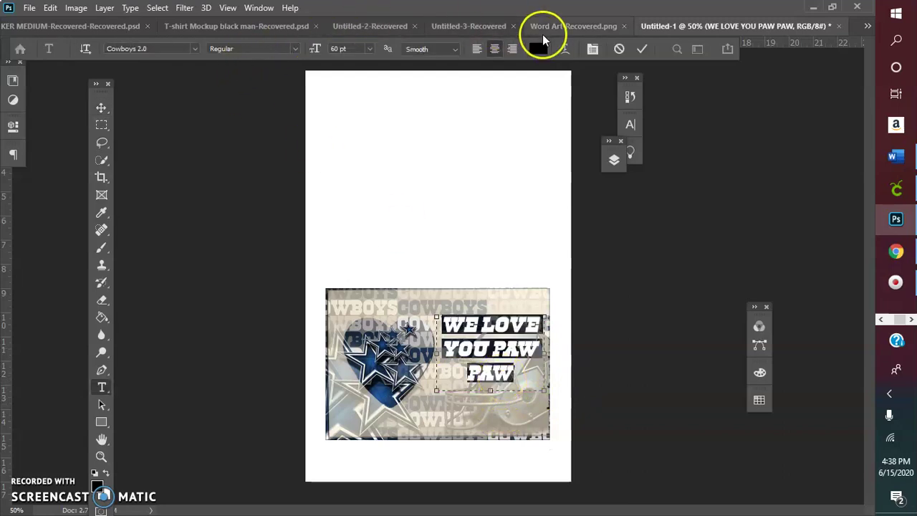
{"action": "left_click", "coordinate": [538, 49]}
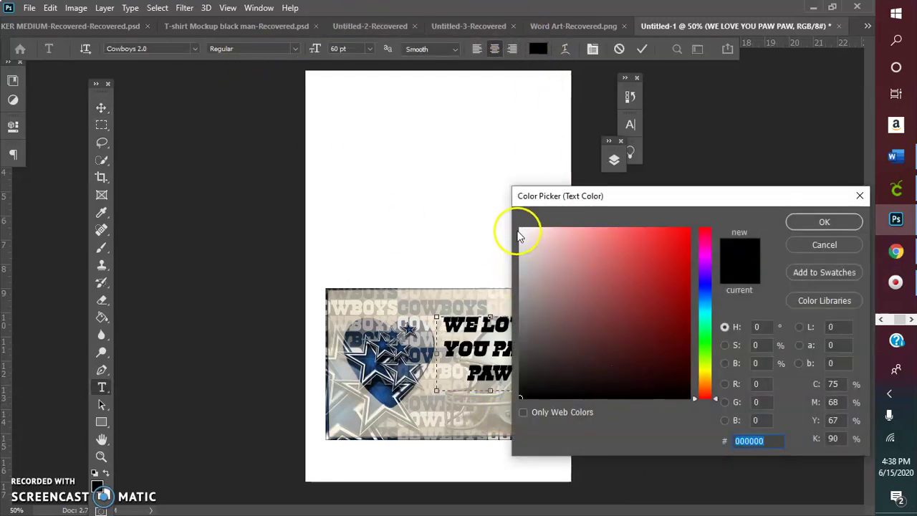
{"action": "left_click", "coordinate": [522, 229]}
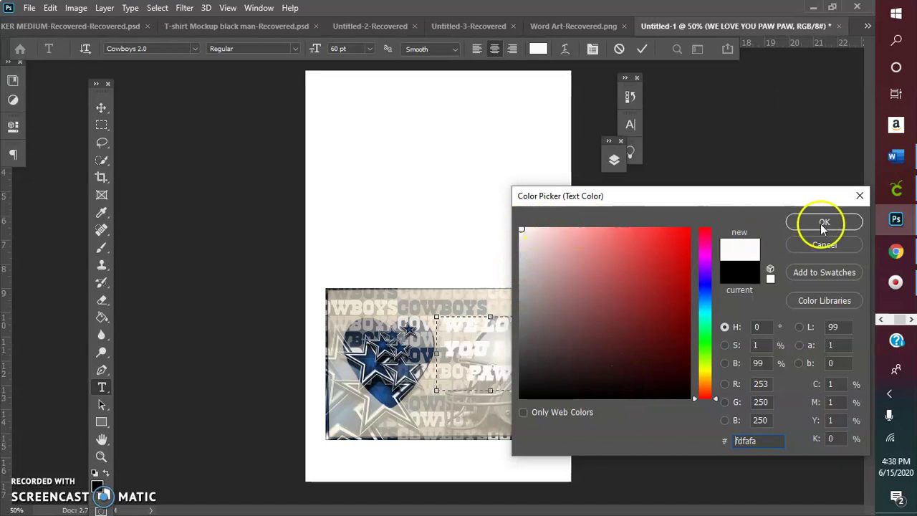
{"action": "left_click", "coordinate": [822, 223]}
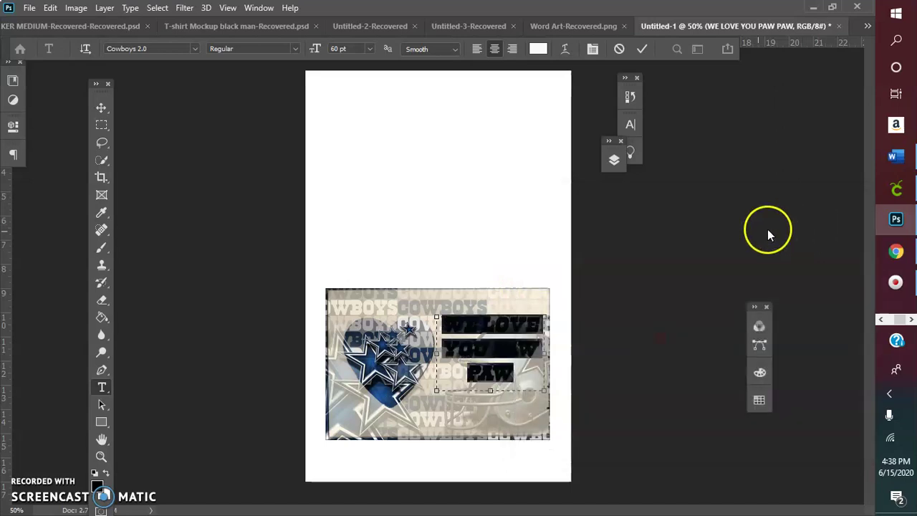
{"action": "left_click", "coordinate": [640, 49]}
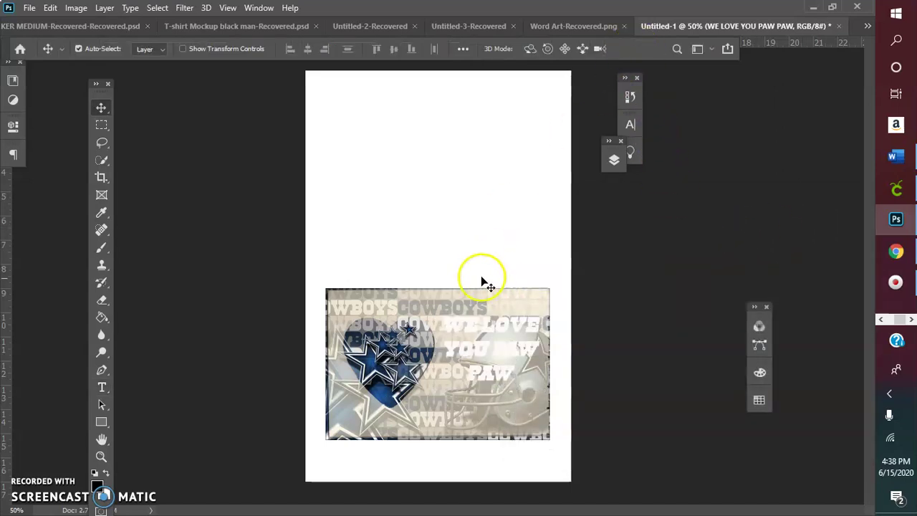
{"action": "double_click", "coordinate": [495, 362]}
{"action": "key", "text": "ctrl+a"}
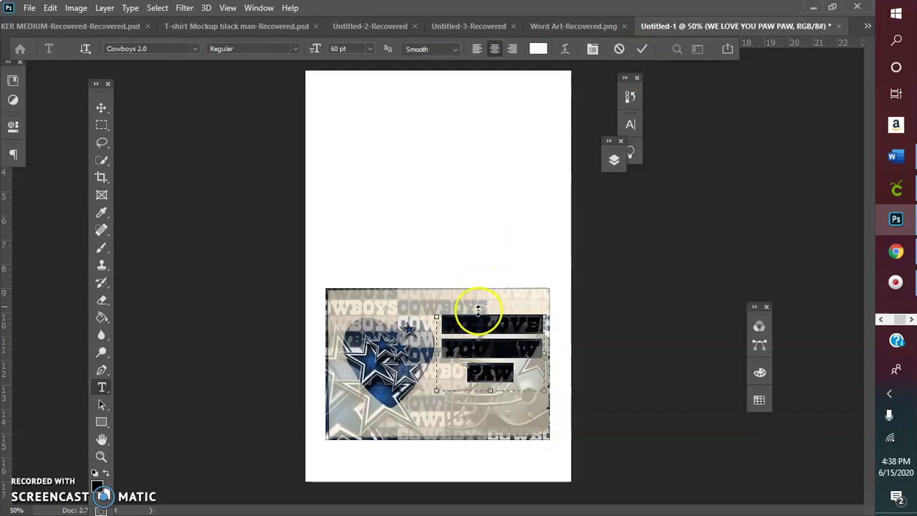
Apply the gold bevelled preset style to the WE LOVE YOU PAW PAW title.
{"action": "left_click", "coordinate": [614, 159]}
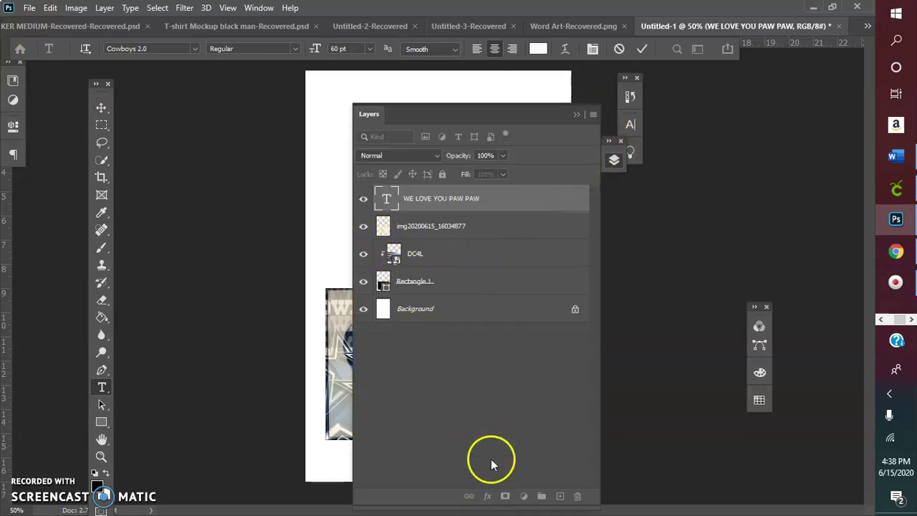
{"action": "left_click", "coordinate": [640, 50]}
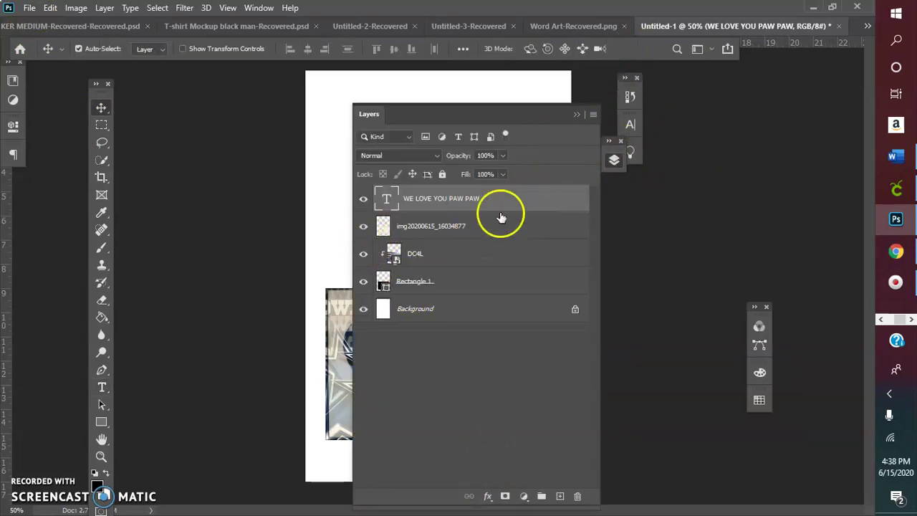
{"action": "left_click", "coordinate": [488, 497]}
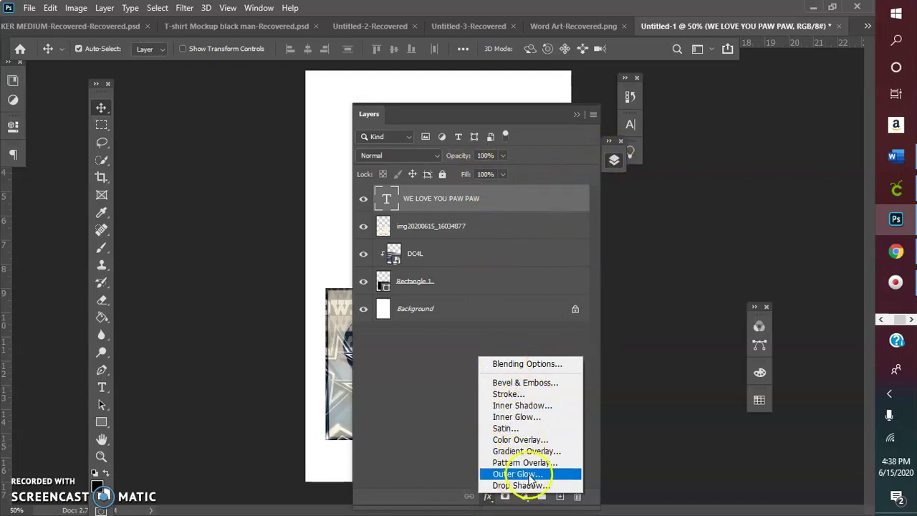
{"action": "left_click", "coordinate": [517, 363]}
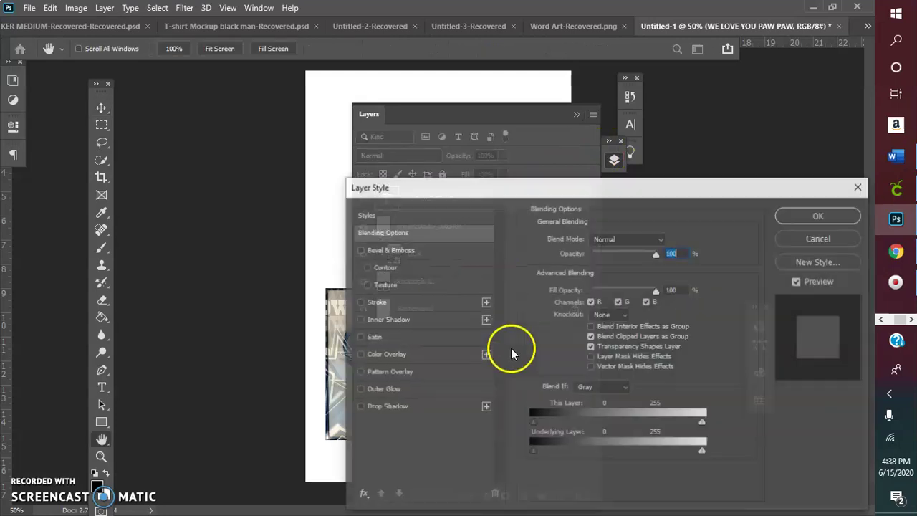
{"action": "left_click", "coordinate": [433, 215]}
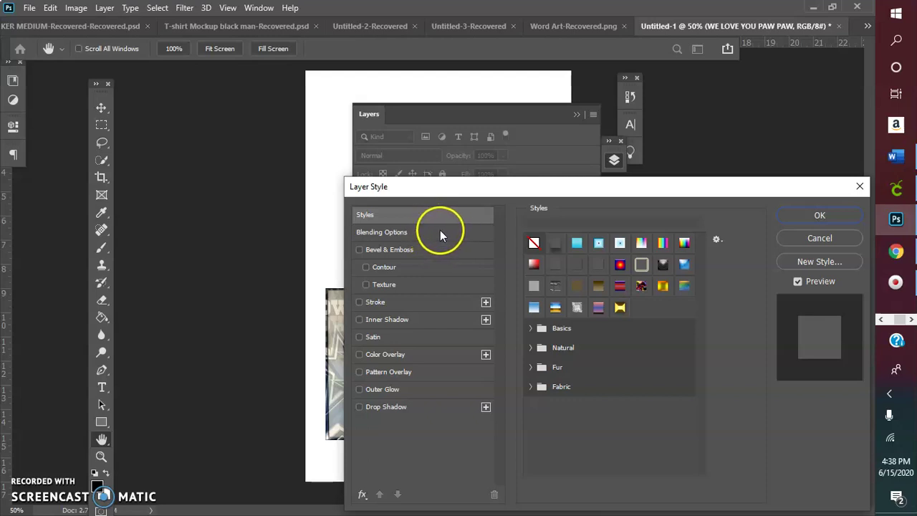
{"action": "left_click", "coordinate": [620, 306]}
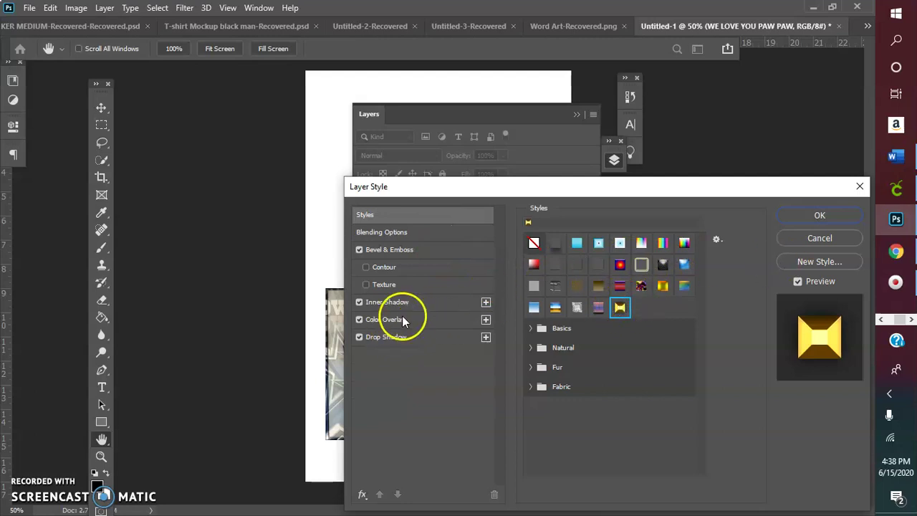
Change the title's Color Overlay to dark grey 4b4742.
{"action": "left_click", "coordinate": [410, 317]}
{"action": "left_click", "coordinate": [668, 241]}
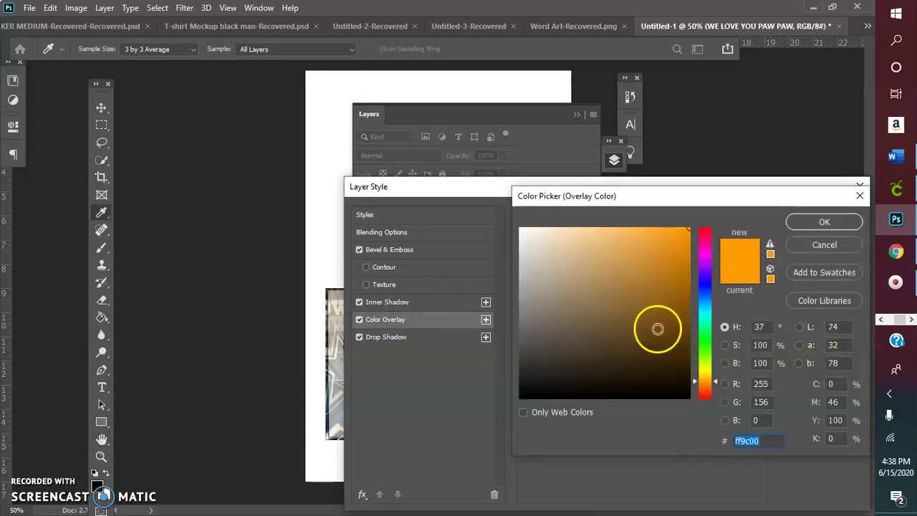
{"action": "left_click", "coordinate": [539, 349]}
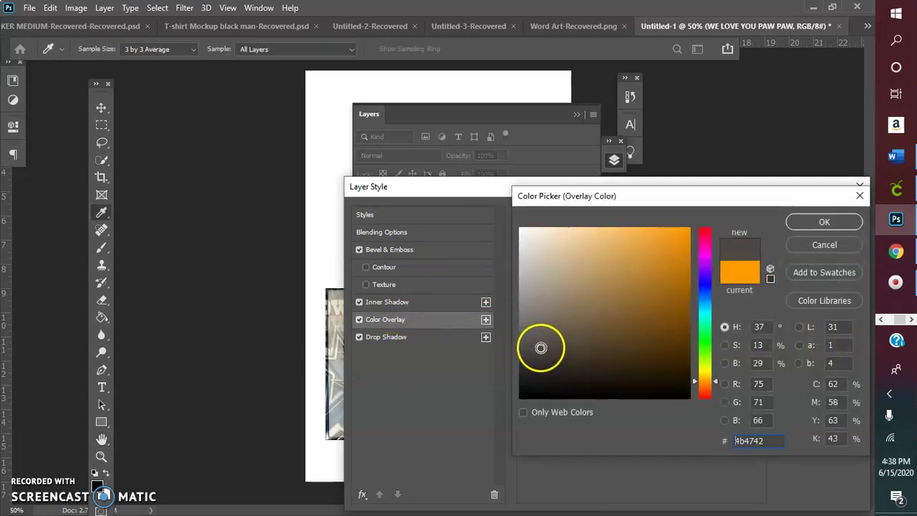
{"action": "left_click", "coordinate": [807, 225]}
{"action": "left_click", "coordinate": [787, 213]}
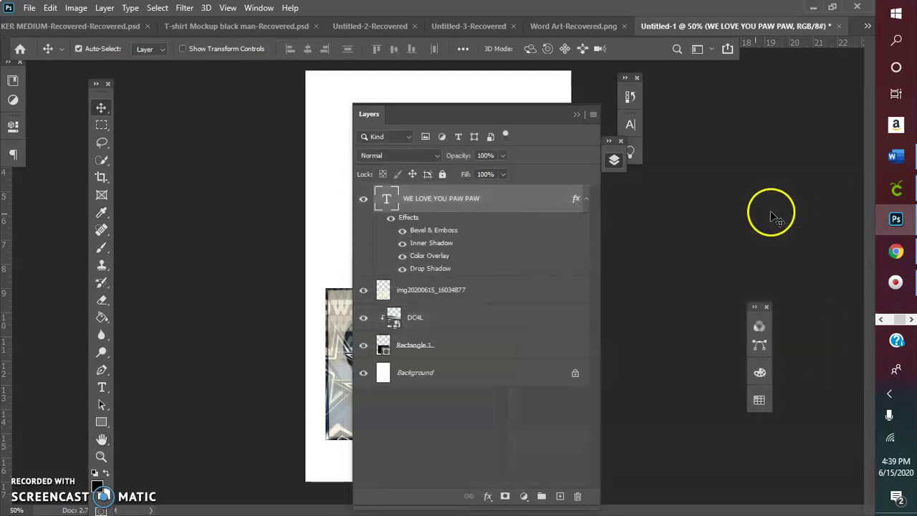
Nudge the title slightly left and commit the text edit.
{"action": "left_click", "coordinate": [577, 115]}
{"action": "left_click_drag", "start_coordinate": [510, 351], "coordinate": [506, 349]}
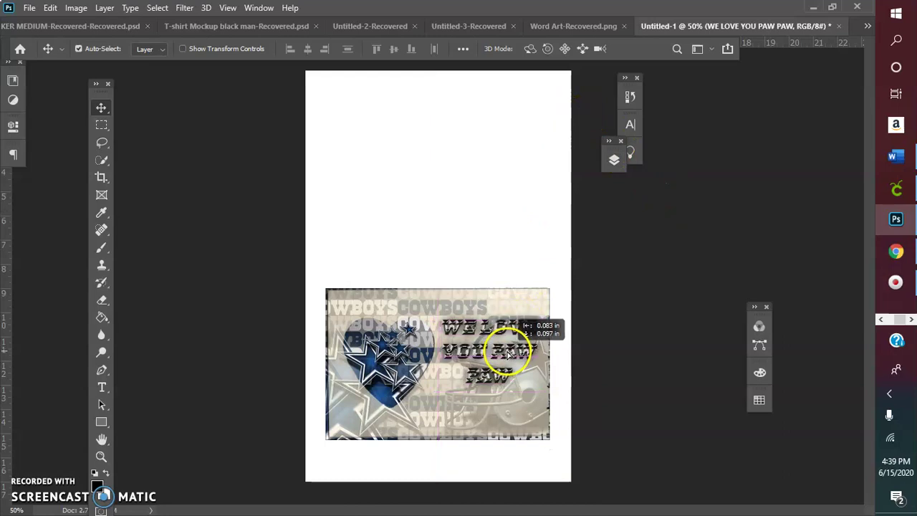
{"action": "double_click", "coordinate": [506, 349]}
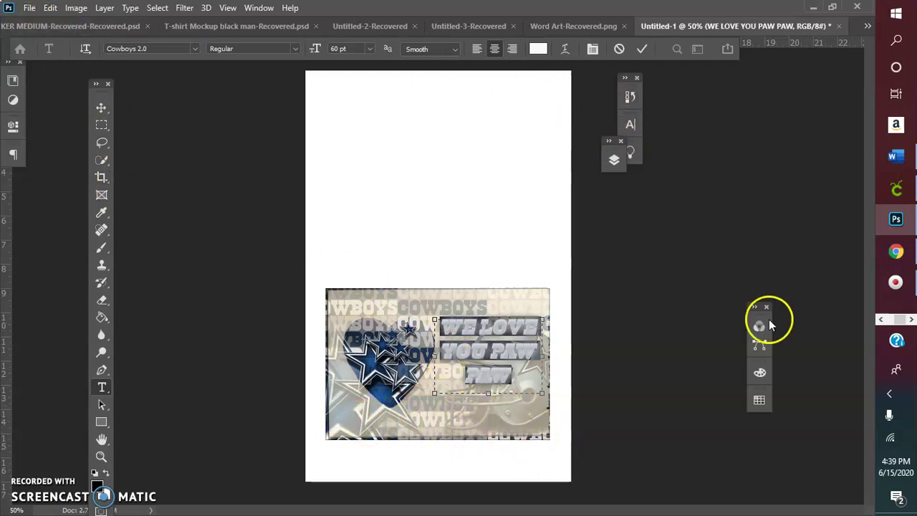
{"action": "left_click", "coordinate": [643, 48]}
{"action": "key", "text": "v"}
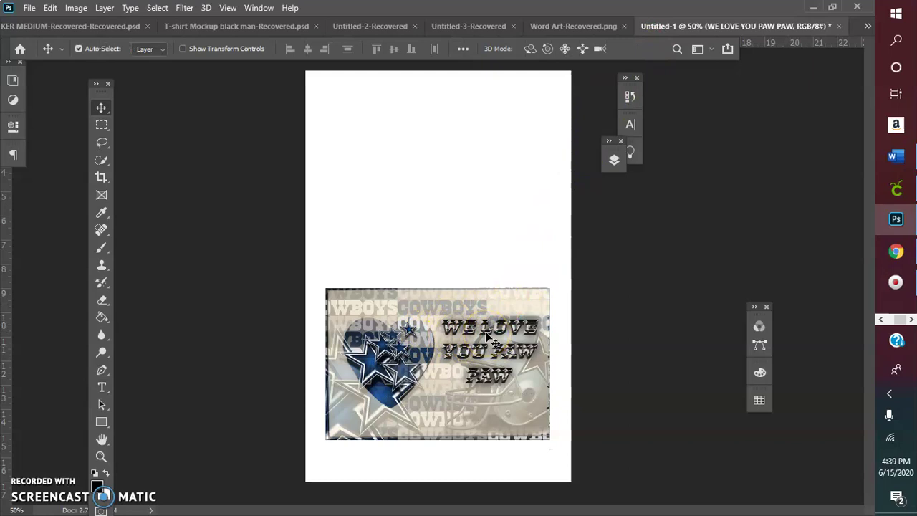
Dock the Layers panel beside the canvas.
{"action": "left_click", "coordinate": [614, 159]}
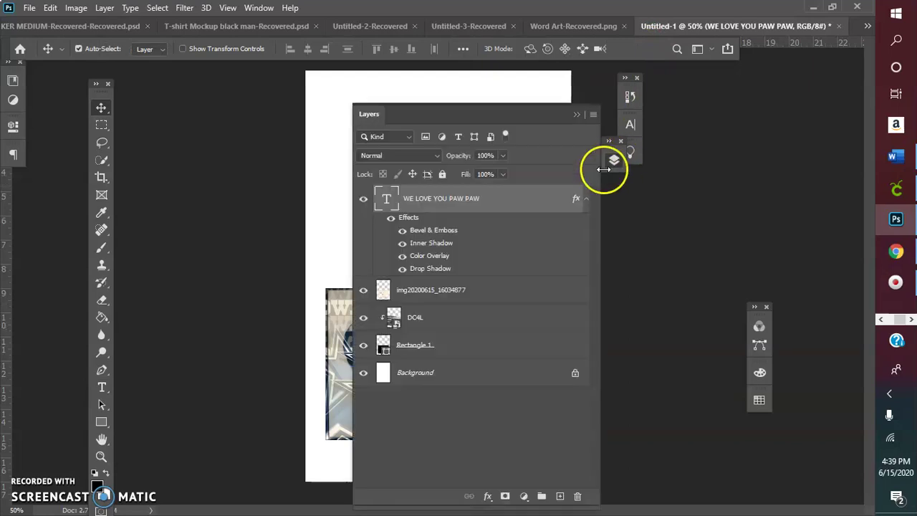
{"action": "left_click", "coordinate": [487, 495]}
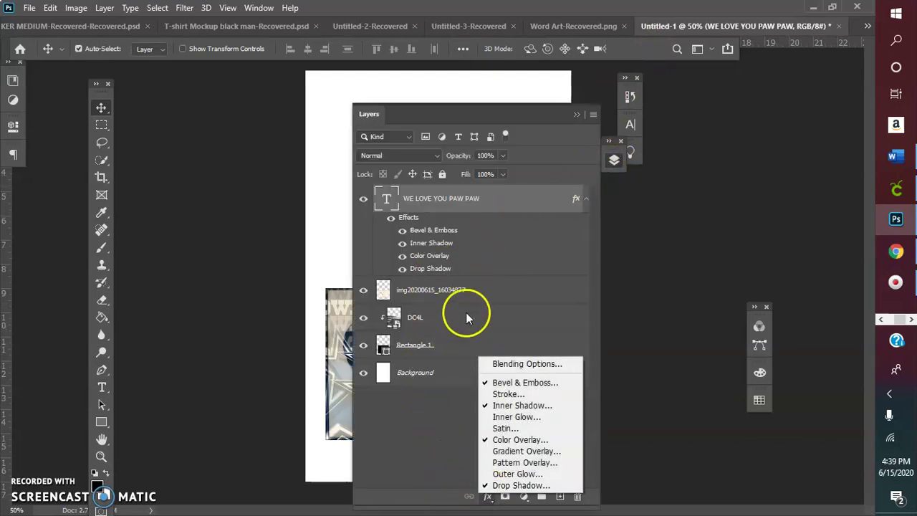
{"action": "left_click", "coordinate": [543, 122]}
{"action": "left_click_drag", "start_coordinate": [526, 115], "coordinate": [761, 107]}
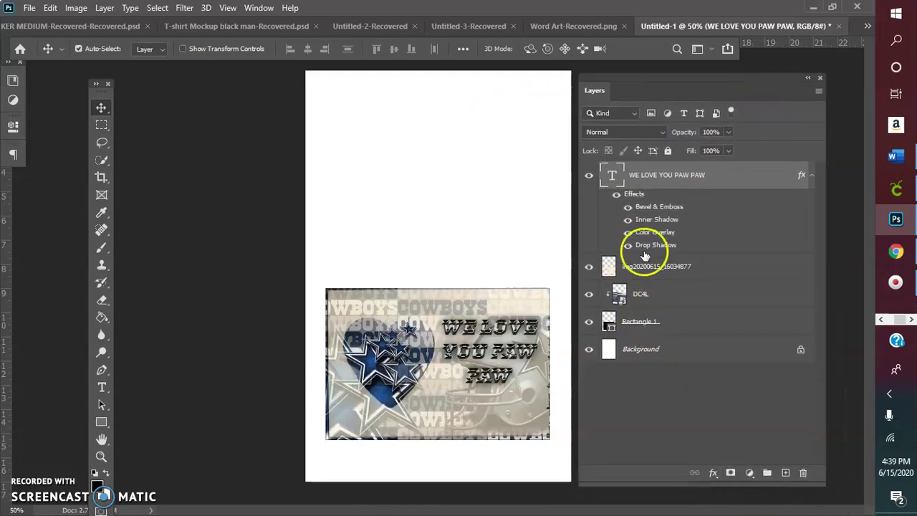
Set the title's Bevel & Emboss to 126% depth and 3 px size.
{"action": "double_click", "coordinate": [648, 209]}
{"action": "left_click_drag", "start_coordinate": [623, 190], "coordinate": [794, 176]}
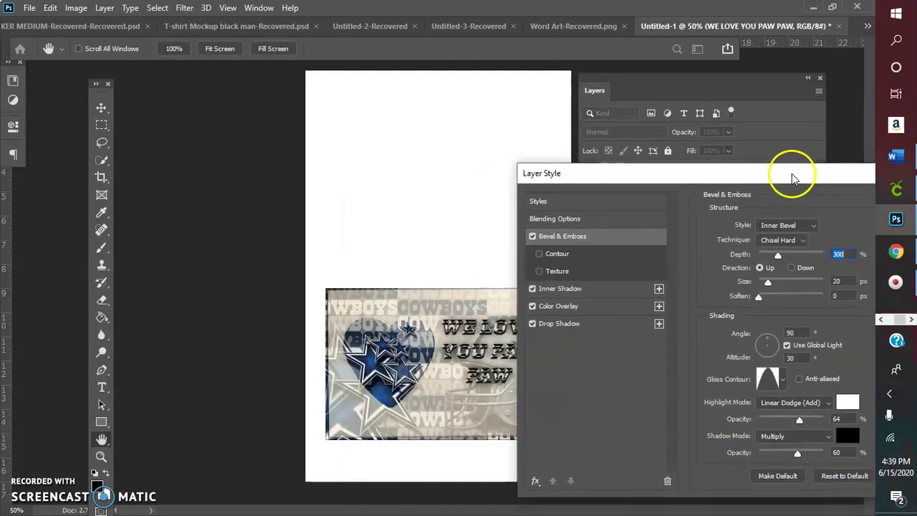
{"action": "left_click_drag", "start_coordinate": [780, 253], "coordinate": [763, 283]}
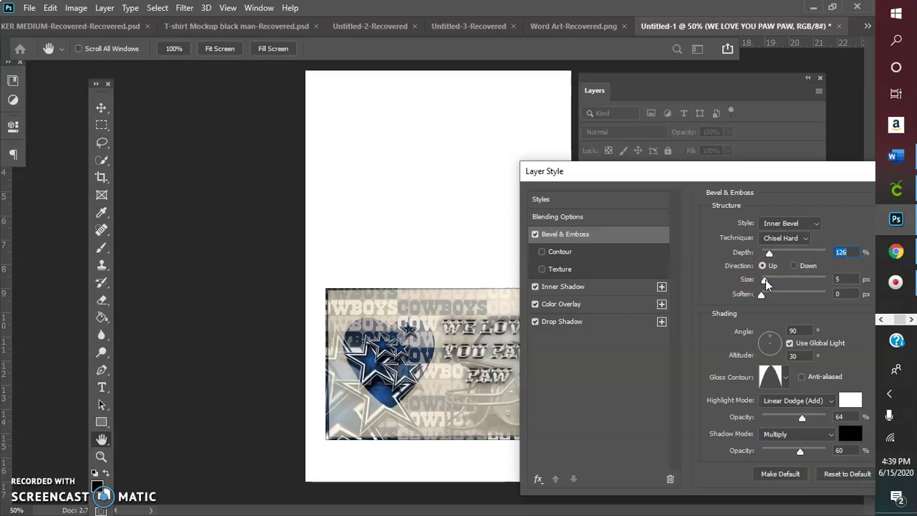
{"action": "left_click_drag", "start_coordinate": [763, 280], "coordinate": [765, 282]}
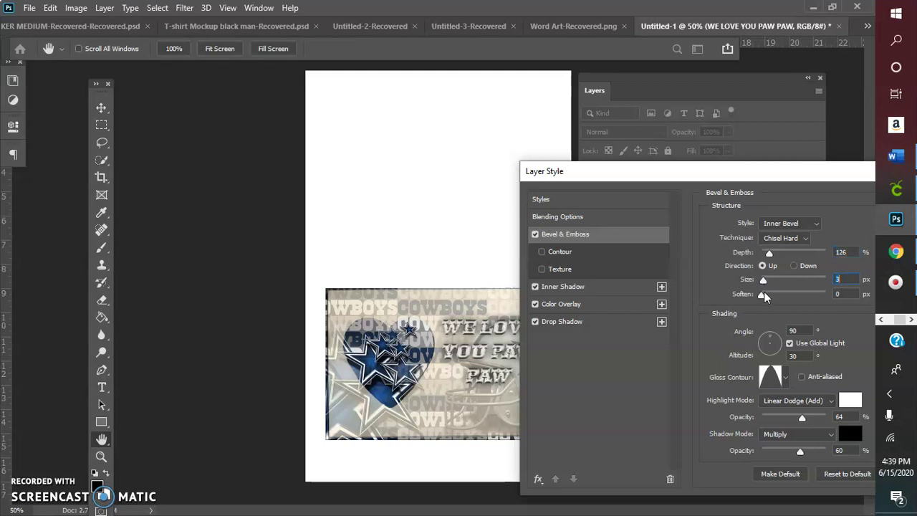
{"action": "left_click_drag", "start_coordinate": [790, 174], "coordinate": [604, 146]}
{"action": "left_click", "coordinate": [814, 172]}
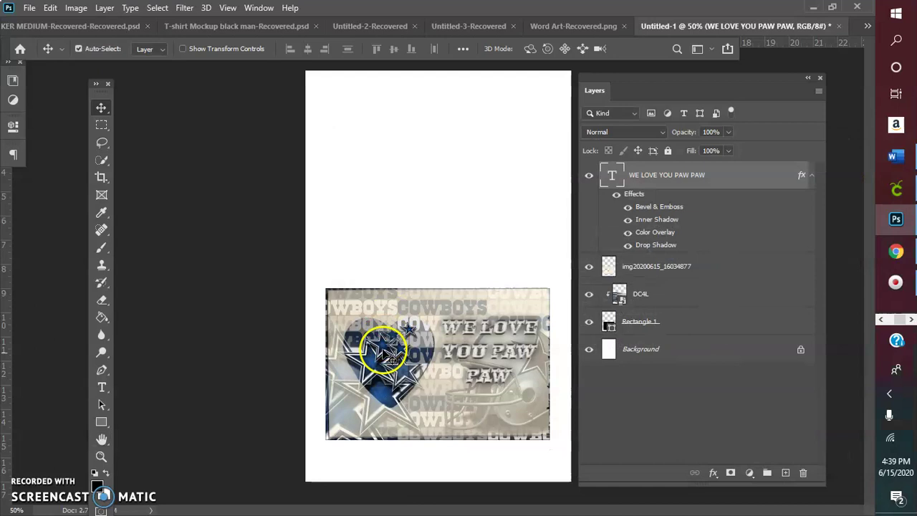
{"action": "double_click", "coordinate": [466, 350]}
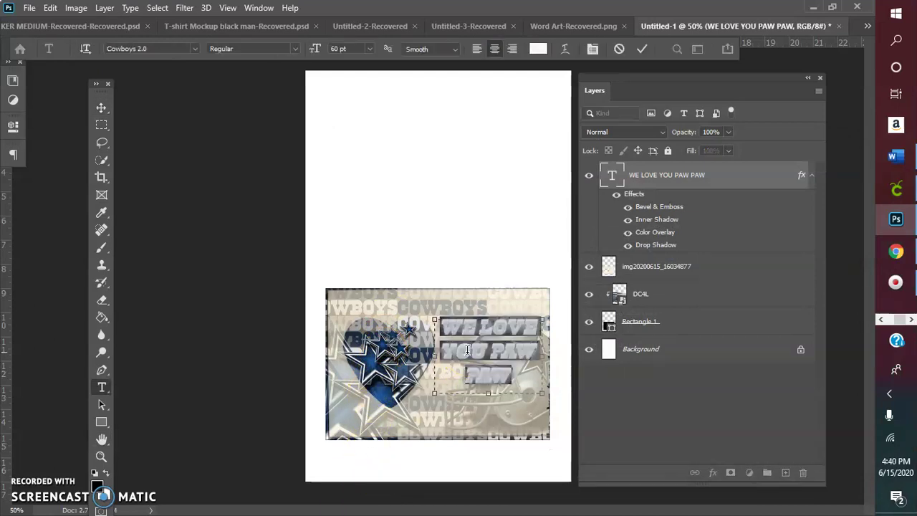
Commit the title edit and toggle its drop shadow off and on to compare.
{"action": "left_click", "coordinate": [642, 250]}
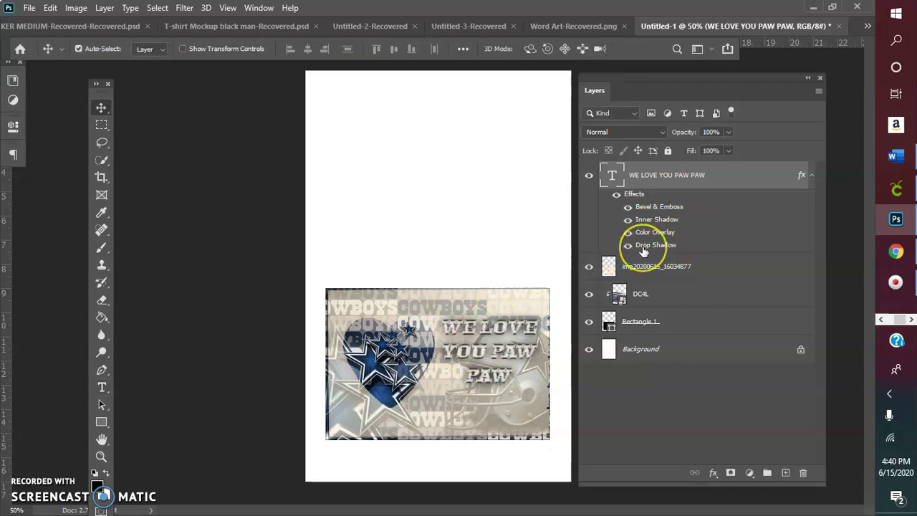
{"action": "left_click", "coordinate": [627, 245]}
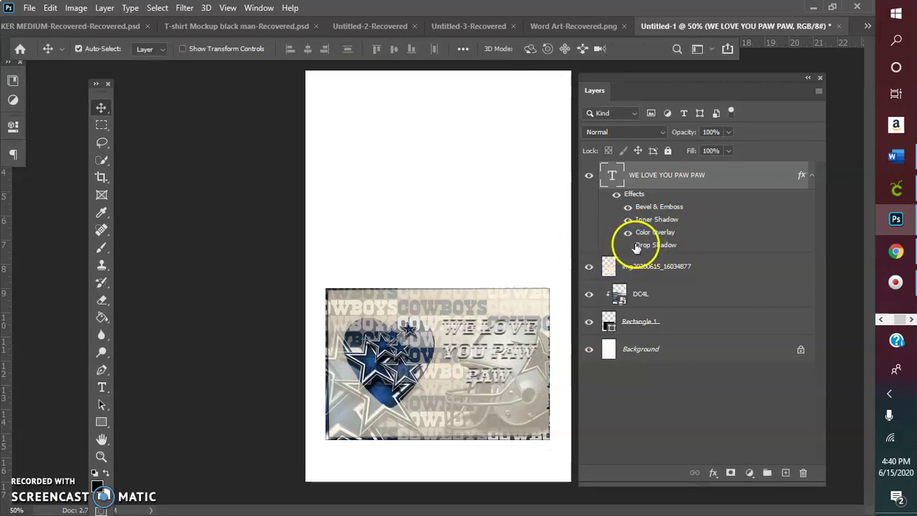
{"action": "left_click", "coordinate": [627, 246]}
{"action": "left_click", "coordinate": [627, 245]}
Set the title's Drop Shadow to 100% opacity, 25% spread and 29 px size.
{"action": "double_click", "coordinate": [638, 245]}
{"action": "left_click_drag", "start_coordinate": [641, 143], "coordinate": [249, 54]}
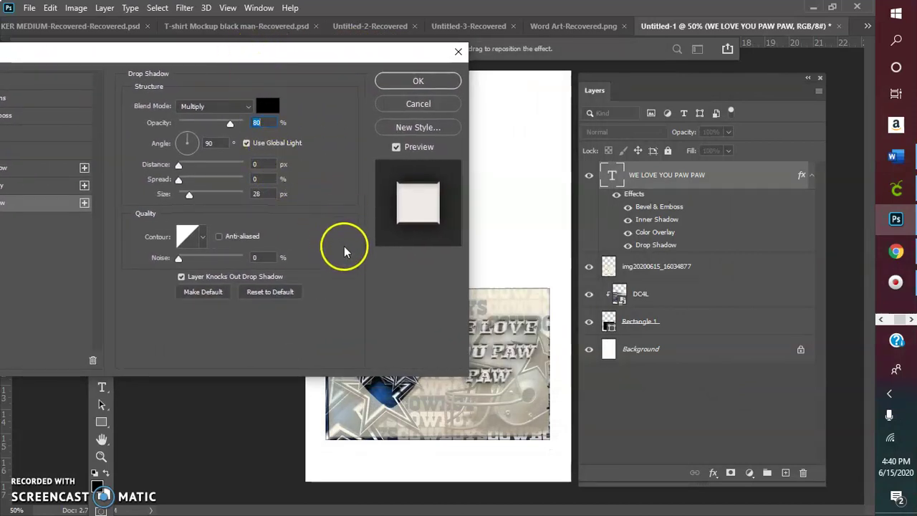
{"action": "left_click_drag", "start_coordinate": [231, 126], "coordinate": [247, 124]}
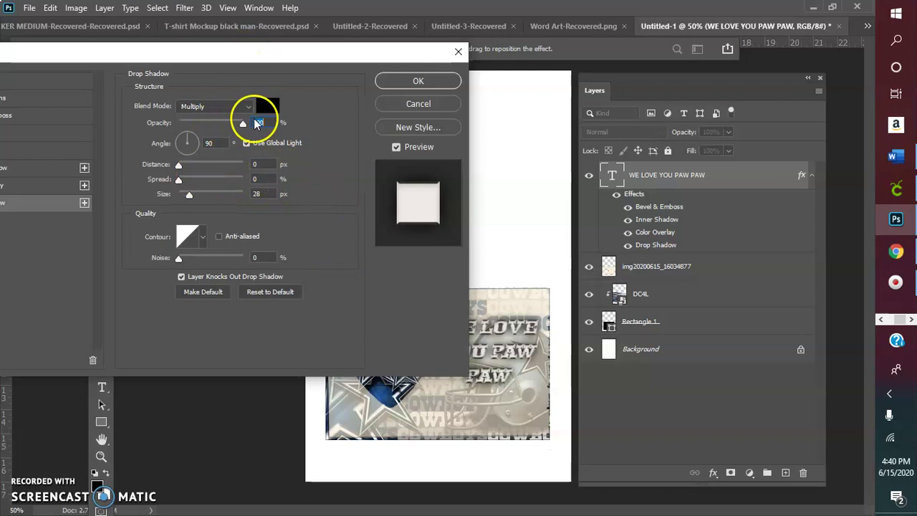
{"action": "left_click", "coordinate": [182, 163]}
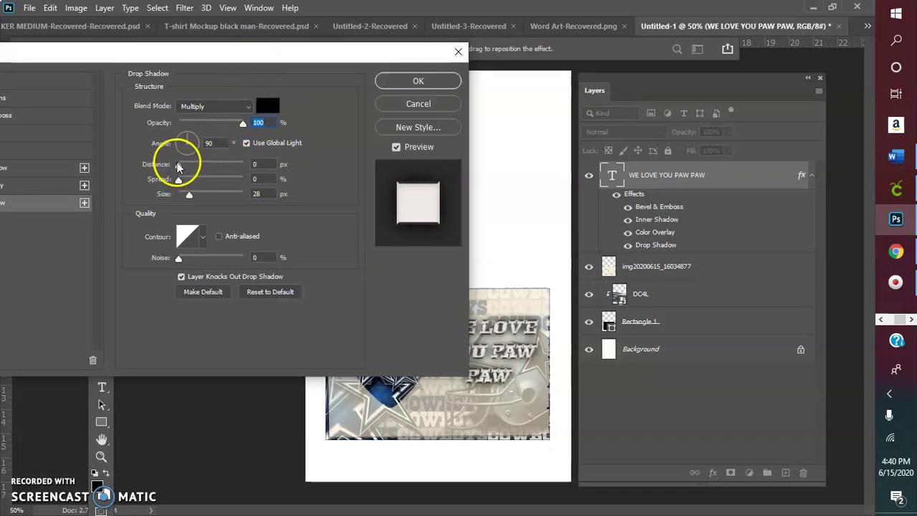
{"action": "mouse_move", "coordinate": [182, 180]}
{"action": "left_mouse_down"}
{"action": "mouse_move", "coordinate": [196, 178]}
{"action": "mouse_move", "coordinate": [190, 193]}
{"action": "left_mouse_up"}
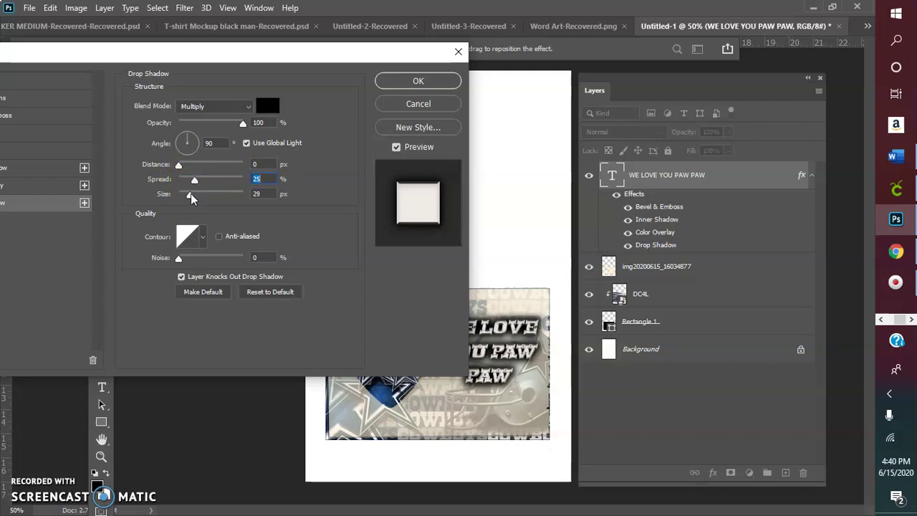
{"action": "left_click", "coordinate": [191, 193]}
{"action": "left_click", "coordinate": [379, 79]}
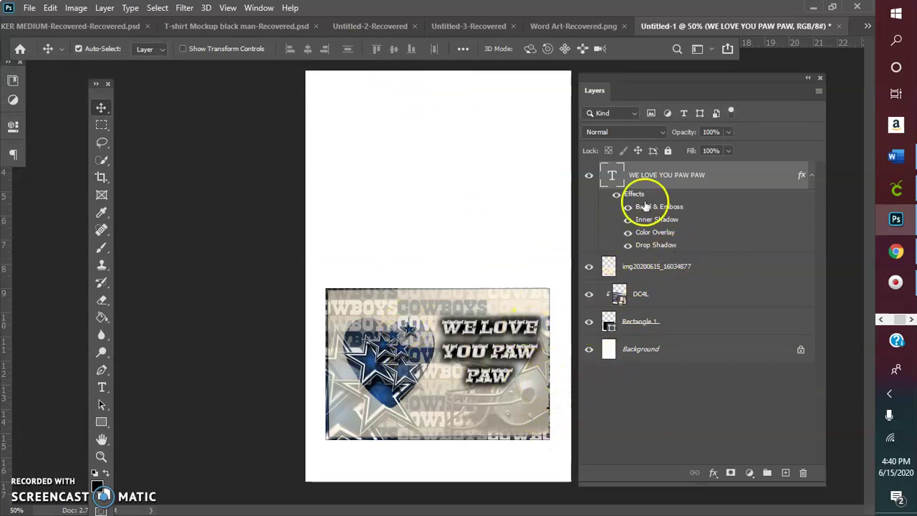
With img20200615 hidden, shift the title up-left and commit it, then show img20200615 again.
{"action": "left_click", "coordinate": [588, 267]}
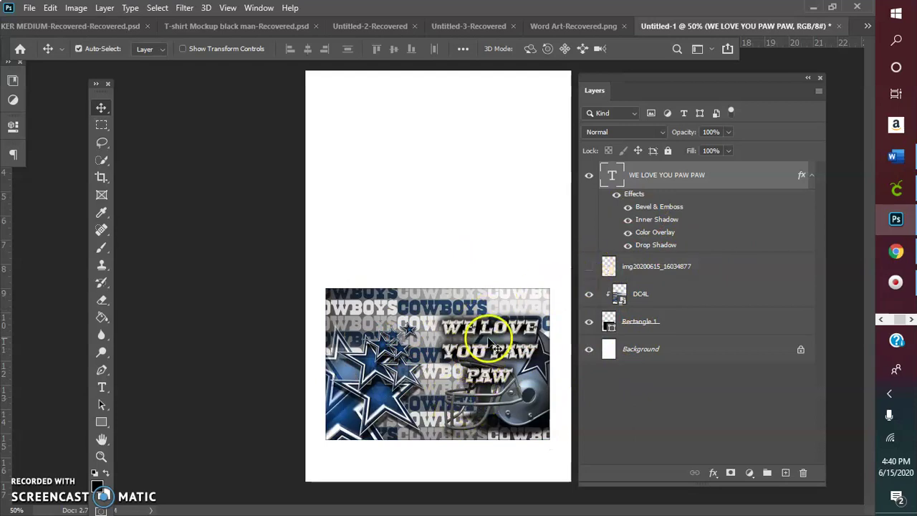
{"action": "left_click_drag", "start_coordinate": [498, 356], "coordinate": [489, 341]}
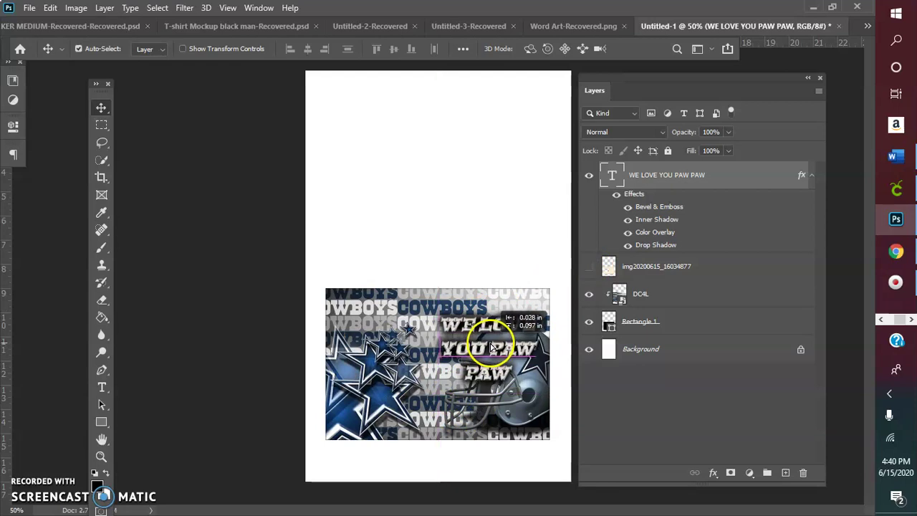
{"action": "double_click", "coordinate": [491, 340]}
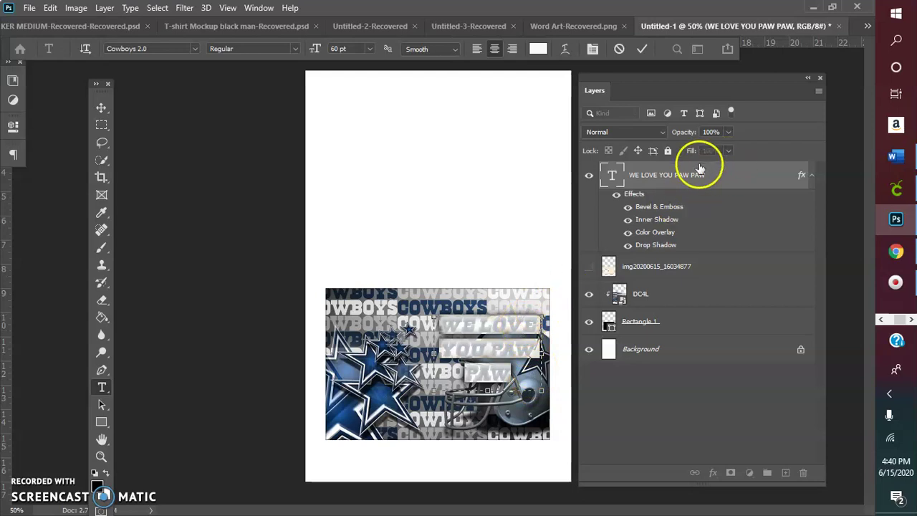
{"action": "key", "text": "ctrl+Return"}
{"action": "key", "text": "v"}
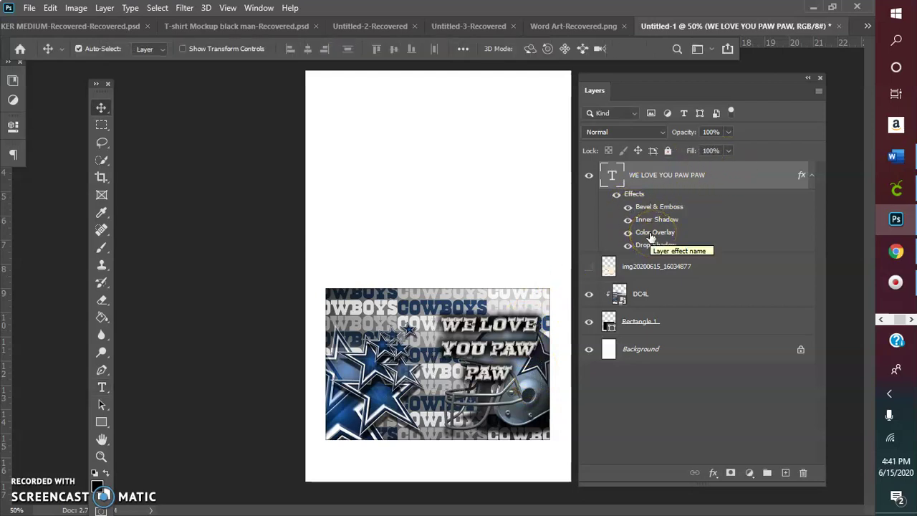
{"action": "left_click", "coordinate": [598, 235]}
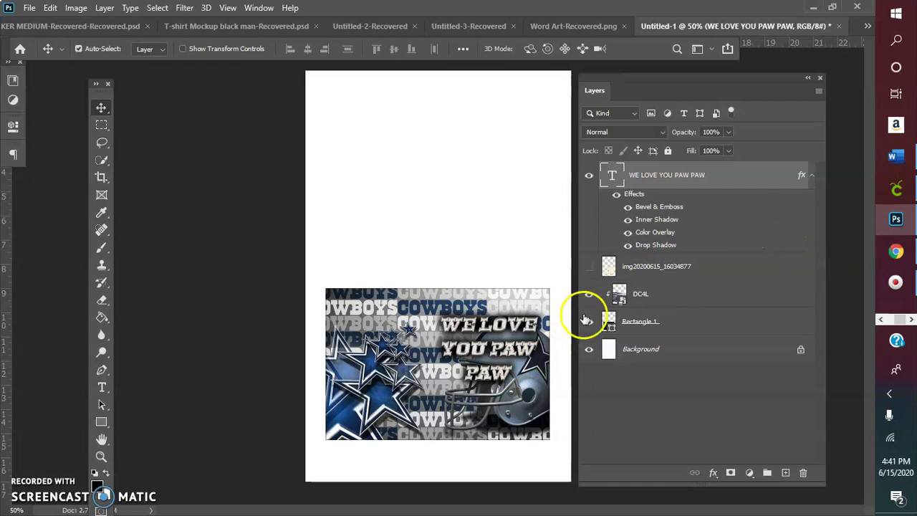
{"action": "left_click", "coordinate": [589, 266]}
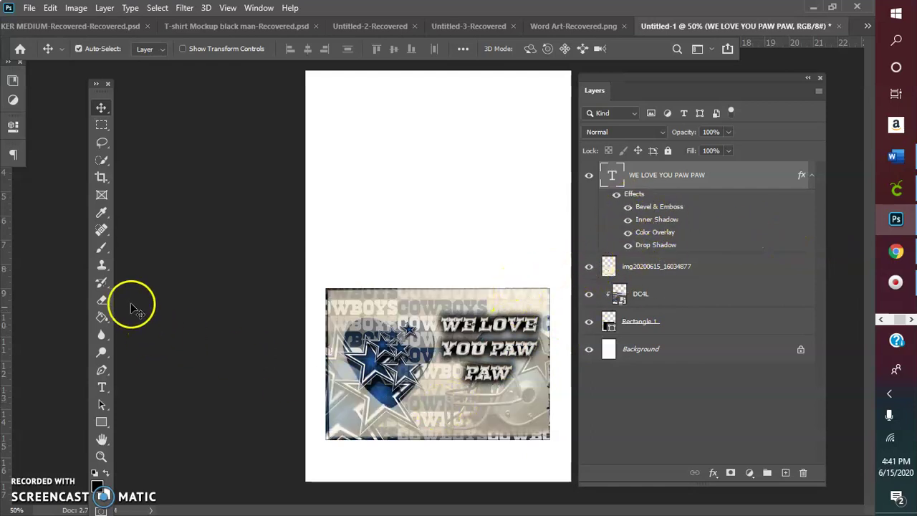
{"action": "left_click", "coordinate": [101, 386]}
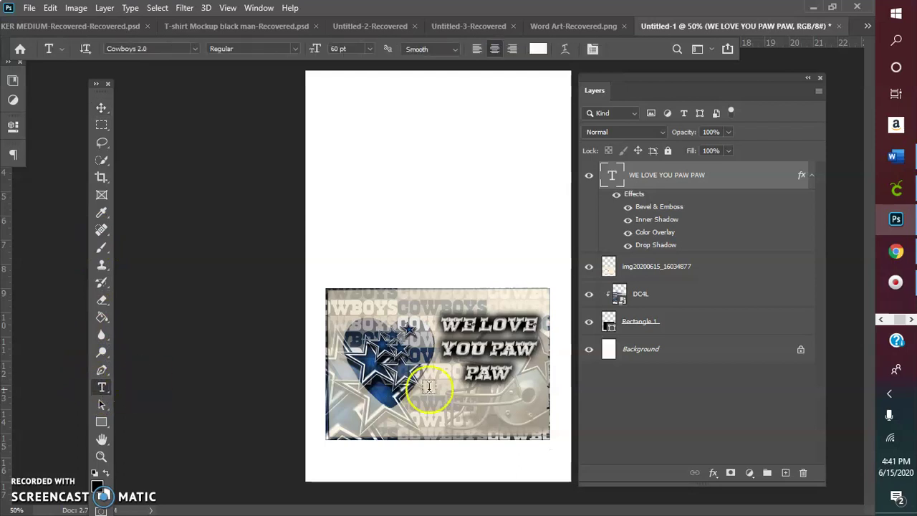
Add white 'HEIRESS LUX' text in Cowboys 2.0 at 60 pt along the panel's bottom edge.
{"action": "left_click_drag", "start_coordinate": [381, 423], "coordinate": [548, 435]}
{"action": "left_click_drag", "start_coordinate": [464, 428], "coordinate": [454, 417]}
{"action": "left_click_drag", "start_coordinate": [368, 426], "coordinate": [335, 426]}
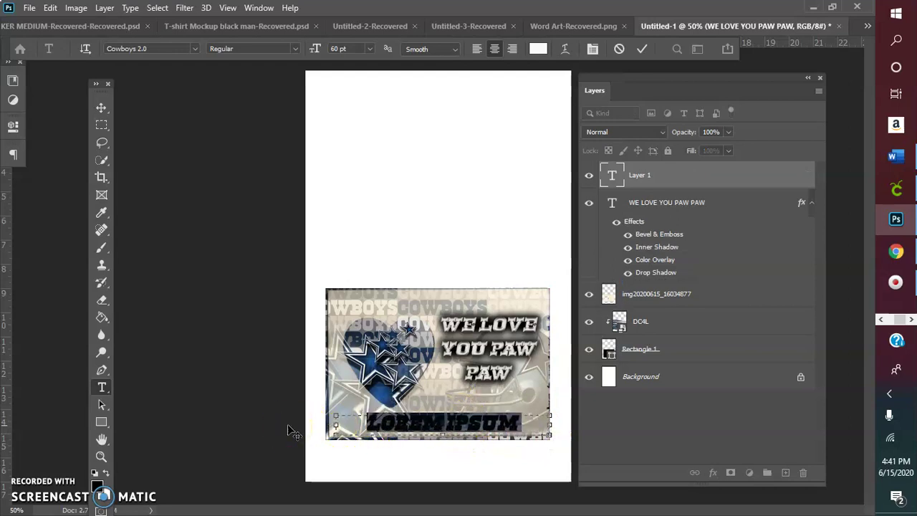
{"action": "key", "text": "BackSpace"}
{"action": "type", "text": "HEIRESS"}
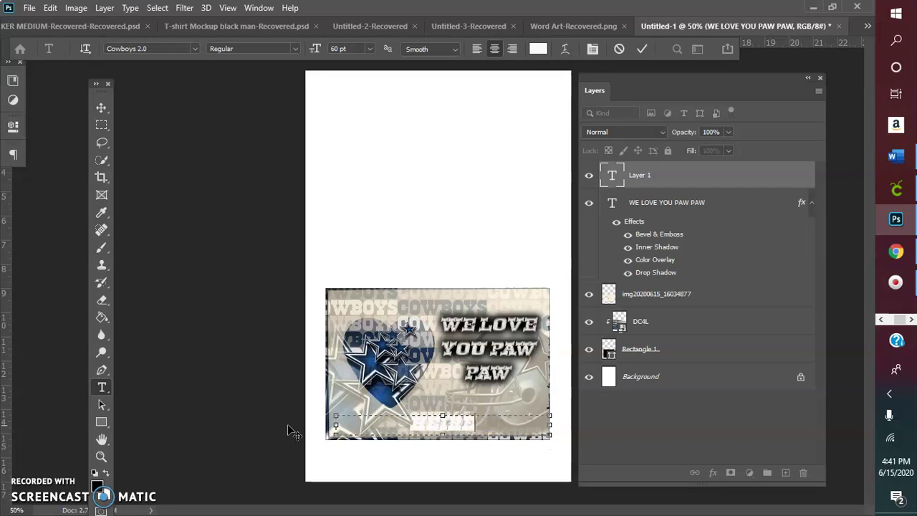
{"action": "type", "text": " 7"}
{"action": "key", "text": "BackSpace"}
{"action": "key", "text": "BackSpace"}
{"action": "left_click", "coordinate": [258, 464]}
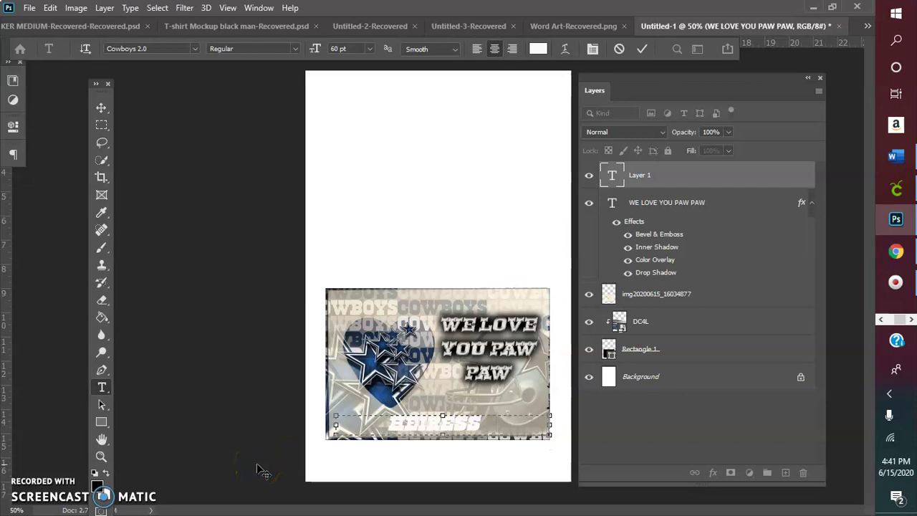
{"action": "type", "text": "LUX"}
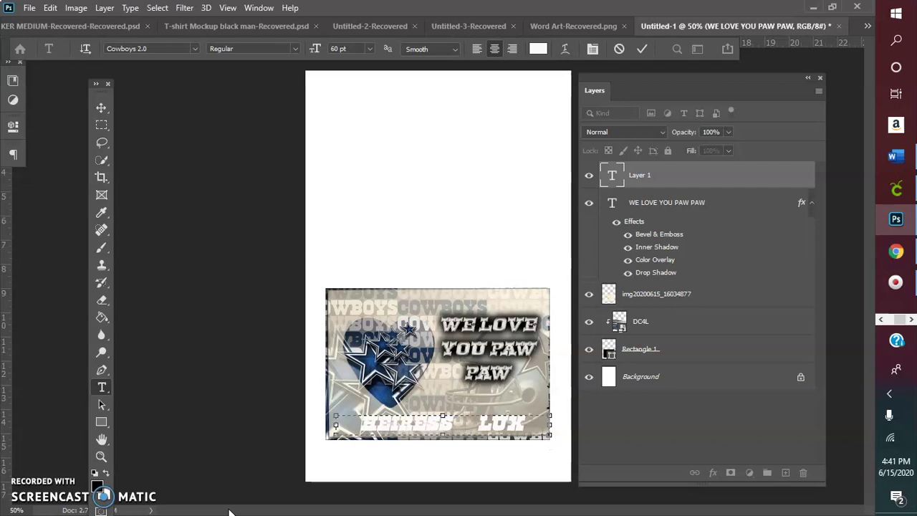
{"action": "key", "text": "BackSpace"}
{"action": "key", "text": "BackSpace"}
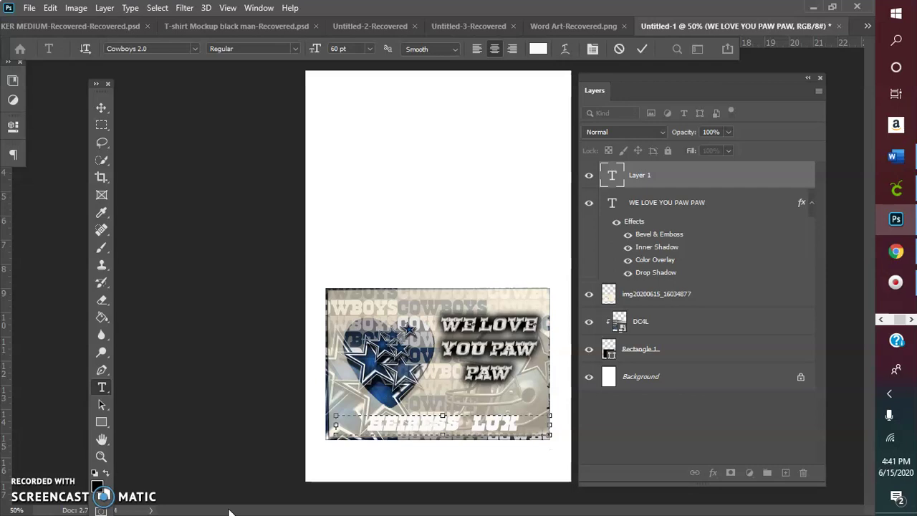
{"action": "left_click", "coordinate": [774, 70]}
{"action": "left_click", "coordinate": [642, 48]}
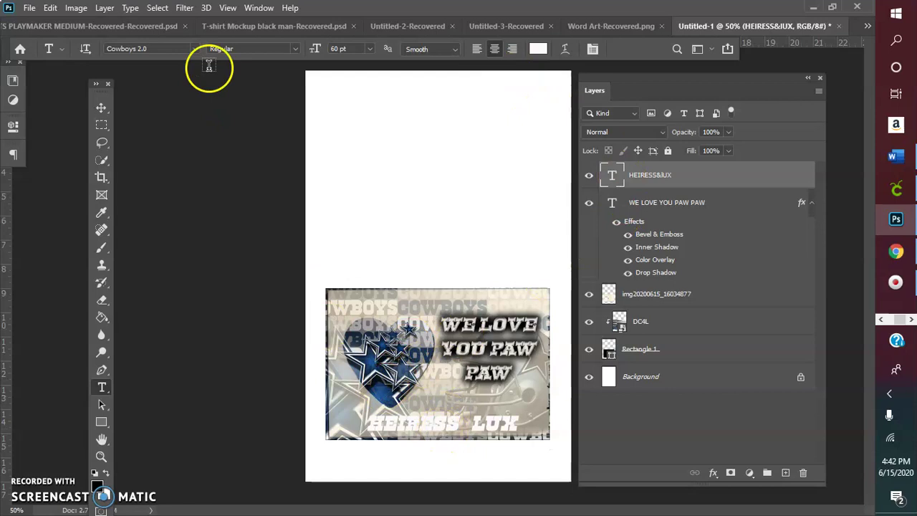
Recolour the HEIRESS LUX text dark navy #162d47, sampled from the heart.
{"action": "left_click", "coordinate": [101, 108]}
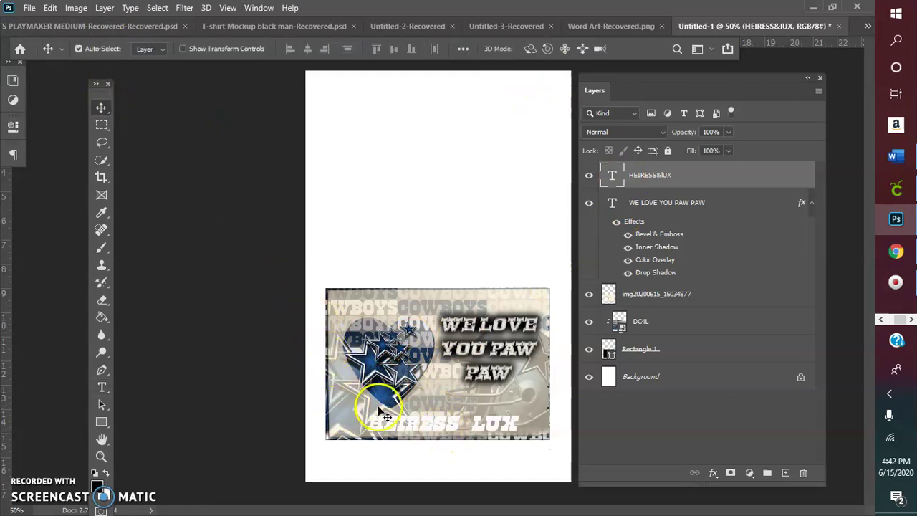
{"action": "left_click", "coordinate": [394, 433]}
{"action": "double_click", "coordinate": [393, 430]}
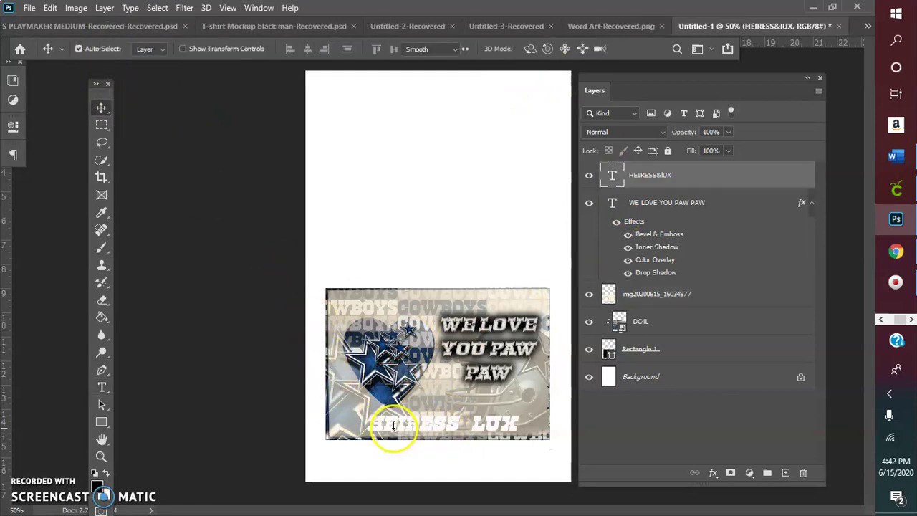
{"action": "left_click", "coordinate": [537, 49]}
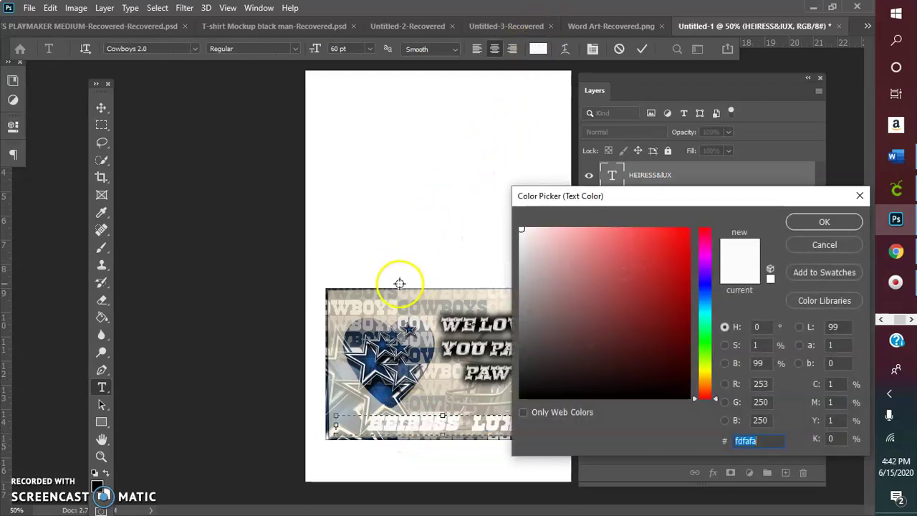
{"action": "left_click", "coordinate": [369, 348]}
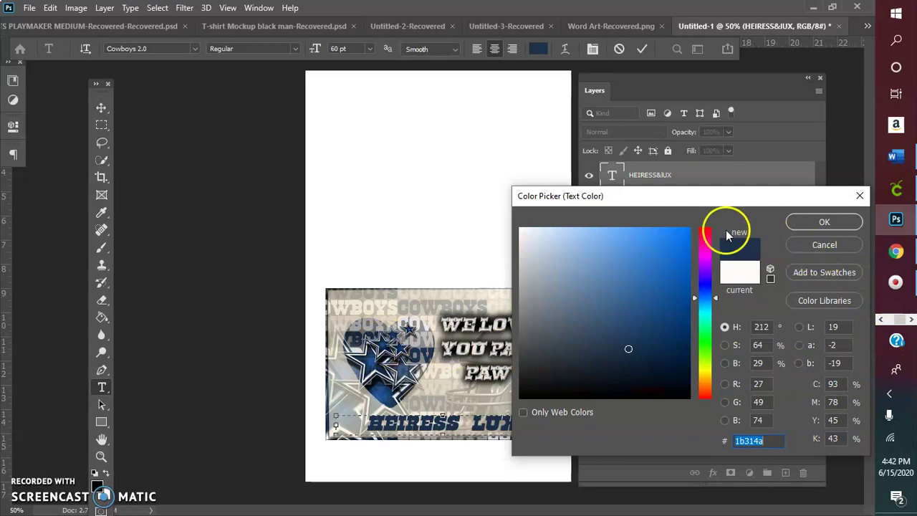
{"action": "left_click_drag", "start_coordinate": [628, 349], "coordinate": [642, 348]}
{"action": "left_click", "coordinate": [841, 225]}
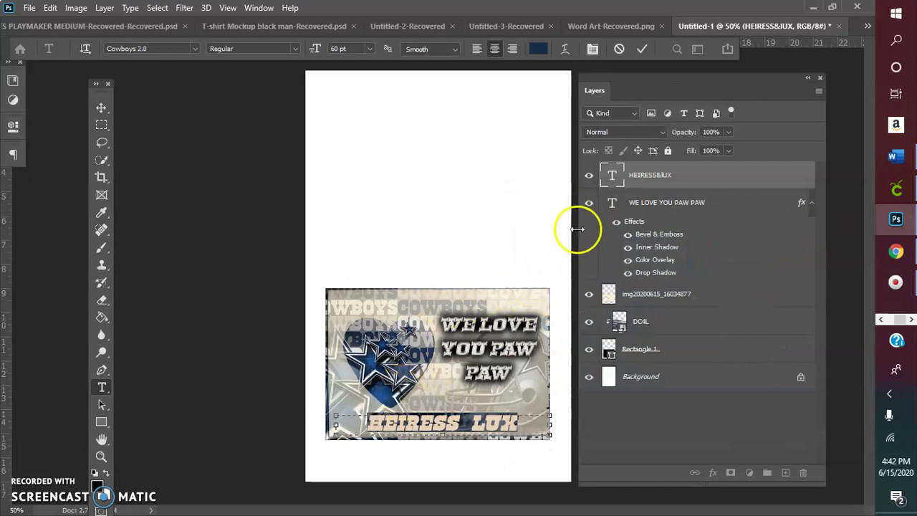
{"action": "left_click", "coordinate": [589, 293]}
{"action": "key", "text": "v"}
Hide the faded img20200615 heart overlay after comparing it on and off.
{"action": "left_click", "coordinate": [588, 293]}
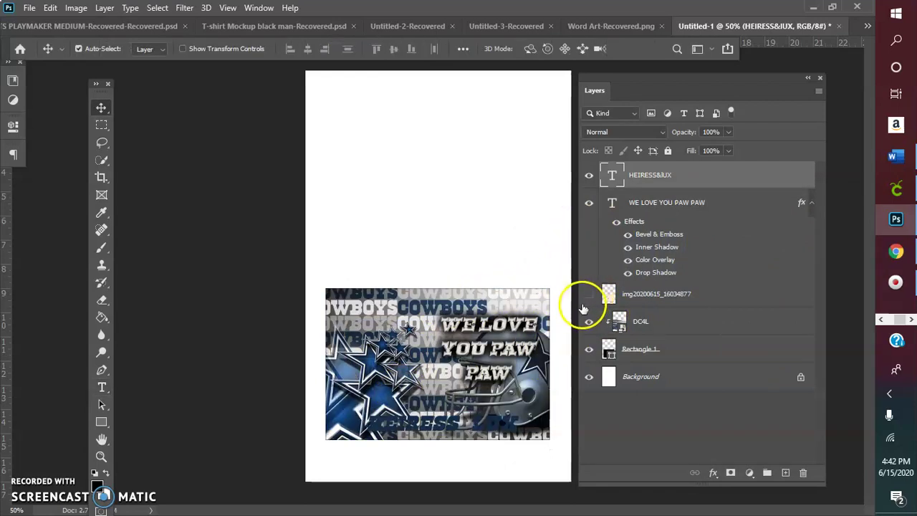
{"action": "left_click", "coordinate": [589, 295]}
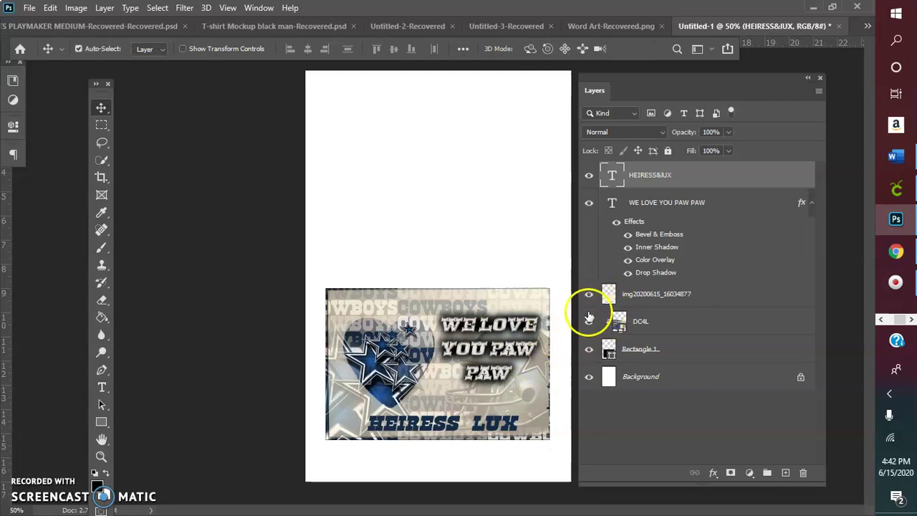
{"action": "left_click", "coordinate": [589, 294]}
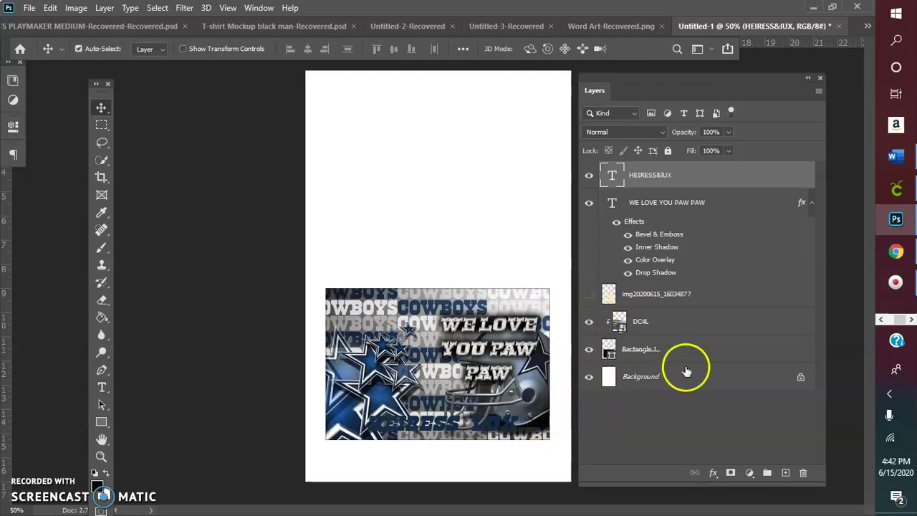
Give HEIRESS LUX a white Outer Glow at 100% opacity, 22% spread and 5 px size.
{"action": "left_click", "coordinate": [713, 471]}
{"action": "left_click", "coordinate": [732, 450]}
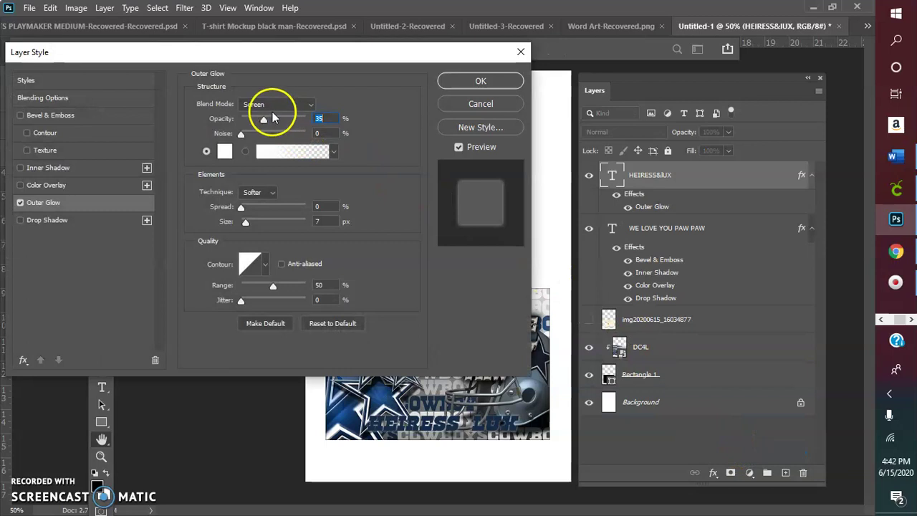
{"action": "left_click_drag", "start_coordinate": [263, 119], "coordinate": [319, 125]}
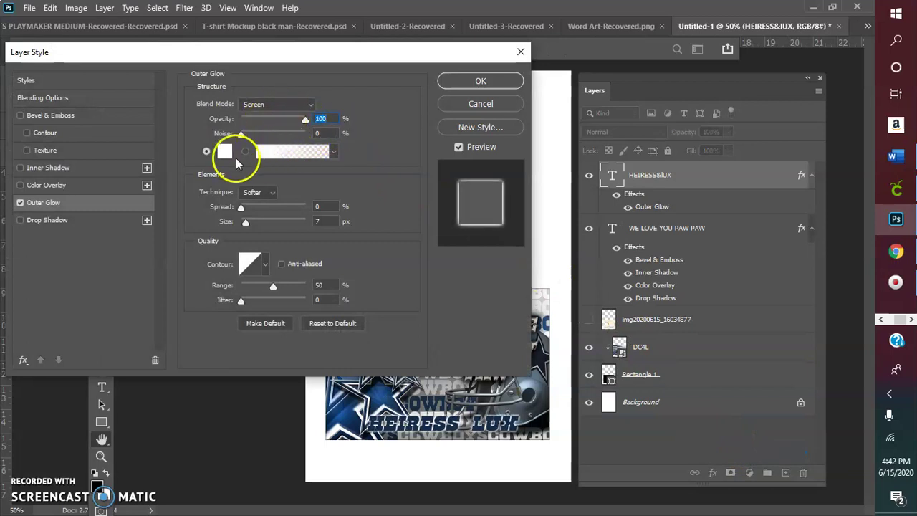
{"action": "mouse_move", "coordinate": [241, 206]}
{"action": "left_mouse_down"}
{"action": "mouse_move", "coordinate": [257, 205]}
{"action": "mouse_move", "coordinate": [245, 220]}
{"action": "left_mouse_up"}
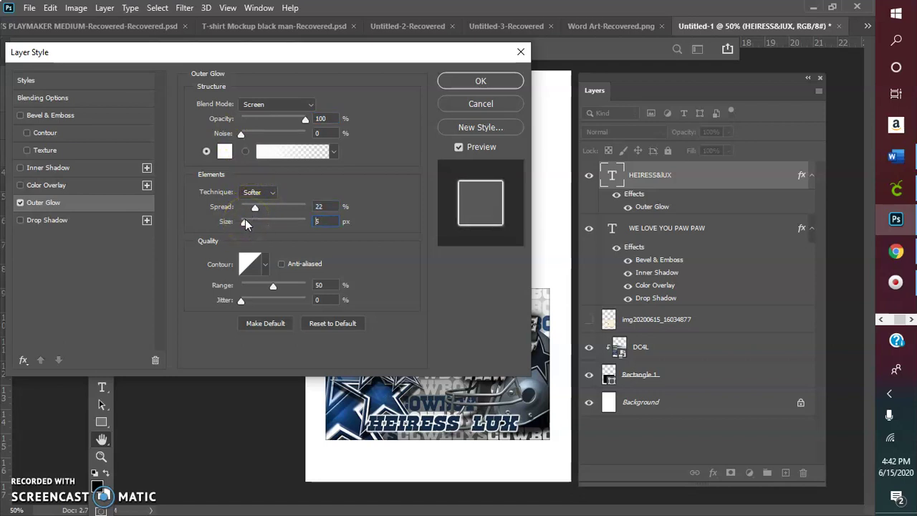
{"action": "left_click", "coordinate": [462, 78]}
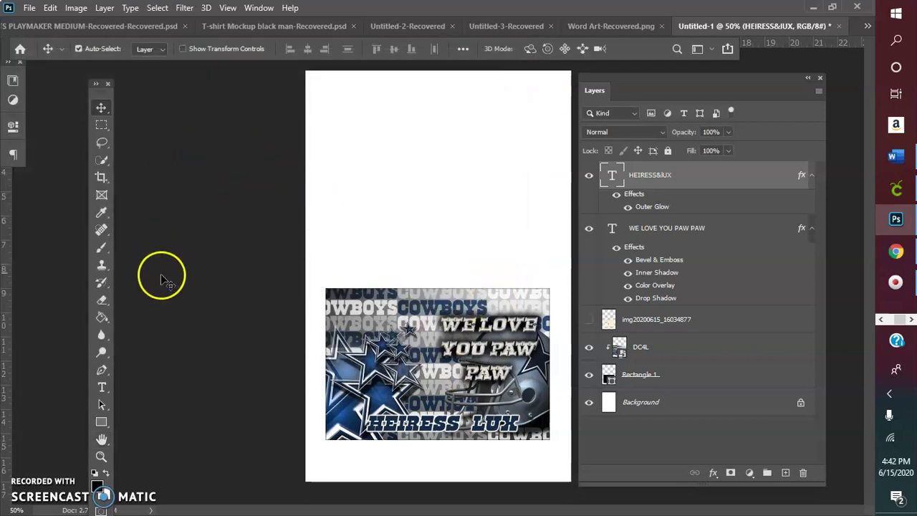
{"action": "left_click", "coordinate": [102, 387]}
Draw a new text box above the photo panel and set its font to Impact.
{"action": "left_click_drag", "start_coordinate": [336, 211], "coordinate": [422, 256]}
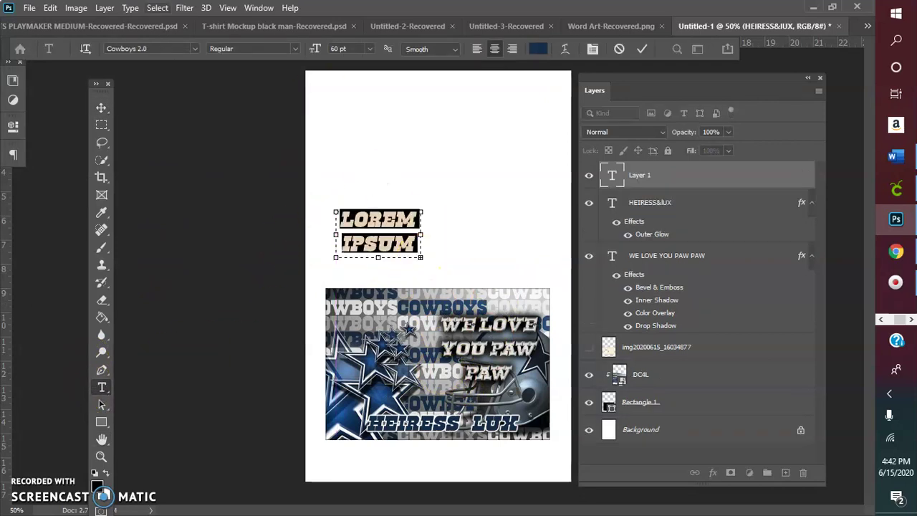
{"action": "left_click", "coordinate": [165, 48]}
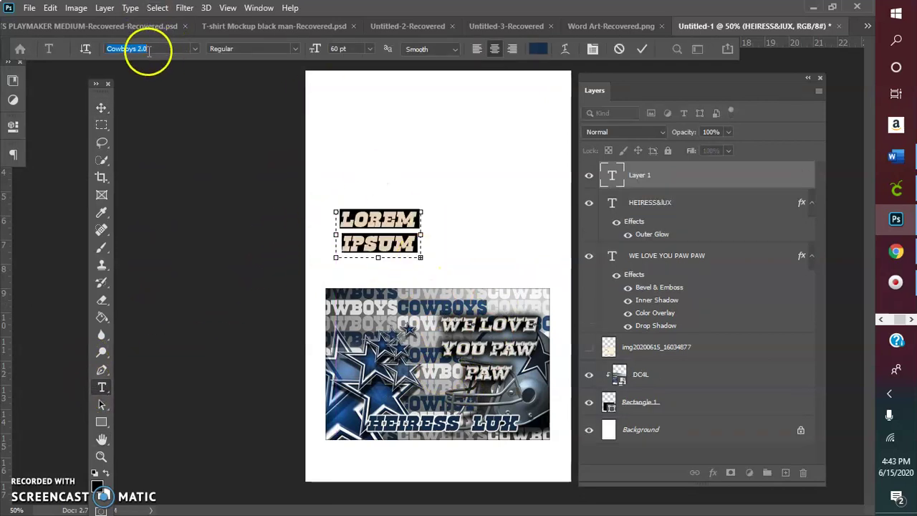
{"action": "type", "text": "IMP"}
{"action": "left_click", "coordinate": [177, 93]}
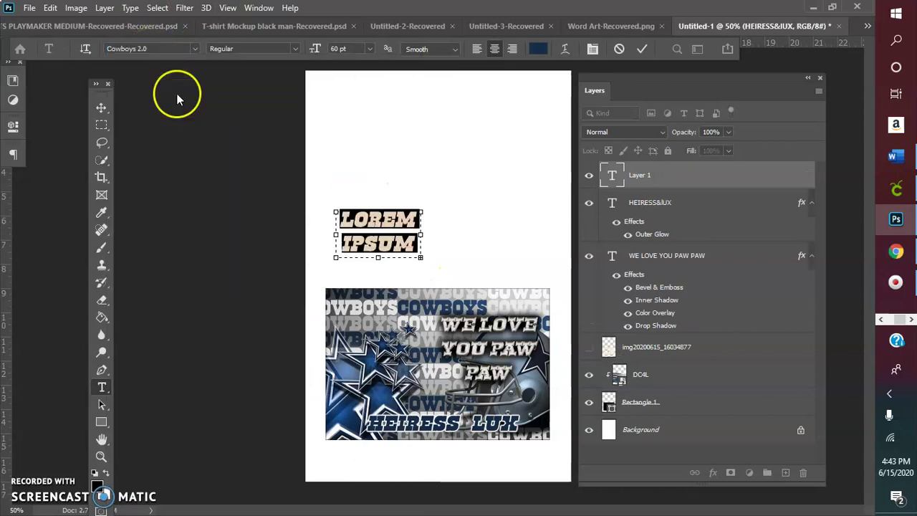
{"action": "left_click", "coordinate": [176, 93]}
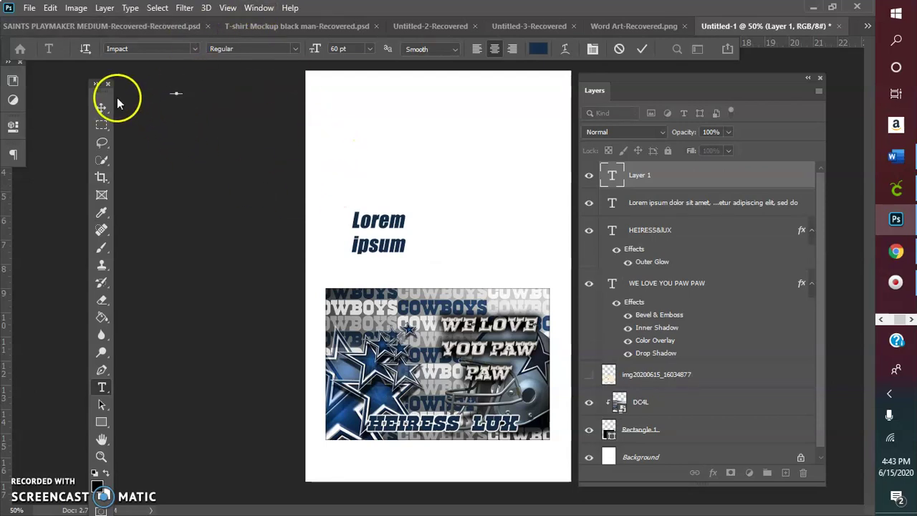
Replace the Lorem ipsum placeholder text with a single '&' character.
{"action": "left_click", "coordinate": [363, 227]}
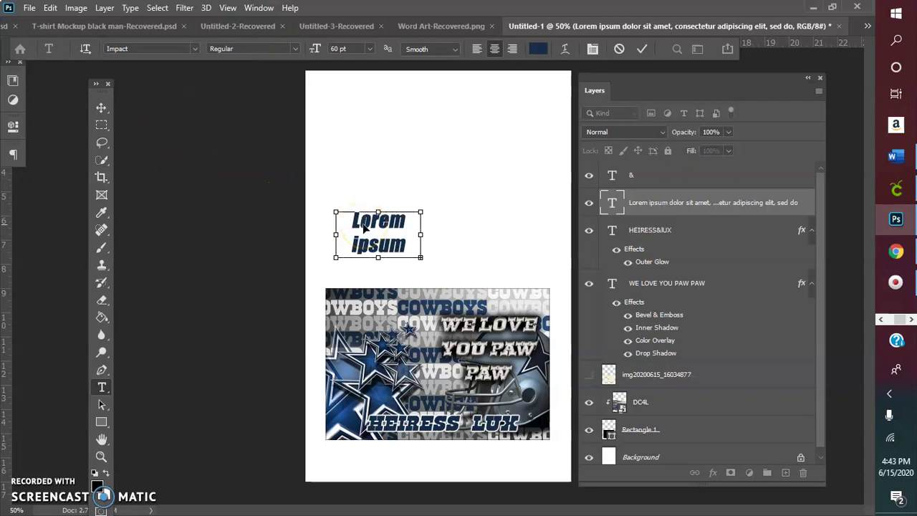
{"action": "key", "text": "ctrl+a"}
{"action": "type", "text": "&"}
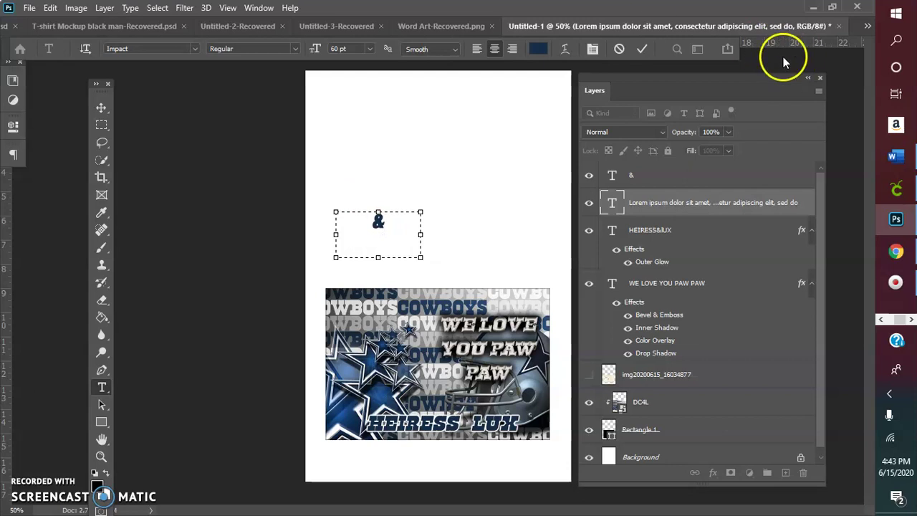
{"action": "left_click", "coordinate": [639, 50]}
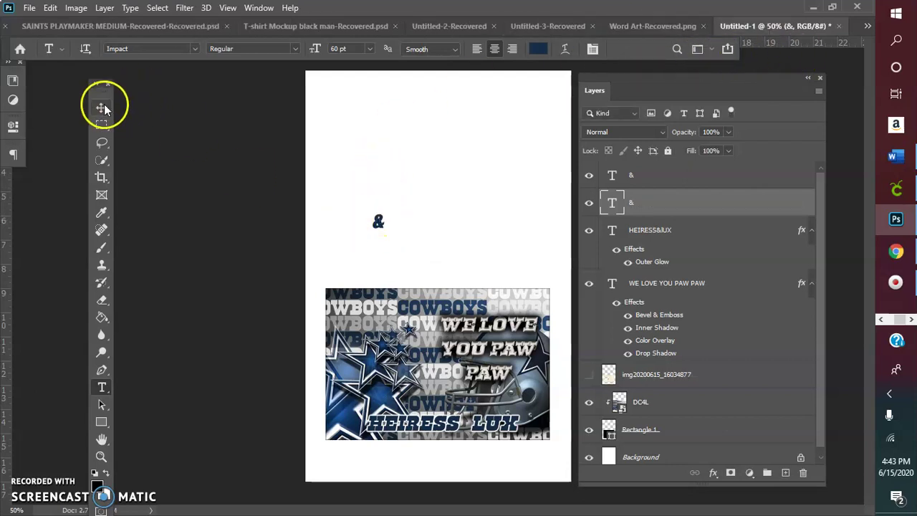
{"action": "left_click", "coordinate": [101, 107]}
Move the ampersand onto the banner and add a space in the HEIRESS&LUX text.
{"action": "left_click_drag", "start_coordinate": [379, 221], "coordinate": [458, 427]}
{"action": "double_click", "coordinate": [448, 424]}
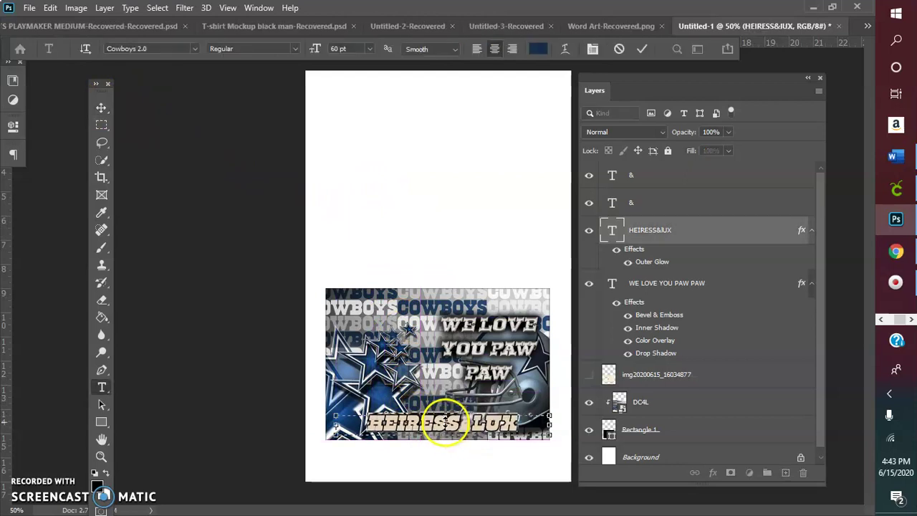
{"action": "left_click", "coordinate": [458, 426]}
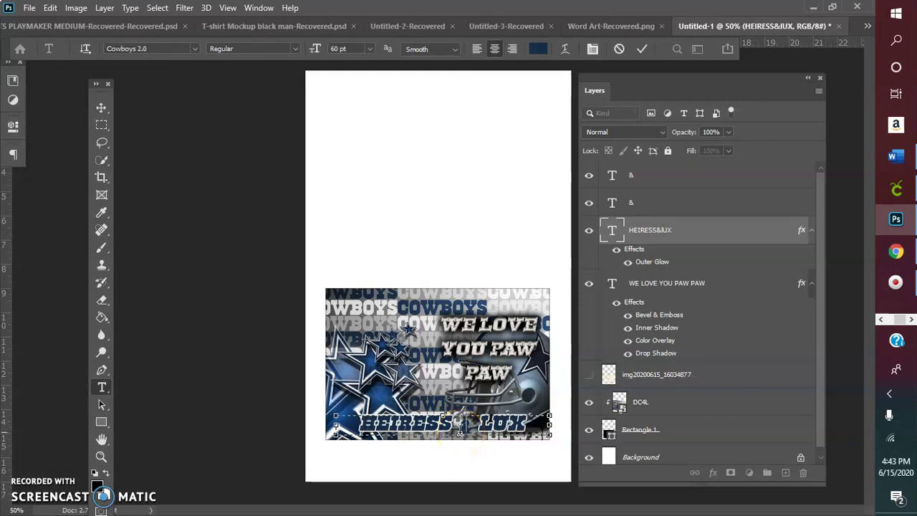
{"action": "left_click", "coordinate": [641, 49]}
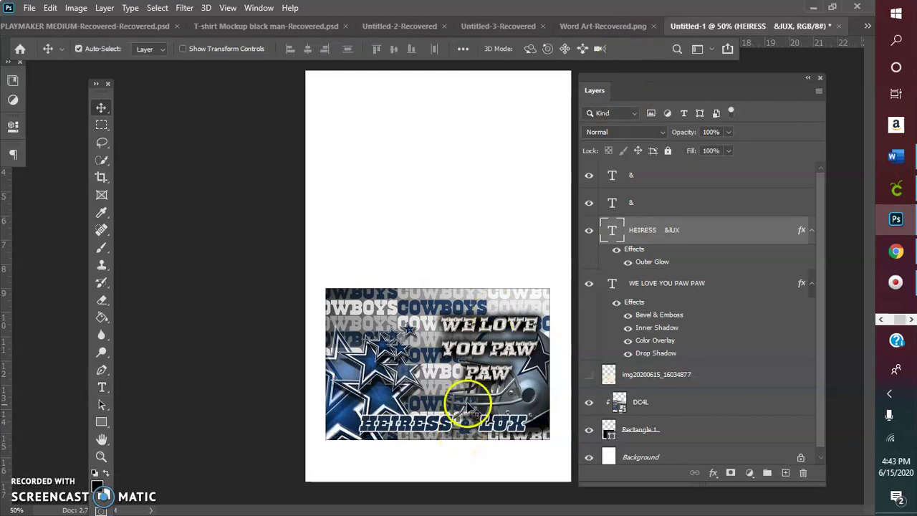
Center the ampersand between HEIRESS and LUX, nudge the banner left, and show the img20200615 overlay.
{"action": "left_click", "coordinate": [469, 431]}
{"action": "left_click_drag", "start_coordinate": [473, 438], "coordinate": [478, 435]}
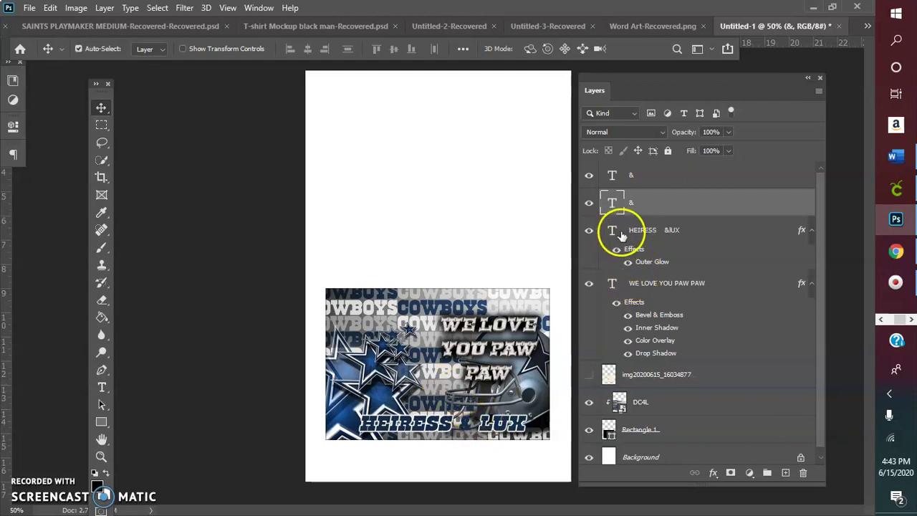
{"action": "left_click", "coordinate": [621, 235], "text": "shift"}
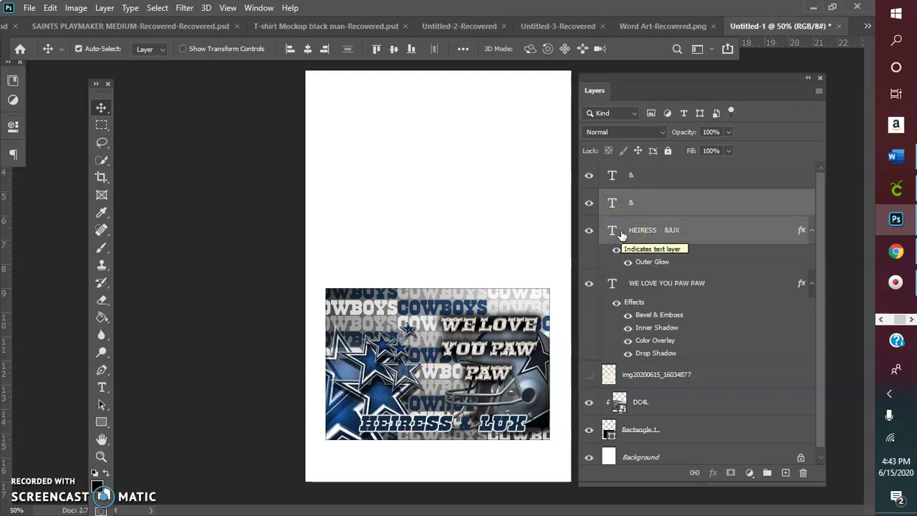
{"action": "key", "text": "Left"}
{"action": "key", "text": "Left"}
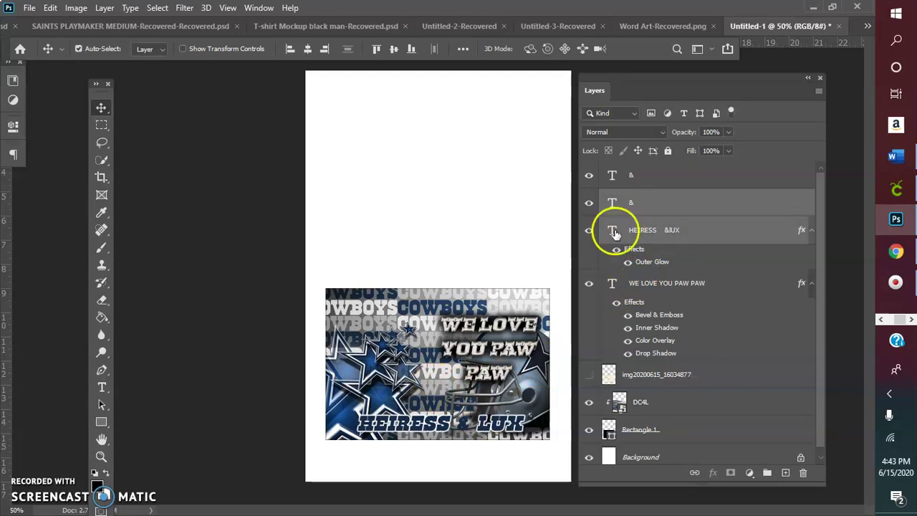
{"action": "left_click", "coordinate": [589, 374]}
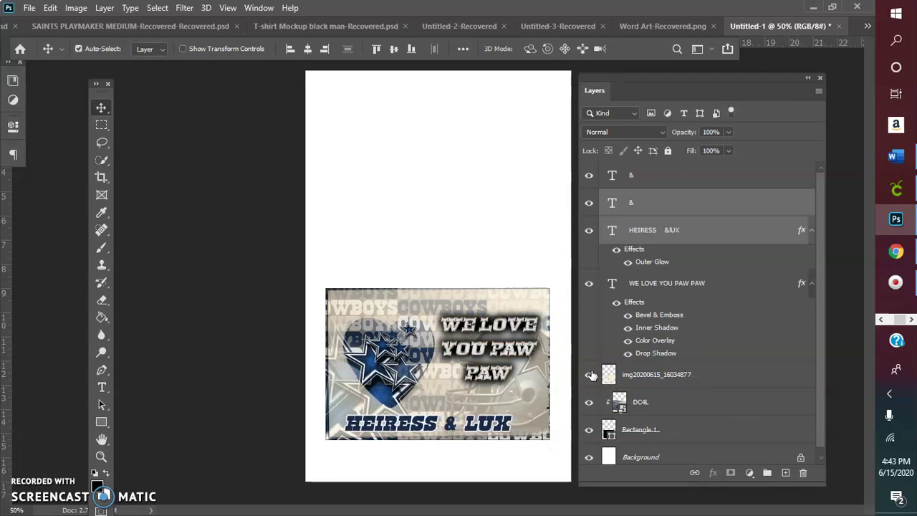
Add an Outer Glow effect to the second ampersand layer.
{"action": "left_click", "coordinate": [337, 186]}
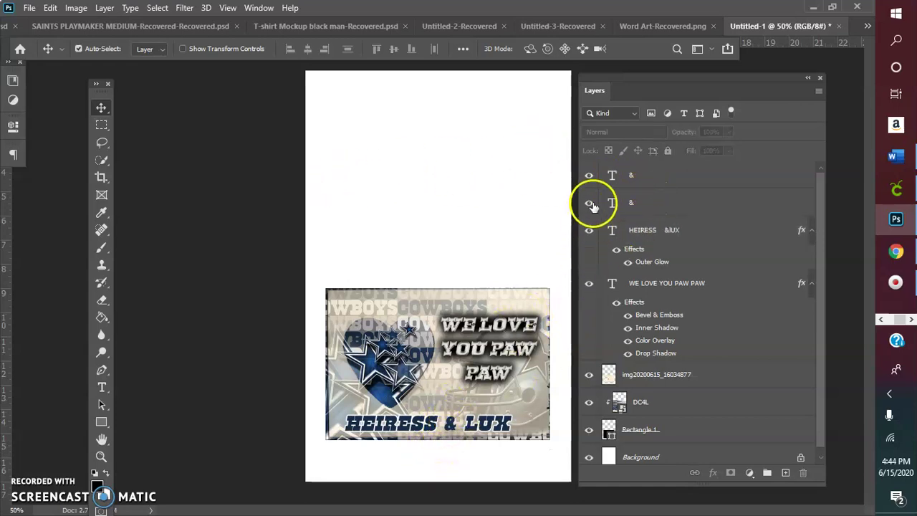
{"action": "left_click", "coordinate": [628, 204]}
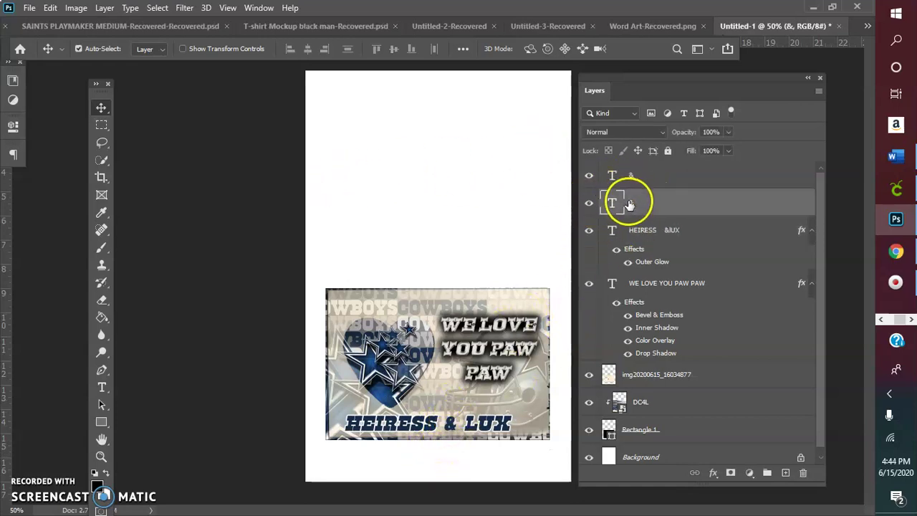
{"action": "left_click", "coordinate": [712, 473]}
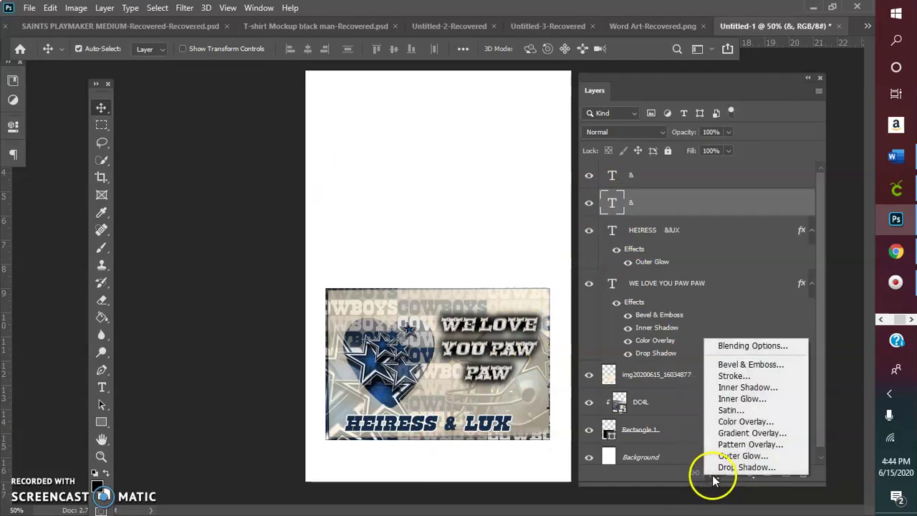
{"action": "left_click", "coordinate": [726, 457]}
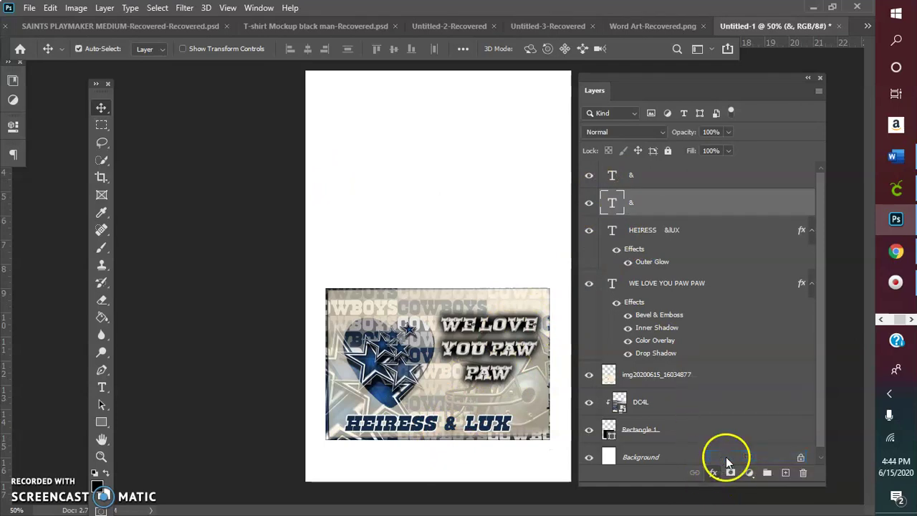
{"action": "left_click", "coordinate": [488, 79]}
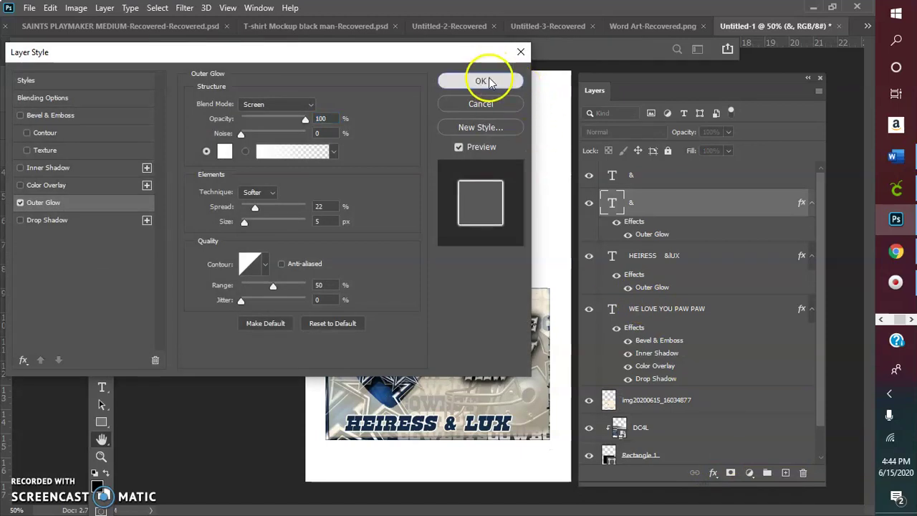
Hide the img20200615_16034877 overlay and recommit the WE LOVE YOU PAW PAW text unchanged.
{"action": "left_click", "coordinate": [589, 401]}
{"action": "left_click", "coordinate": [589, 401]}
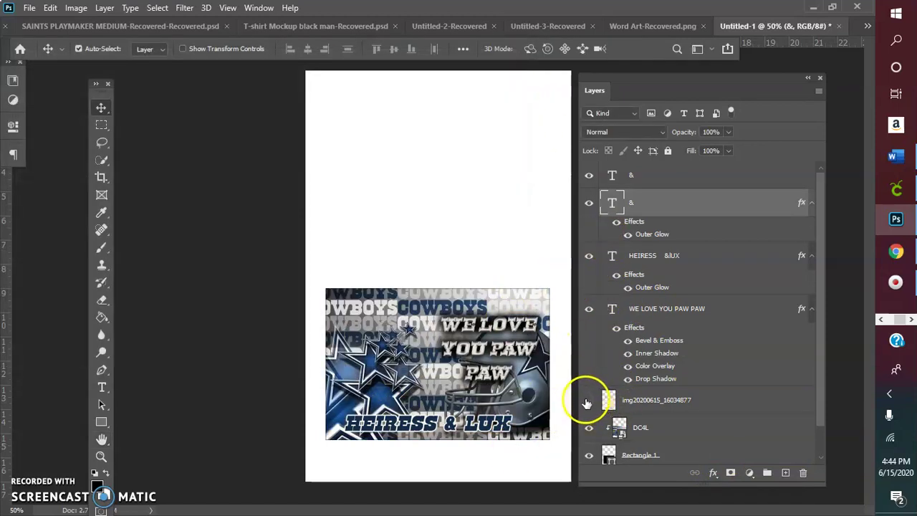
{"action": "double_click", "coordinate": [499, 363]}
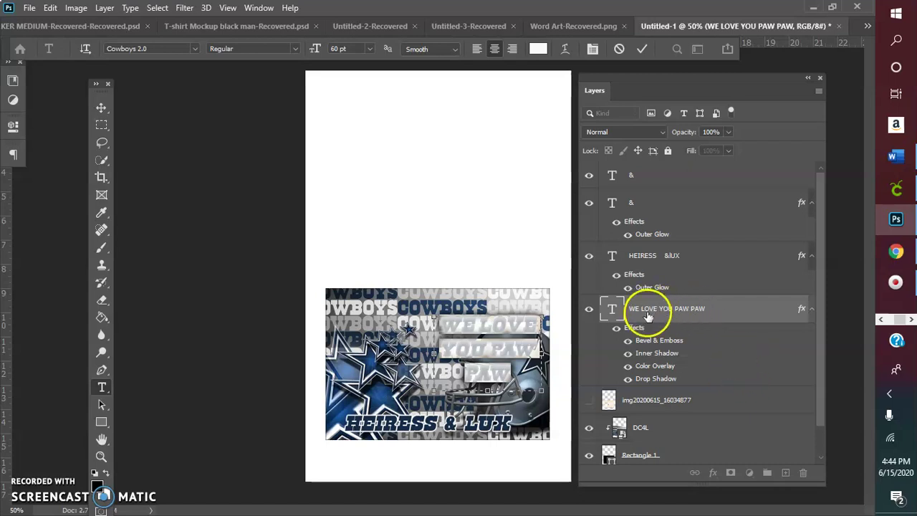
{"action": "key", "text": "ctrl+Return"}
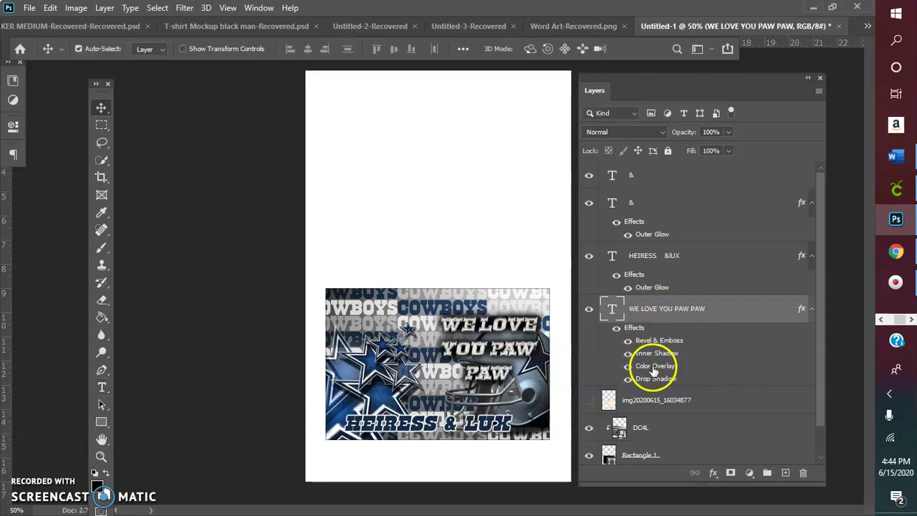
Add a second Color Overlay to the title and try a navy colour, then cancel it.
{"action": "double_click", "coordinate": [653, 367]}
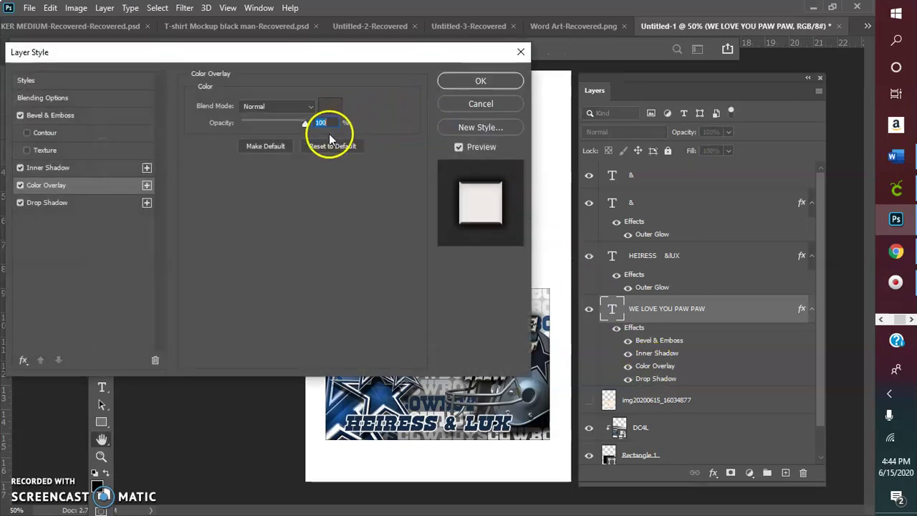
{"action": "left_click", "coordinate": [147, 185]}
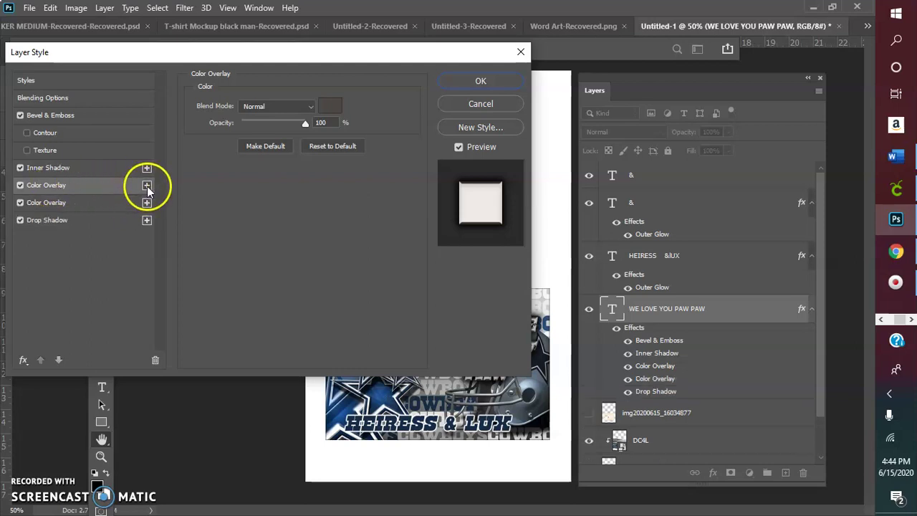
{"action": "left_click", "coordinate": [20, 185]}
{"action": "left_click", "coordinate": [43, 184]}
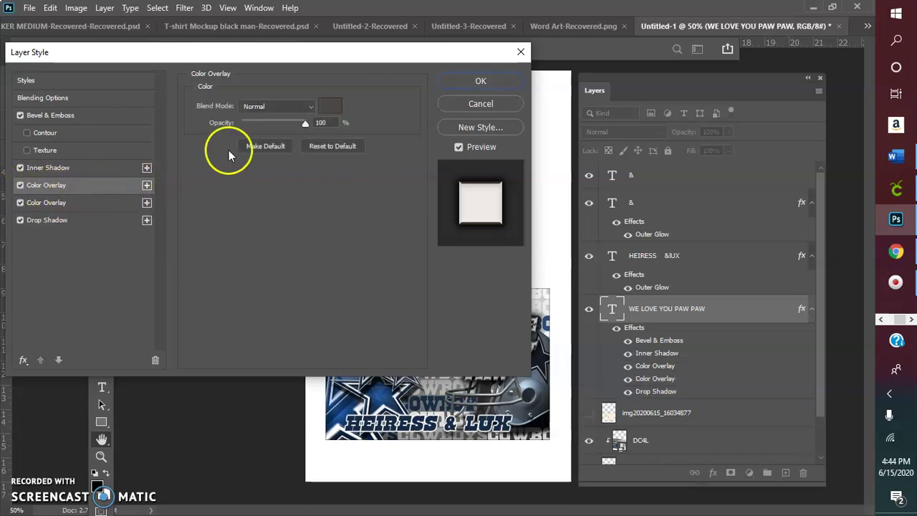
{"action": "left_click", "coordinate": [340, 107]}
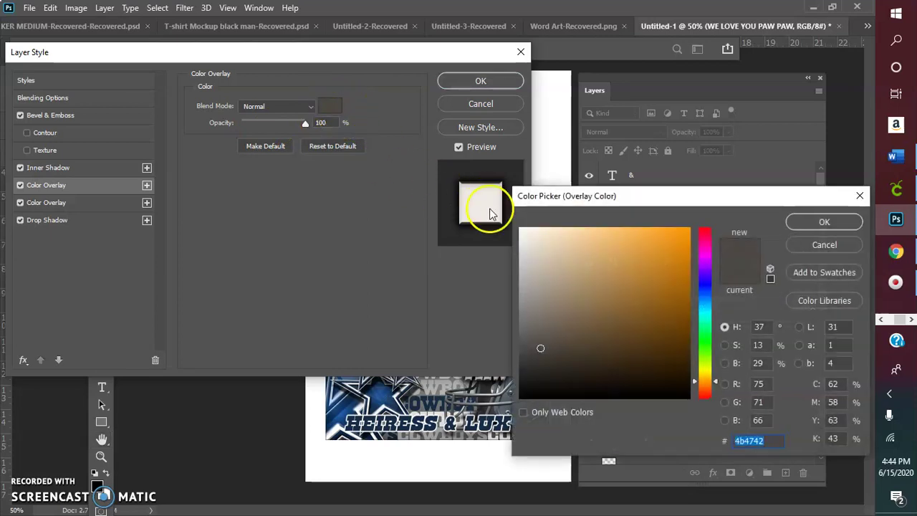
{"action": "left_click", "coordinate": [702, 285]}
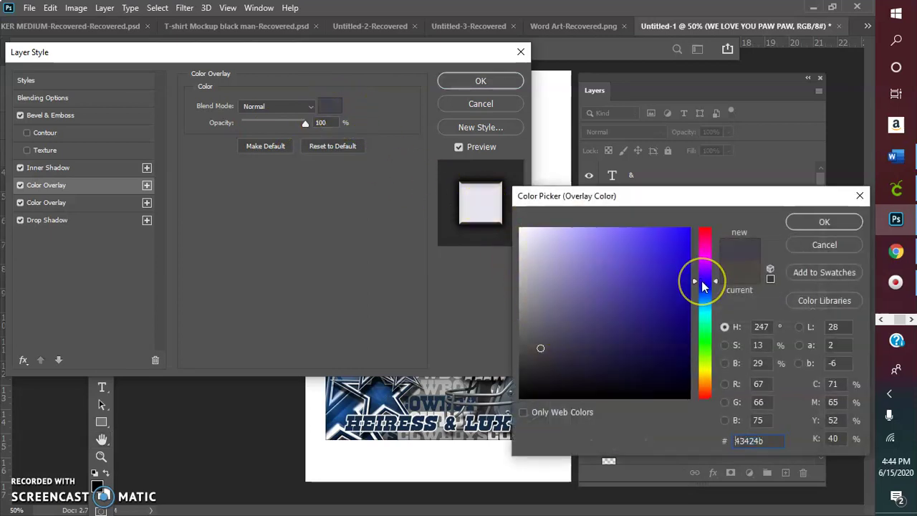
{"action": "left_click", "coordinate": [704, 281]}
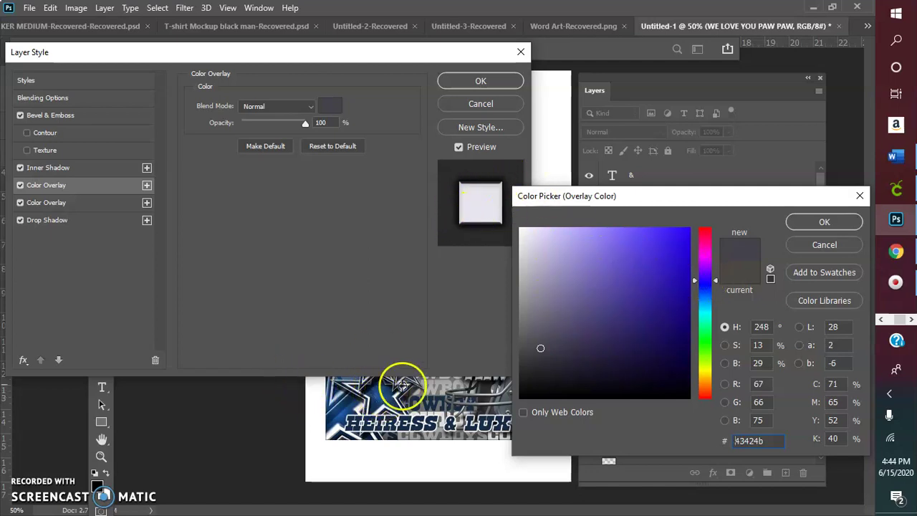
{"action": "left_click", "coordinate": [655, 263]}
{"action": "mouse_move", "coordinate": [655, 263]}
{"action": "left_mouse_down"}
{"action": "mouse_move", "coordinate": [677, 260]}
{"action": "mouse_move", "coordinate": [669, 282]}
{"action": "mouse_move", "coordinate": [626, 297]}
{"action": "mouse_move", "coordinate": [680, 274]}
{"action": "mouse_move", "coordinate": [681, 250]}
{"action": "mouse_move", "coordinate": [665, 313]}
{"action": "mouse_move", "coordinate": [683, 388]}
{"action": "mouse_move", "coordinate": [685, 364]}
{"action": "left_mouse_up"}
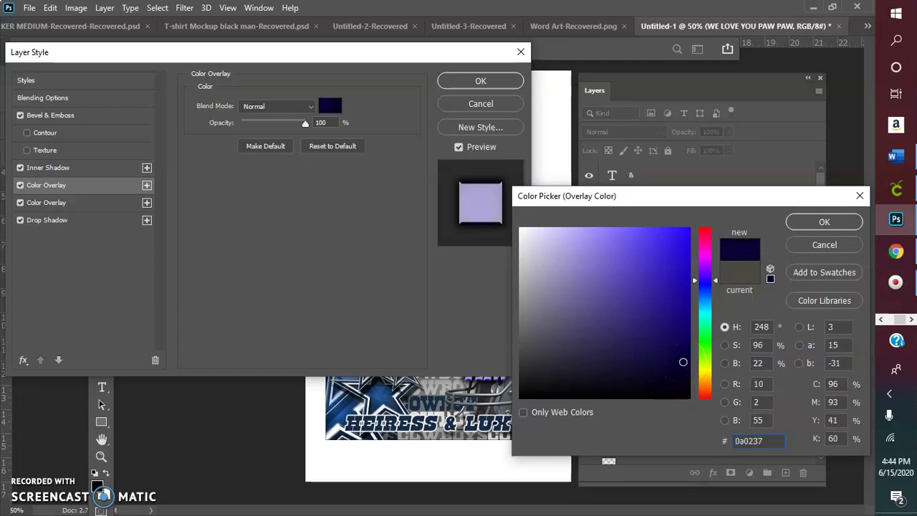
{"action": "left_click", "coordinate": [819, 245]}
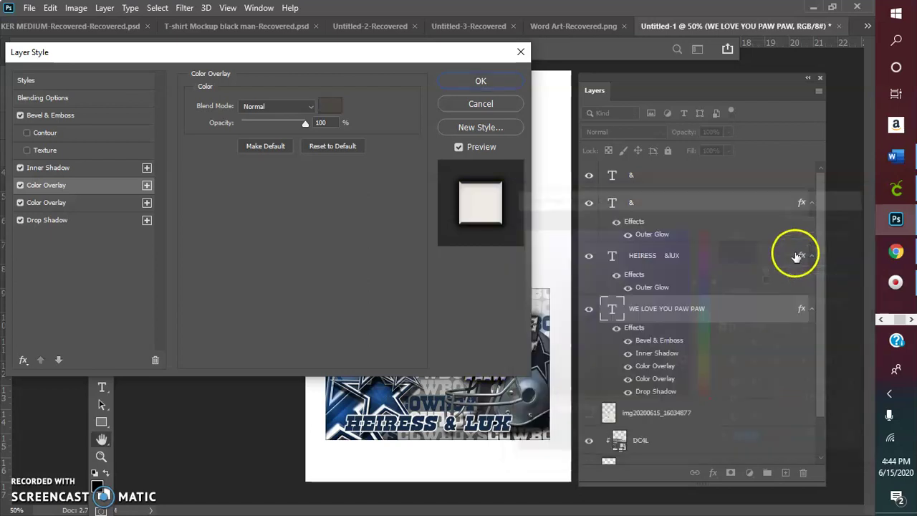
Set the title's Drop Shadow colour to navy 162d47 sampled from the artwork, with 18% spread.
{"action": "left_click", "coordinate": [51, 221]}
{"action": "left_click", "coordinate": [329, 105]}
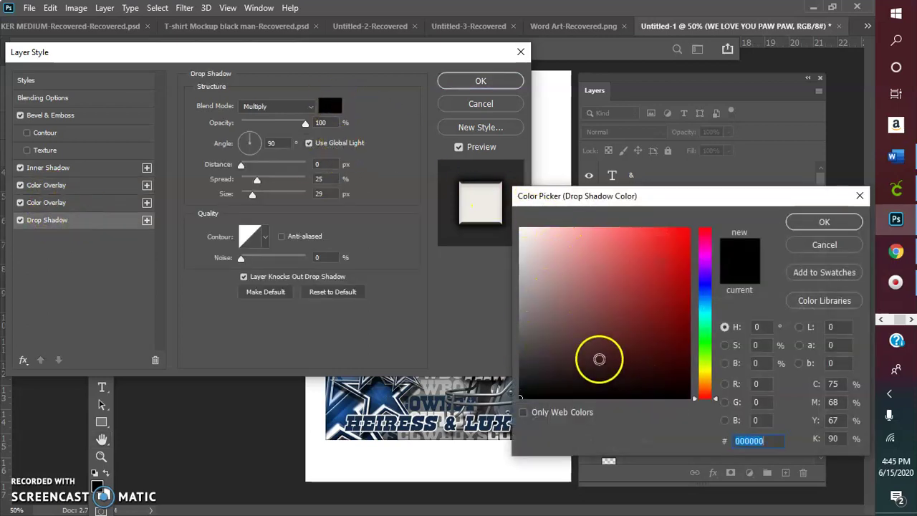
{"action": "left_click", "coordinate": [389, 405]}
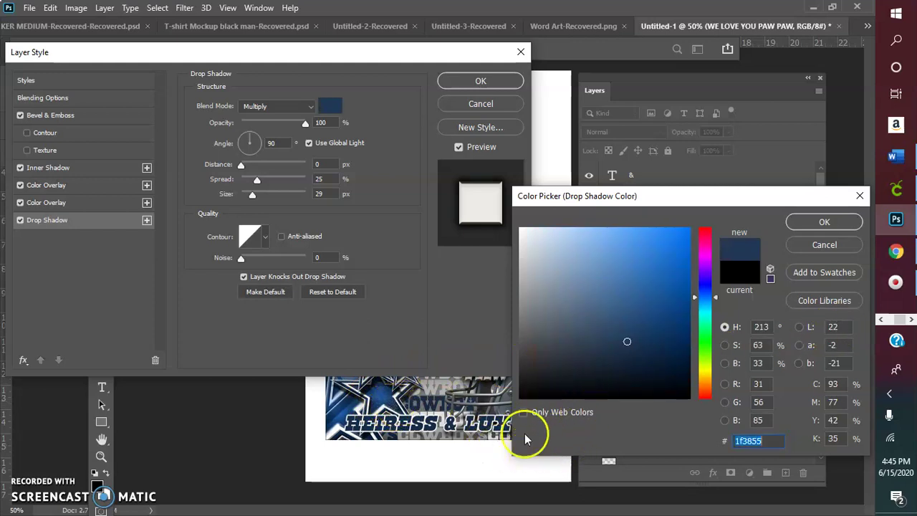
{"action": "left_click", "coordinate": [402, 426]}
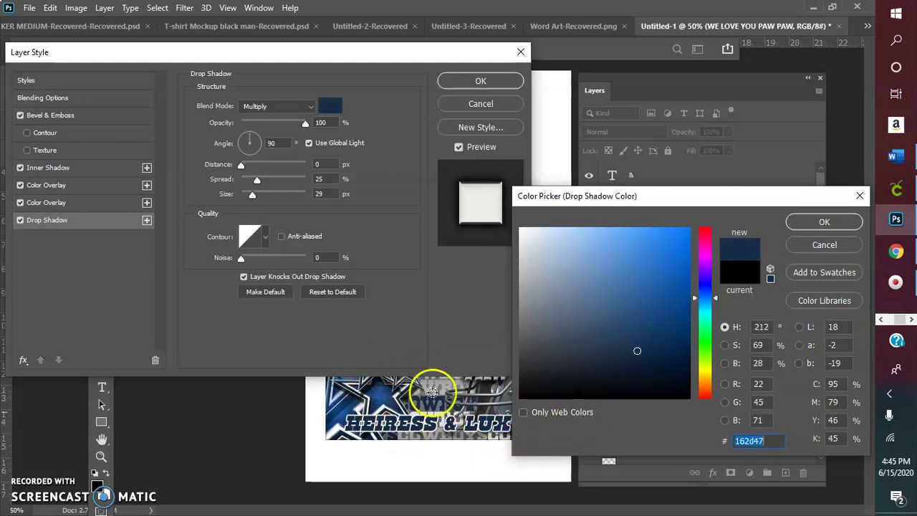
{"action": "left_click", "coordinate": [799, 220]}
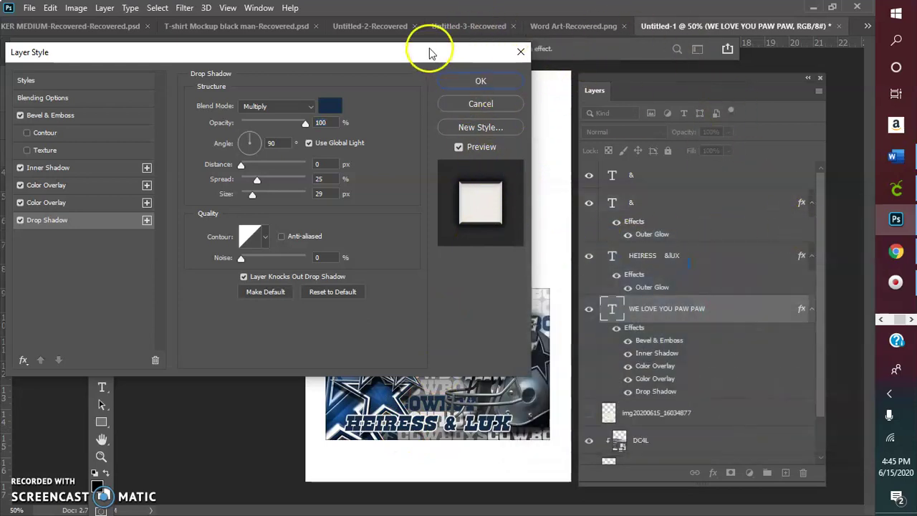
{"action": "left_click_drag", "start_coordinate": [429, 52], "coordinate": [313, 16]}
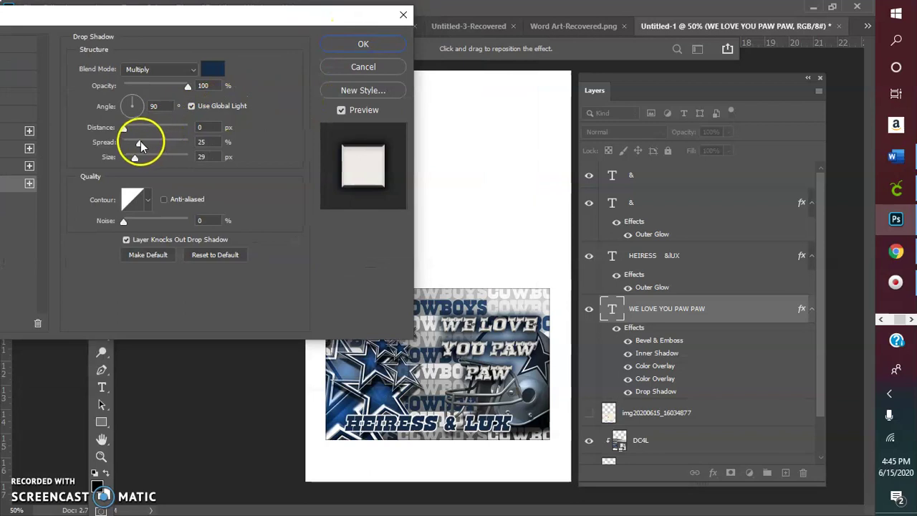
{"action": "mouse_move", "coordinate": [138, 141]}
{"action": "left_mouse_down"}
{"action": "mouse_move", "coordinate": [158, 146]}
{"action": "mouse_move", "coordinate": [137, 141]}
{"action": "left_mouse_up"}
Discard the layer style changes and recolour the title text navy 162d47.
{"action": "left_click", "coordinate": [387, 69]}
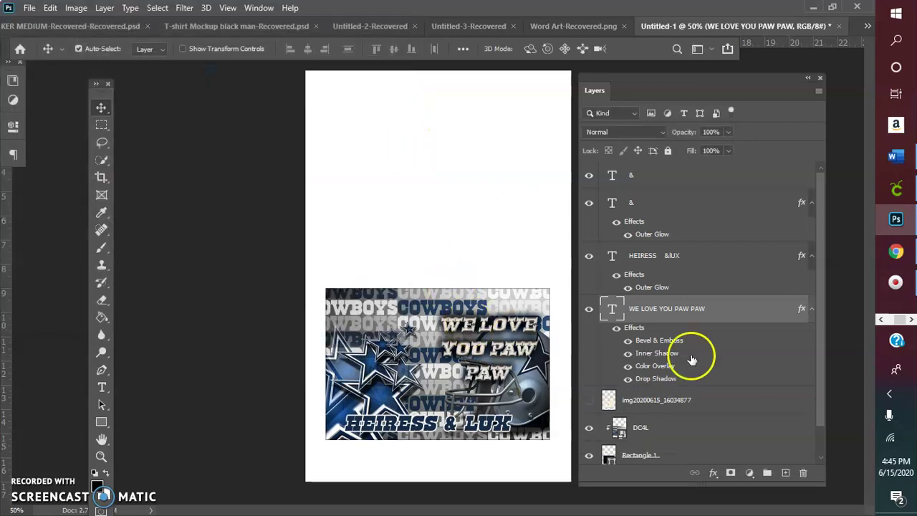
{"action": "left_click", "coordinate": [617, 328]}
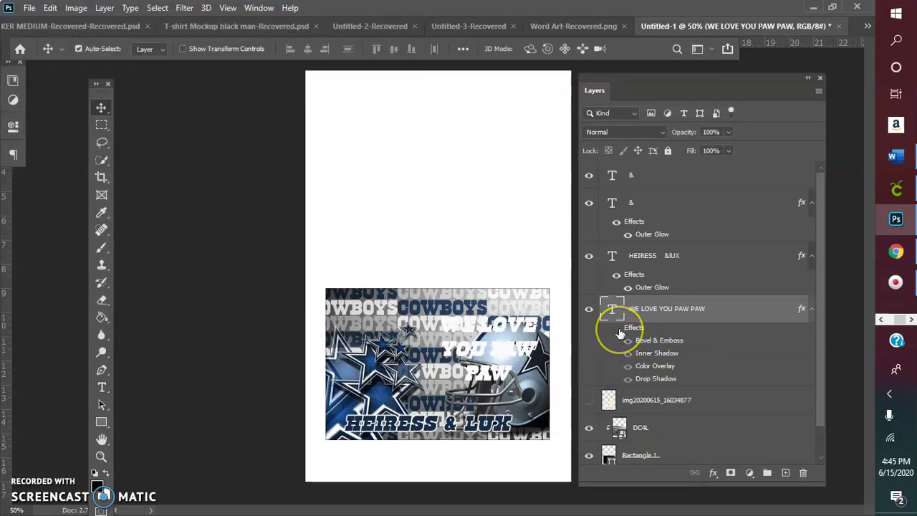
{"action": "double_click", "coordinate": [494, 331]}
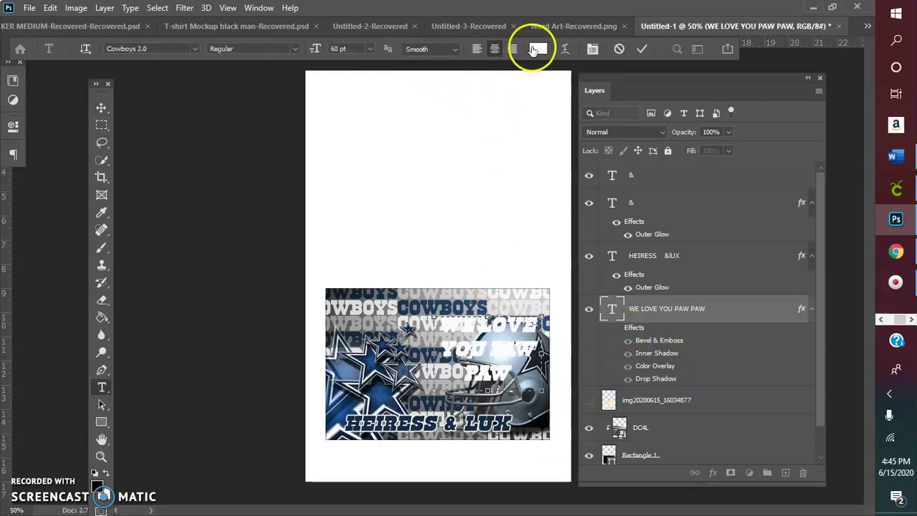
{"action": "left_click", "coordinate": [537, 49]}
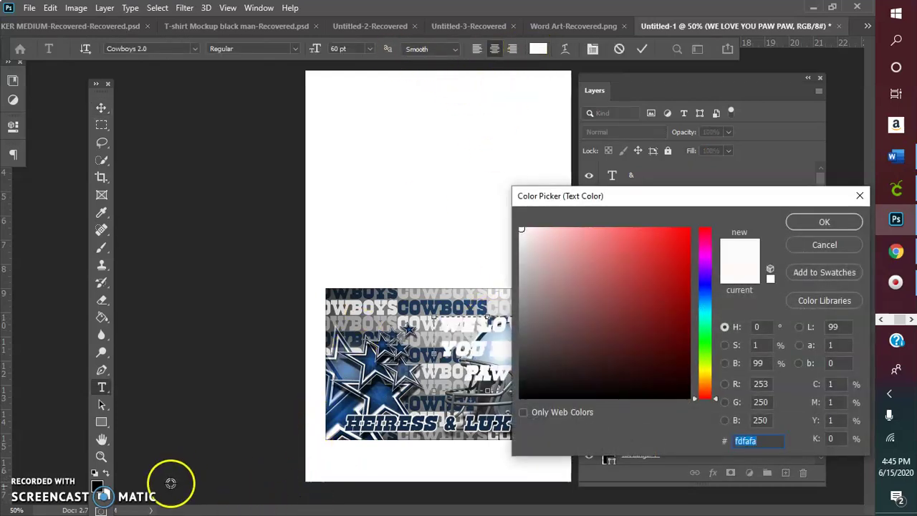
{"action": "left_click", "coordinate": [365, 427]}
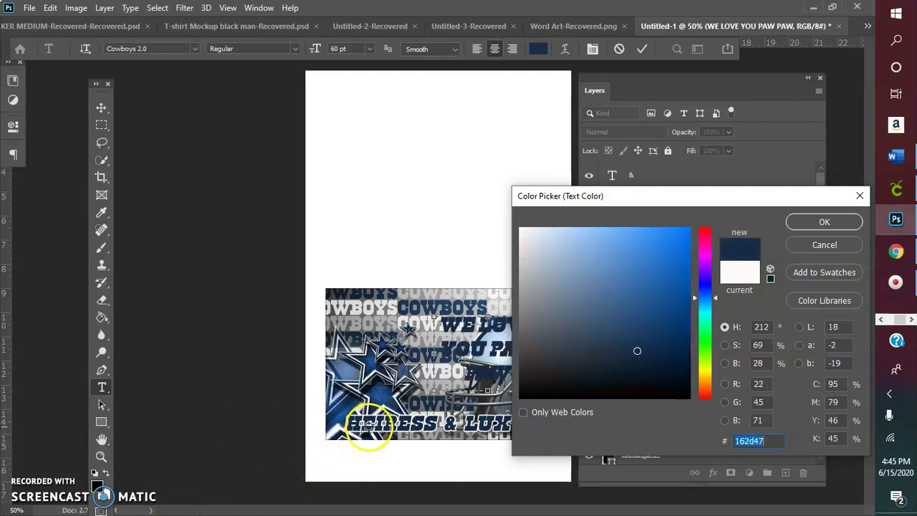
{"action": "left_click", "coordinate": [824, 222]}
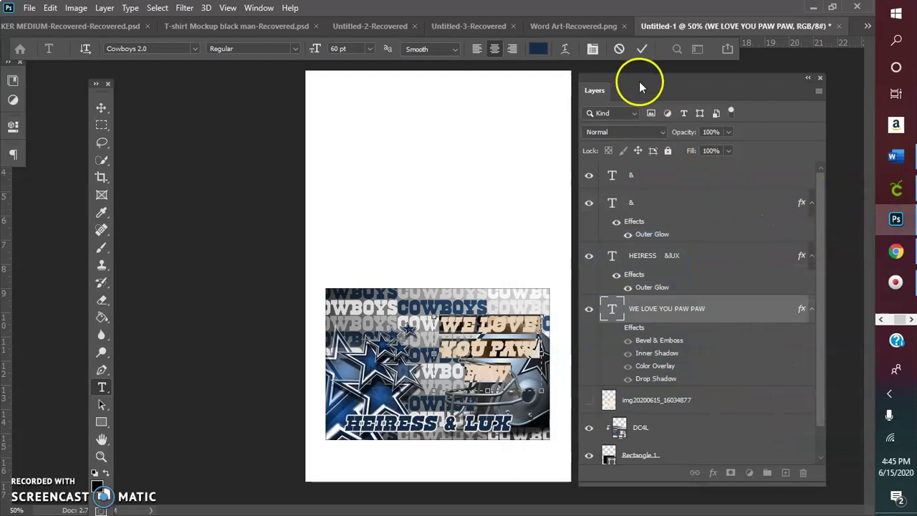
{"action": "left_click", "coordinate": [642, 50]}
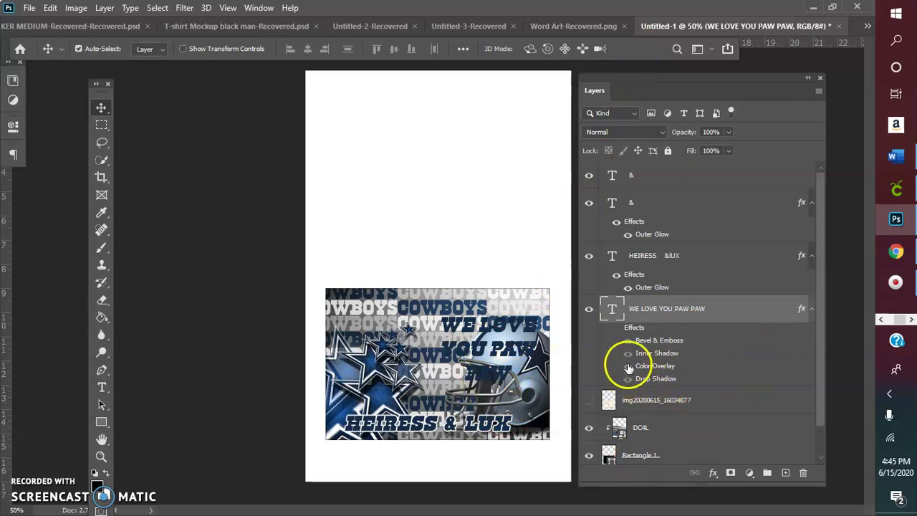
Switch off the title's bevel, inner shadow, Color Overlay and drop shadow effects.
{"action": "left_click", "coordinate": [628, 335]}
{"action": "left_click", "coordinate": [628, 340]}
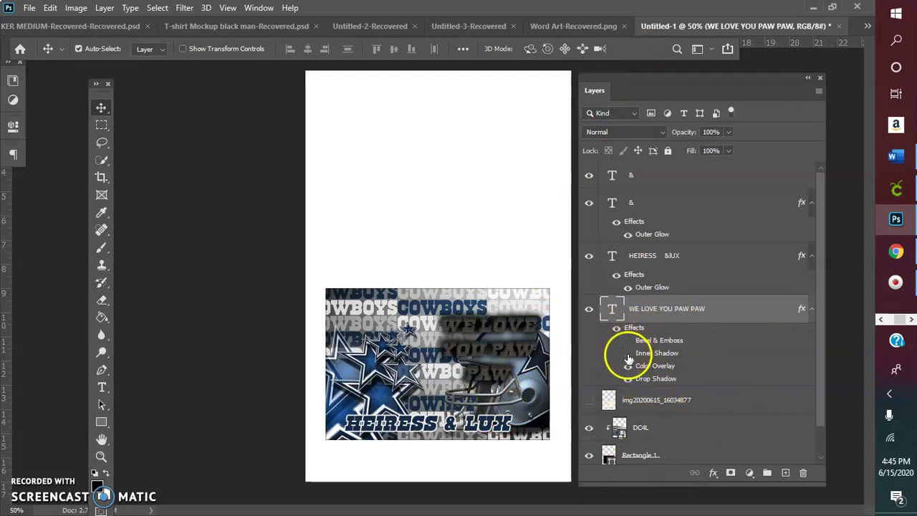
{"action": "left_click", "coordinate": [627, 367]}
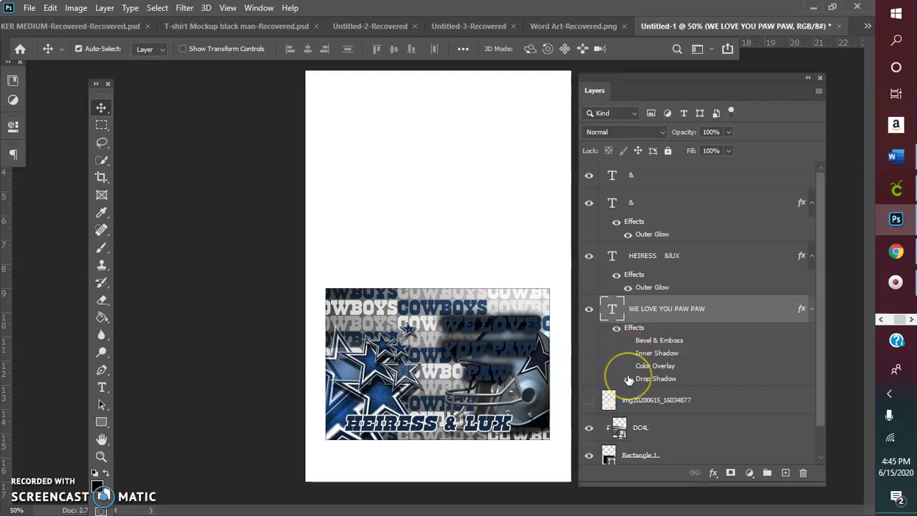
{"action": "left_click", "coordinate": [628, 379]}
{"action": "left_click", "coordinate": [712, 473]}
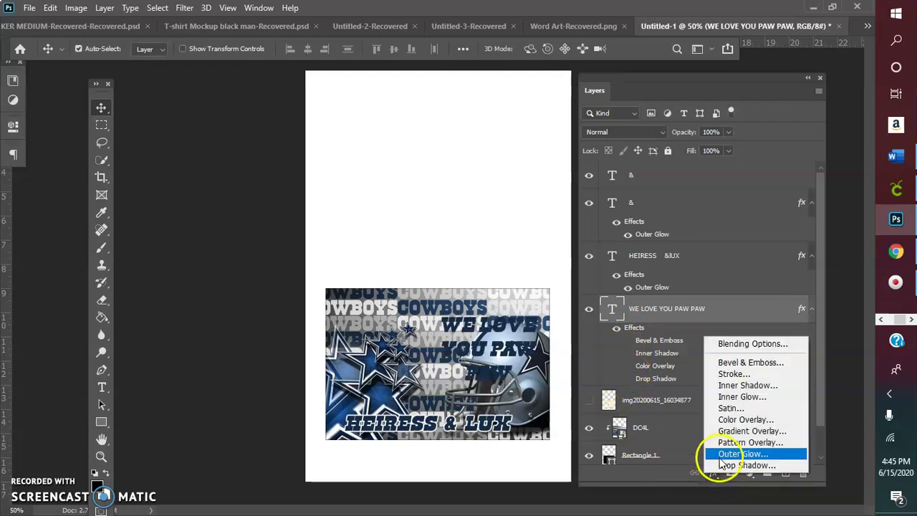
Give the title a white Outer Glow at 100% opacity and 21% spread, then shift it right.
{"action": "left_click", "coordinate": [725, 457]}
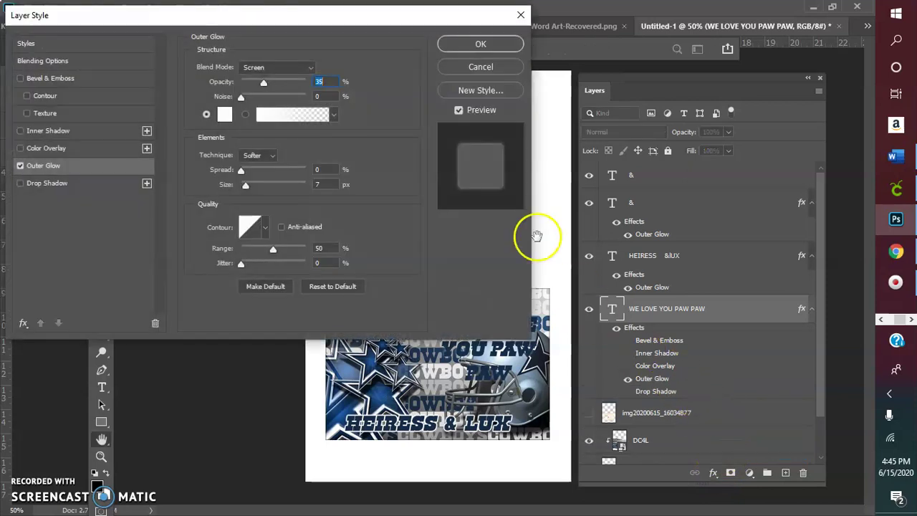
{"action": "left_click_drag", "start_coordinate": [264, 81], "coordinate": [310, 89]}
{"action": "left_click_drag", "start_coordinate": [243, 169], "coordinate": [254, 169]}
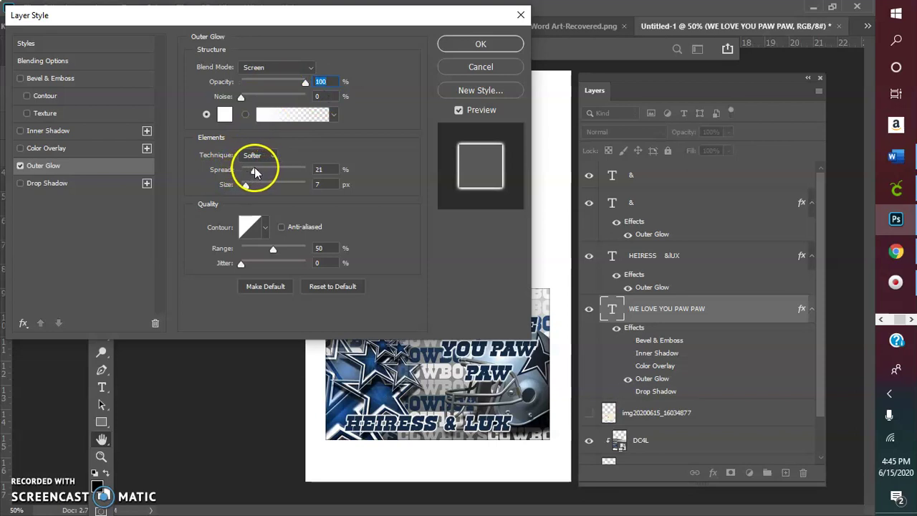
{"action": "left_click", "coordinate": [479, 47]}
{"action": "left_click_drag", "start_coordinate": [493, 356], "coordinate": [495, 356]}
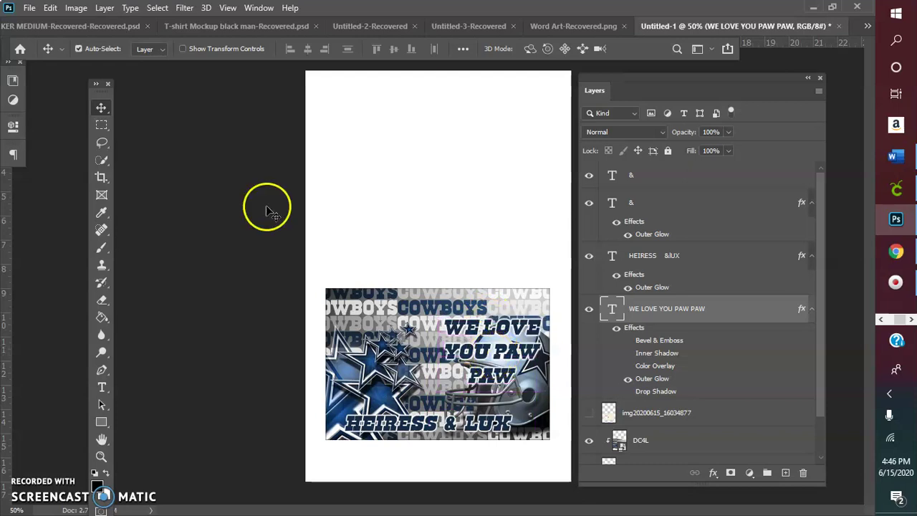